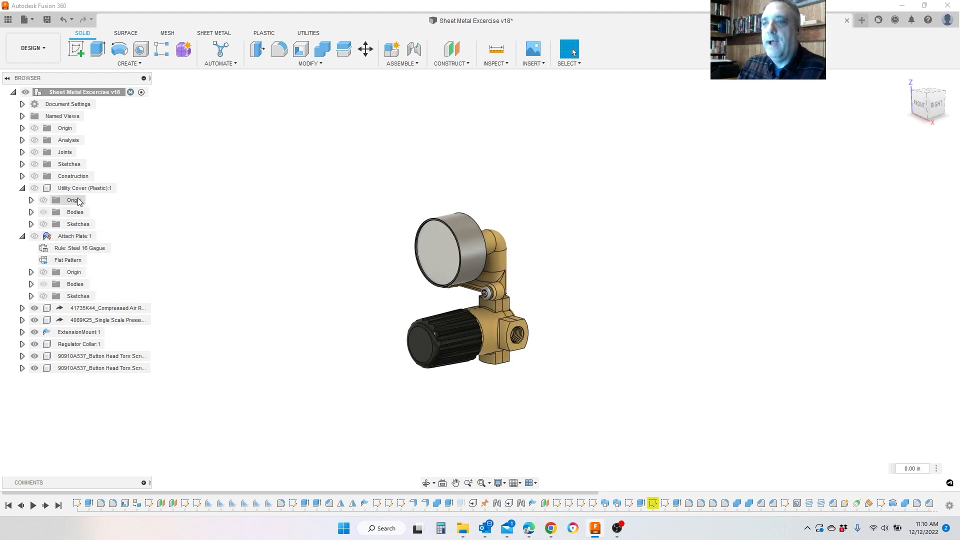
Show the Utility Cover and Attach Plate components to examine how they fit around the regulator assembly, and hide both again
{"action": "left_click", "coordinate": [34, 188]}
{"action": "middle_click_drag", "start_coordinate": [400, 340], "coordinate": [587, 327], "text": "shift"}
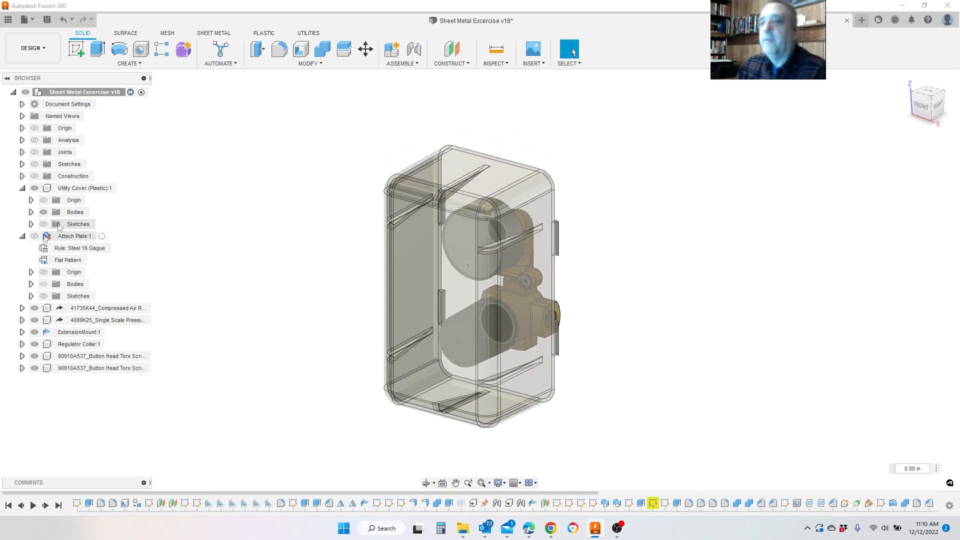
{"action": "left_click", "coordinate": [35, 236]}
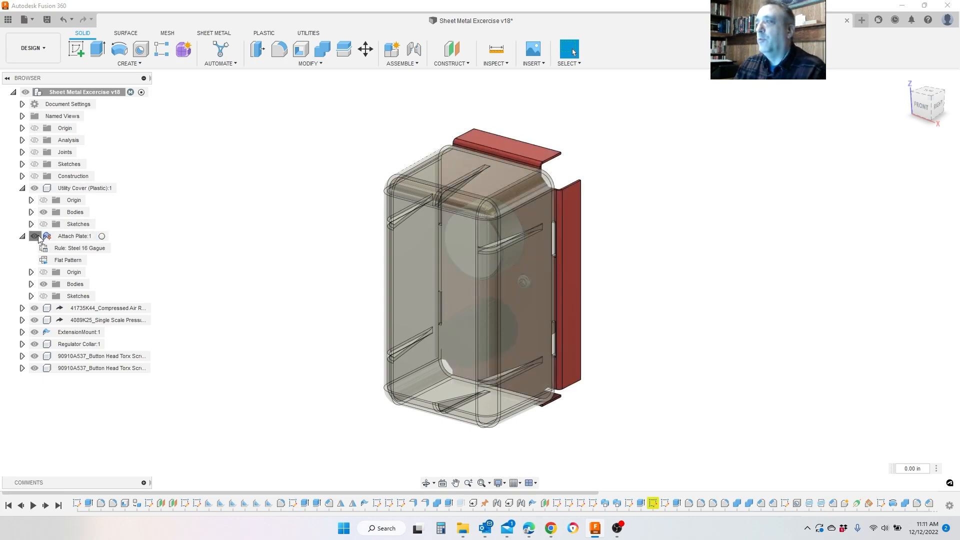
{"action": "left_click", "coordinate": [37, 236]}
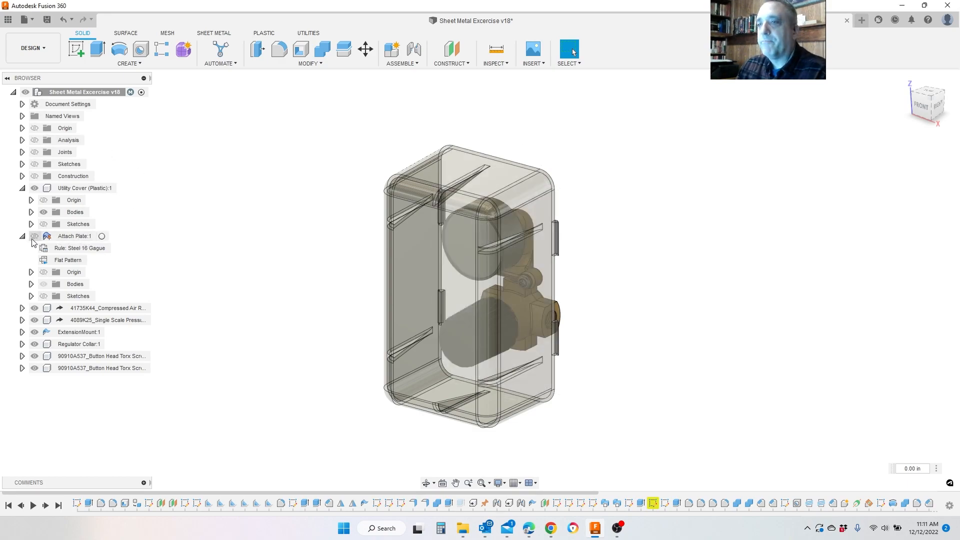
{"action": "left_click", "coordinate": [33, 240]}
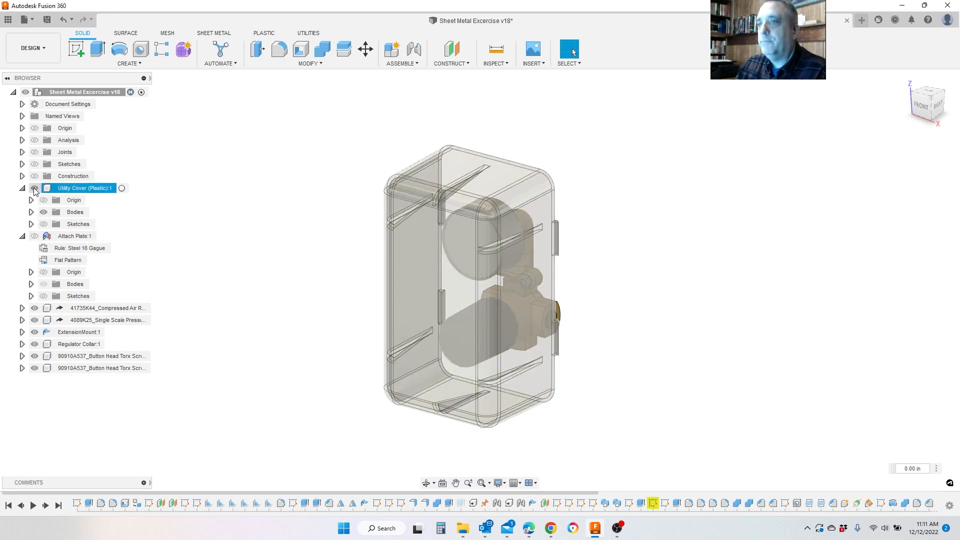
{"action": "left_click", "coordinate": [34, 237]}
{"action": "left_click", "coordinate": [34, 236]}
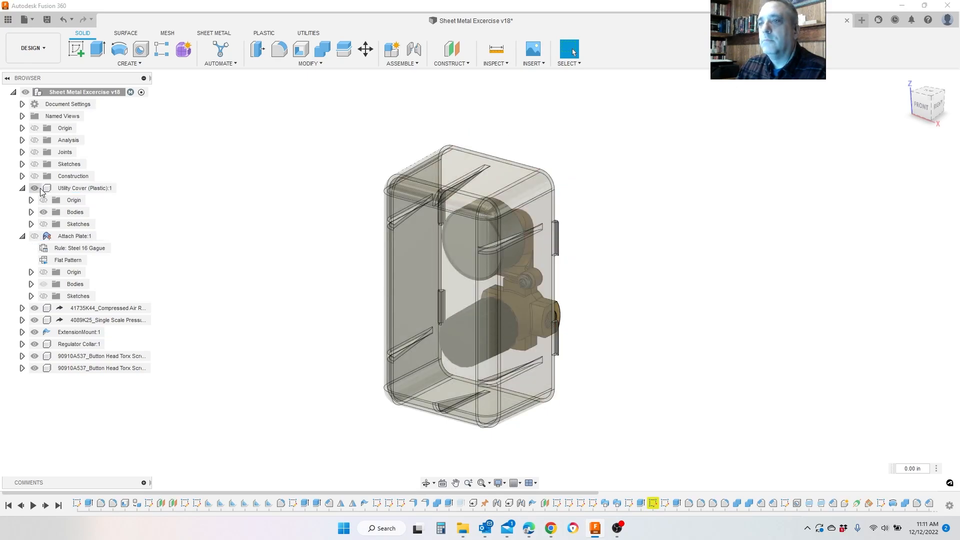
{"action": "left_click", "coordinate": [35, 188]}
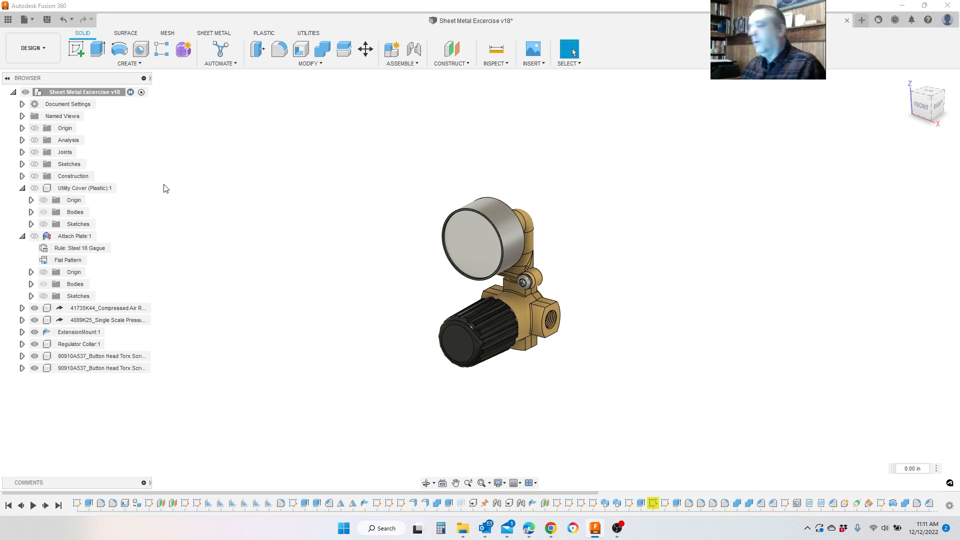
Examine the gauge, brass elbow, screw mount and regulator knob up close from the front, side and rear
{"action": "middle_click_drag", "start_coordinate": [166, 189], "coordinate": [396, 210], "text": "shift"}
{"action": "scroll", "coordinate": [450, 220], "scroll_direction": "up", "scroll_amount": 2}
{"action": "scroll", "coordinate": [448, 217], "scroll_direction": "up", "scroll_amount": 3}
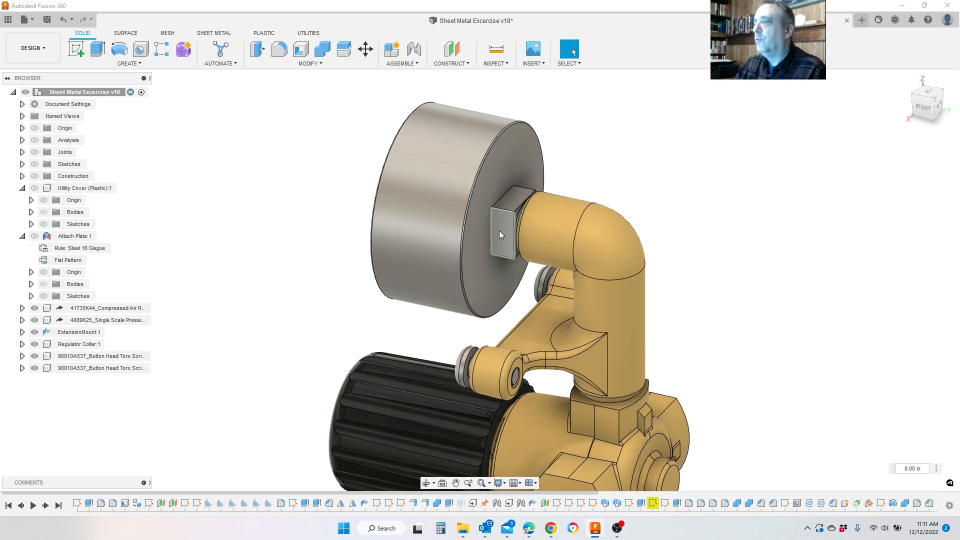
{"action": "middle_click_drag", "start_coordinate": [484, 251], "coordinate": [499, 284], "text": "shift"}
{"action": "scroll", "coordinate": [500, 283], "scroll_direction": "down", "scroll_amount": 2}
{"action": "scroll", "coordinate": [499, 280], "scroll_direction": "down", "scroll_amount": 2}
{"action": "scroll", "coordinate": [499, 280], "scroll_direction": "up", "scroll_amount": 3}
{"action": "scroll", "coordinate": [499, 280], "scroll_direction": "down", "scroll_amount": 3}
{"action": "scroll", "coordinate": [499, 280], "scroll_direction": "up", "scroll_amount": 2}
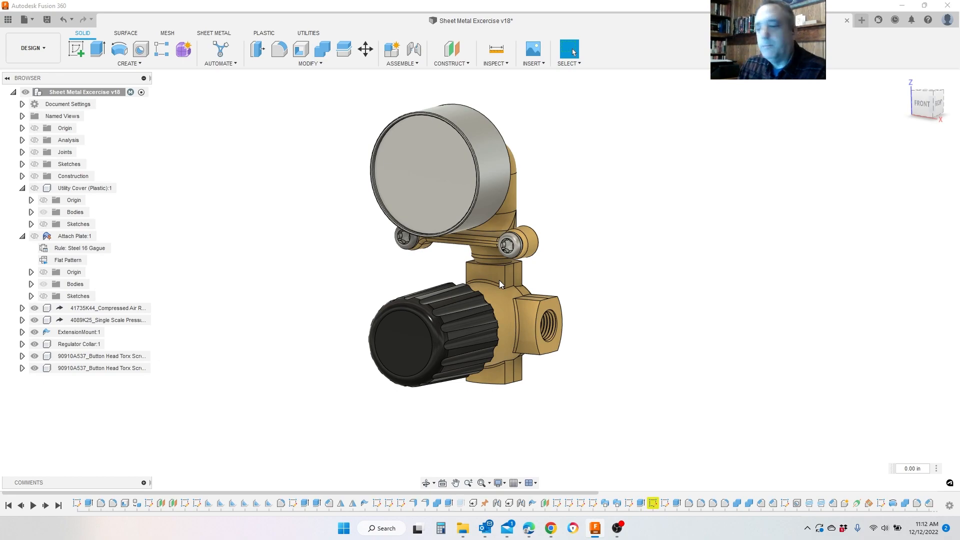
{"action": "middle_click_drag", "start_coordinate": [499, 280], "coordinate": [470, 185], "text": "shift"}
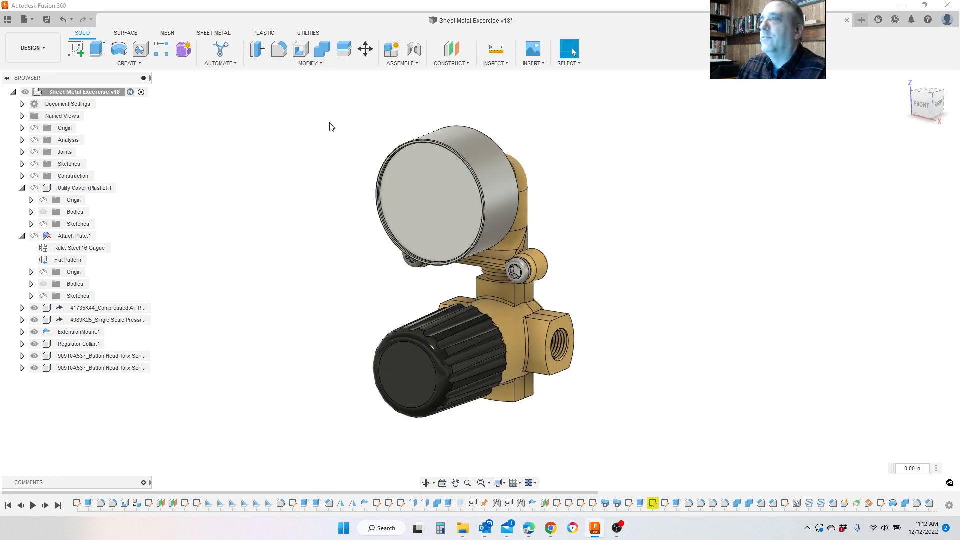
Create an activated internal standard component named AtttachPlate under the top-level assembly, viewed from the front
{"action": "left_click", "coordinate": [392, 52]}
{"action": "type", "text": "AtttachPlate"}
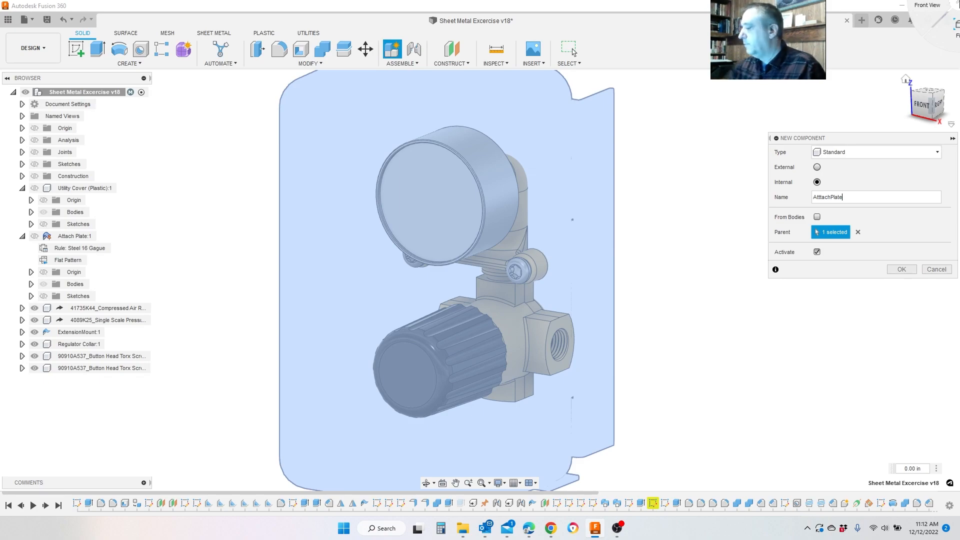
{"action": "left_click", "coordinate": [922, 104]}
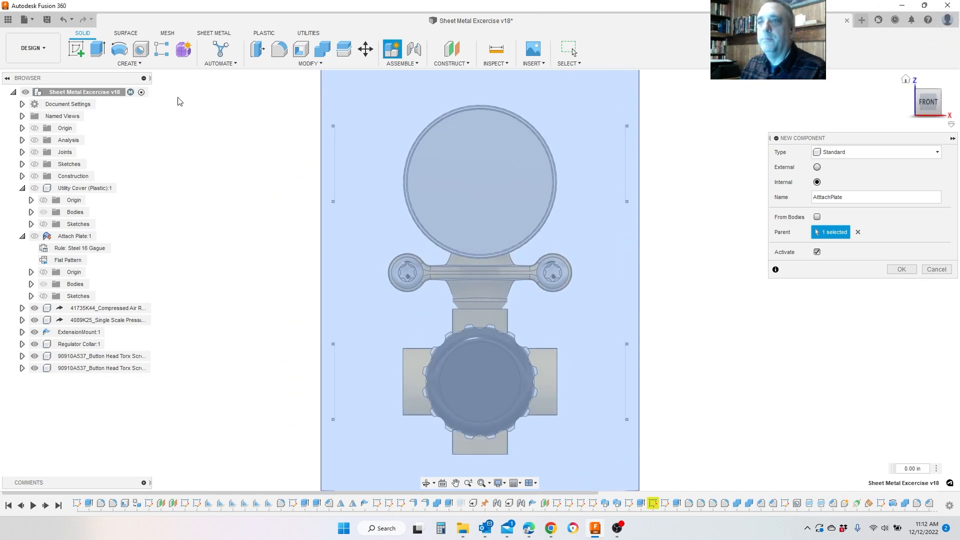
{"action": "left_click", "coordinate": [896, 270]}
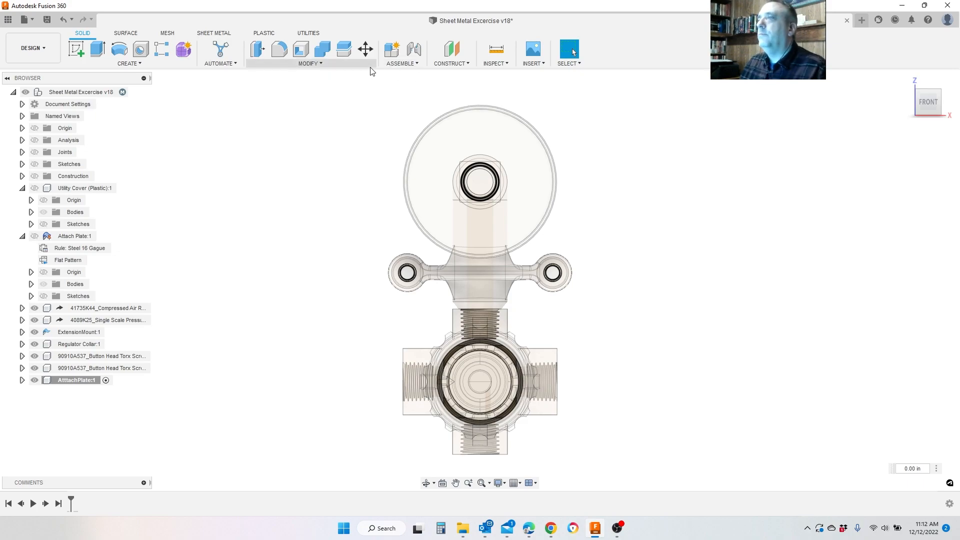
Add a user parameter named FlangeH with a value of 1.0 in to the design parameters
{"action": "left_click", "coordinate": [338, 65]}
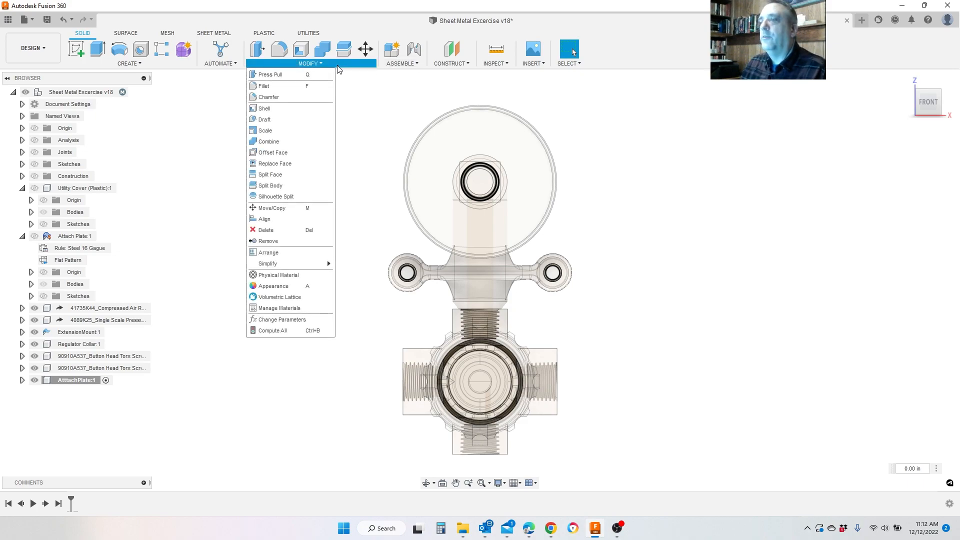
{"action": "left_click", "coordinate": [287, 320]}
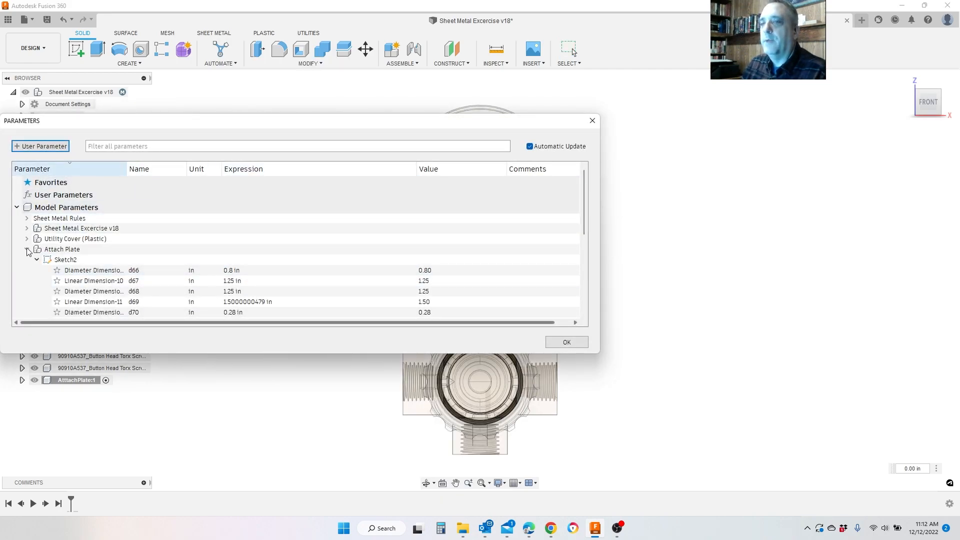
{"action": "left_click_drag", "start_coordinate": [316, 124], "coordinate": [472, 126]}
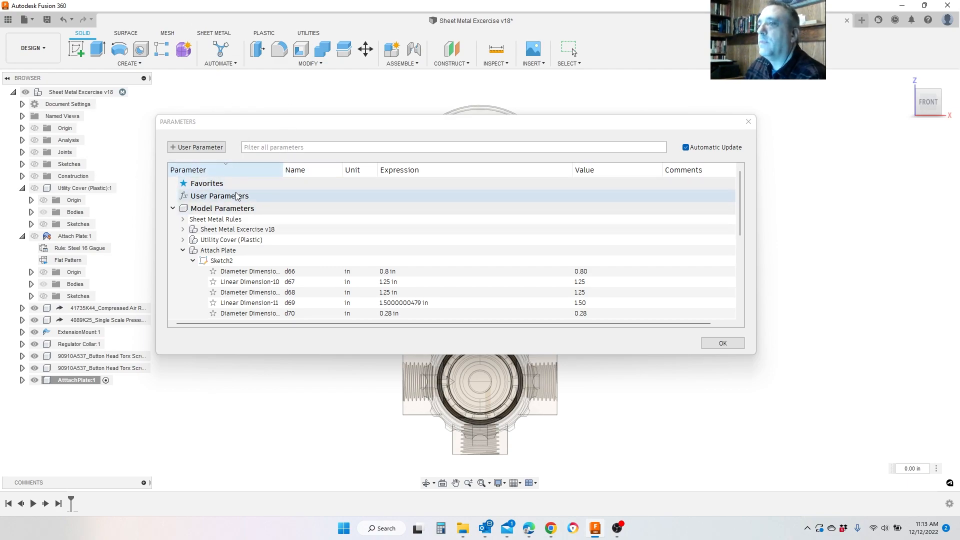
{"action": "left_click", "coordinate": [197, 147]}
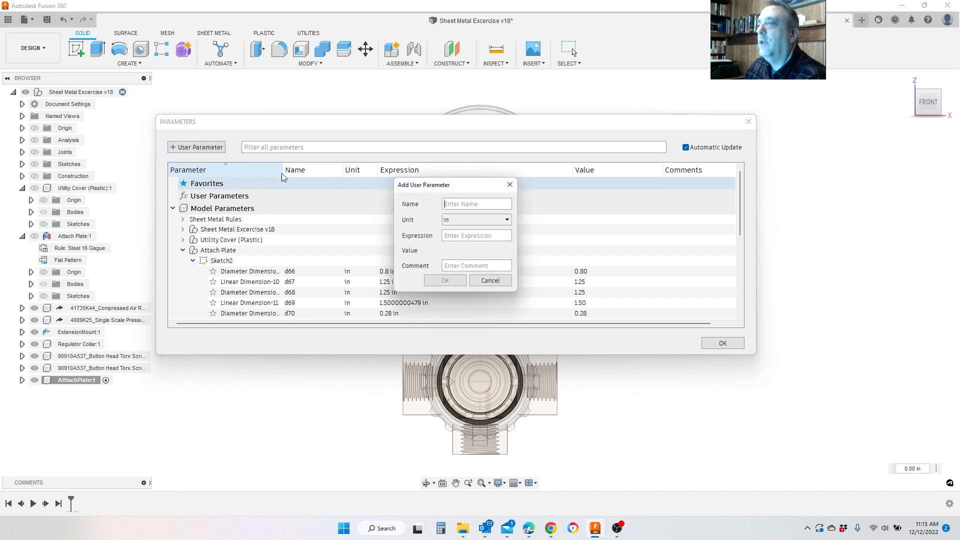
{"action": "type", "text": "FlangeH"}
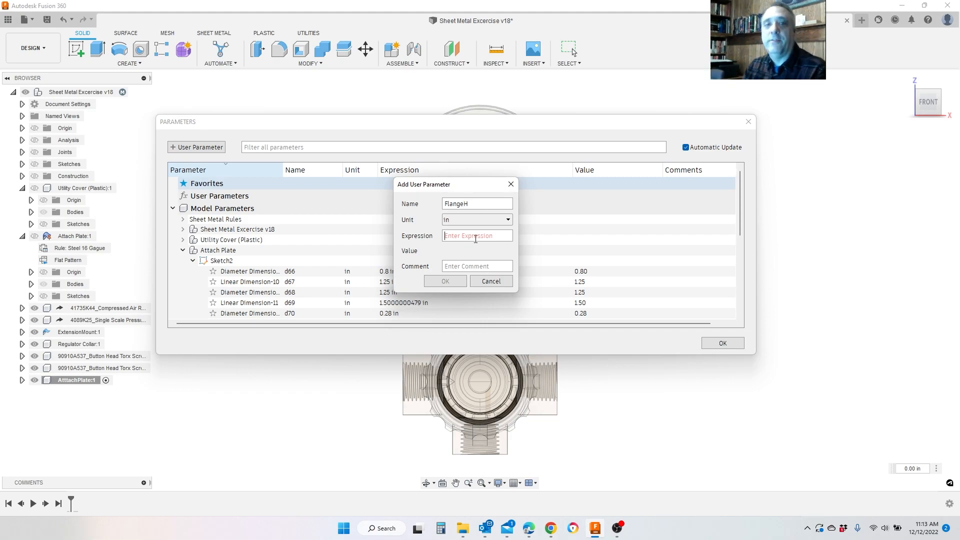
{"action": "left_click", "coordinate": [475, 239]}
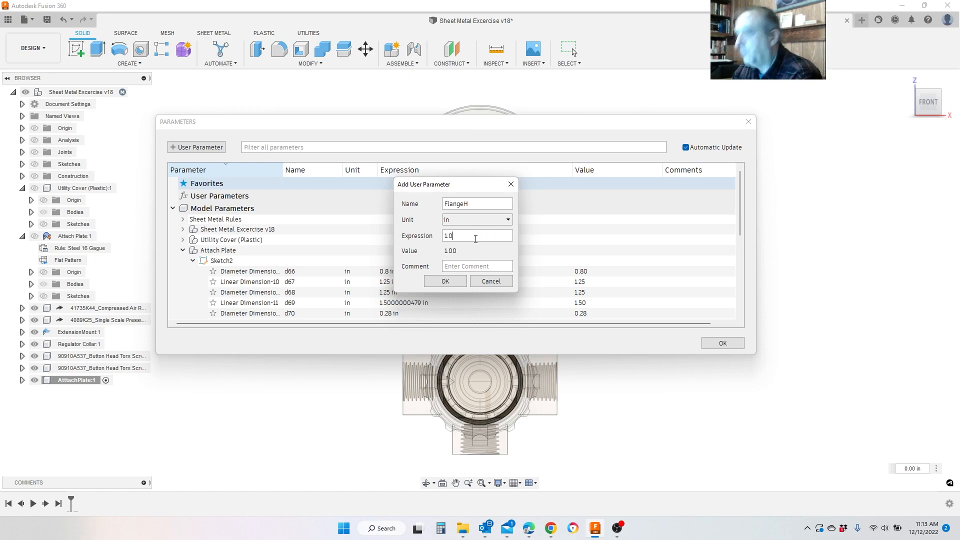
{"action": "key", "text": "Return"}
Add a user parameter named HWDiam with a value of .25 in
{"action": "left_click", "coordinate": [182, 148]}
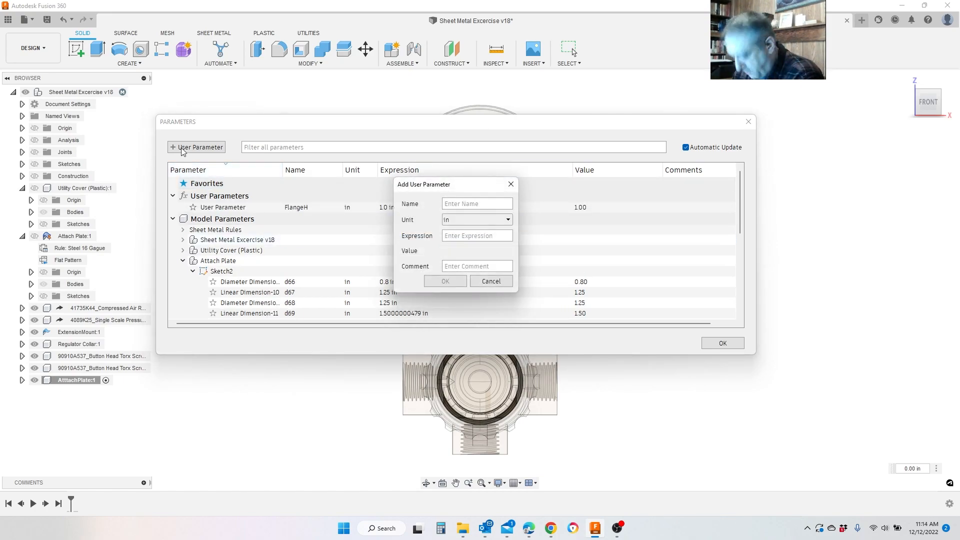
{"action": "type", "text": "HWDiam"}
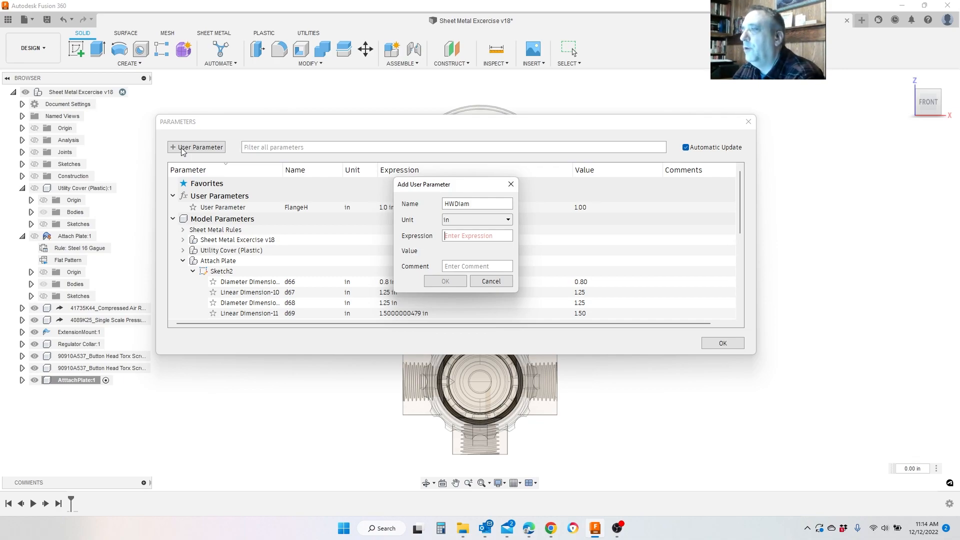
{"action": "type", "text": ".25"}
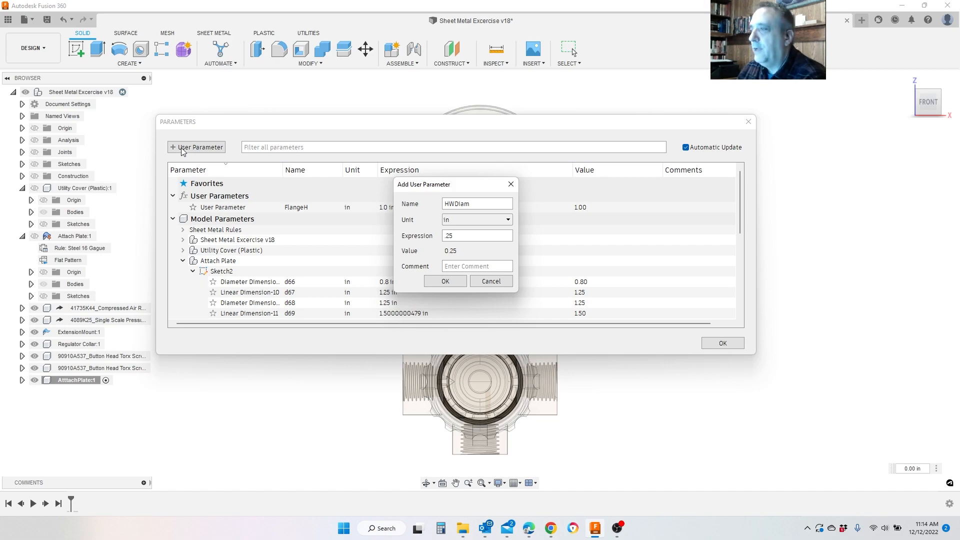
{"action": "key", "text": "Return"}
Add a user parameter named DialD with a value of .80 in
{"action": "left_click", "coordinate": [182, 149]}
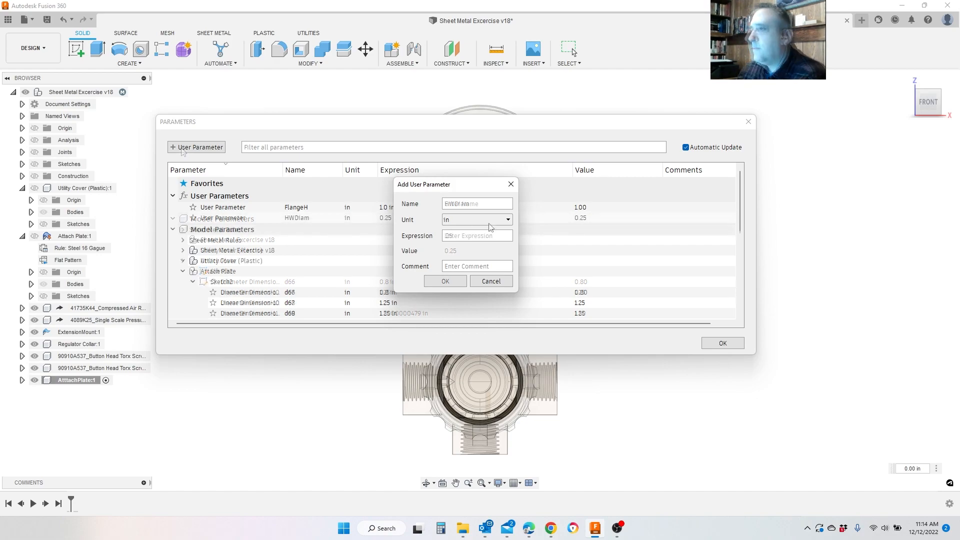
{"action": "type", "text": "DiaID"}
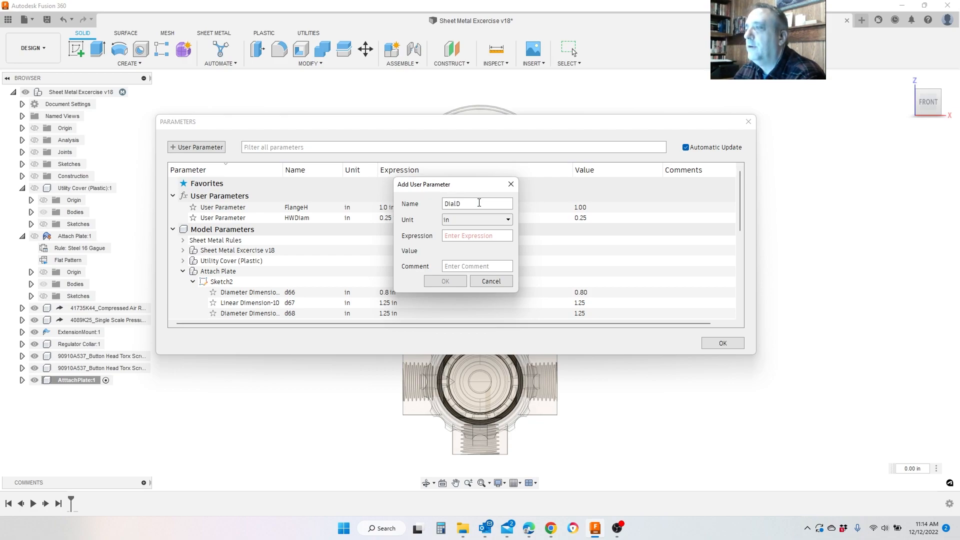
{"action": "key", "text": "Tab"}
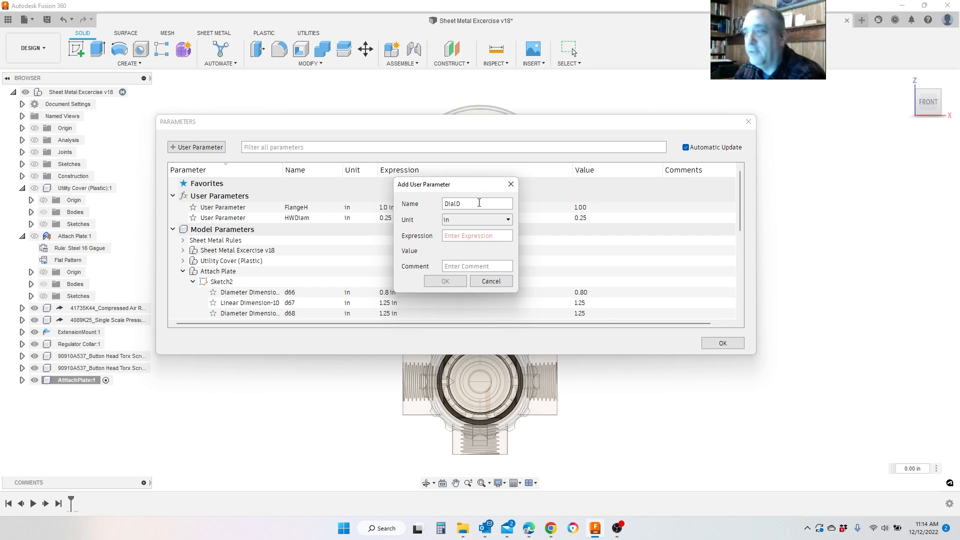
{"action": "type", "text": ".80"}
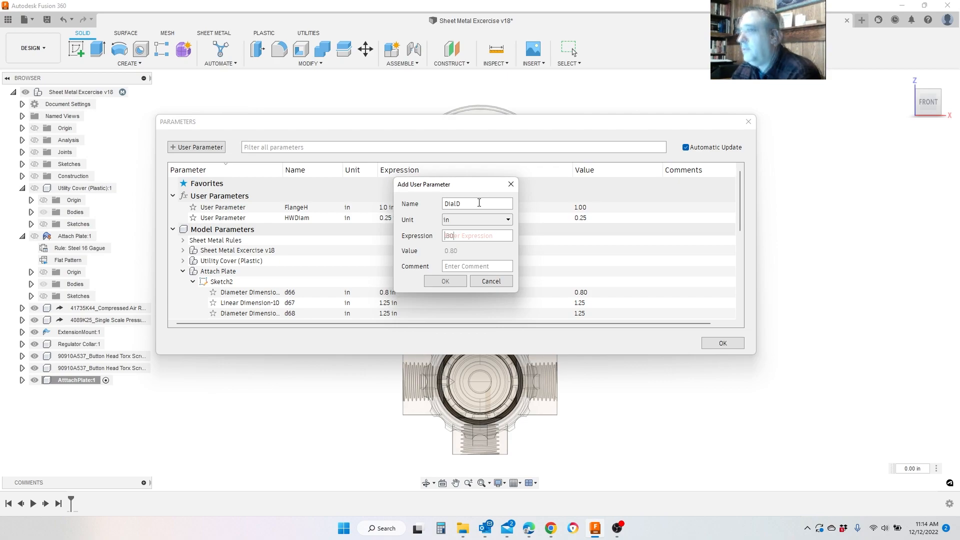
{"action": "key", "text": "Return"}
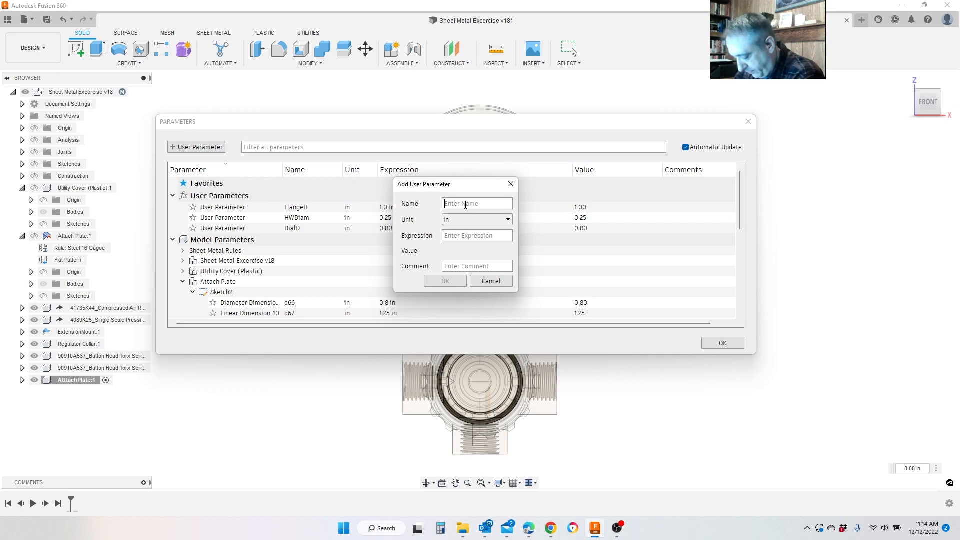
Add two more user parameters in inches: RegD with a value of 1.25 and TabH with a value of 1.00
{"action": "type", "text": "RegD"}
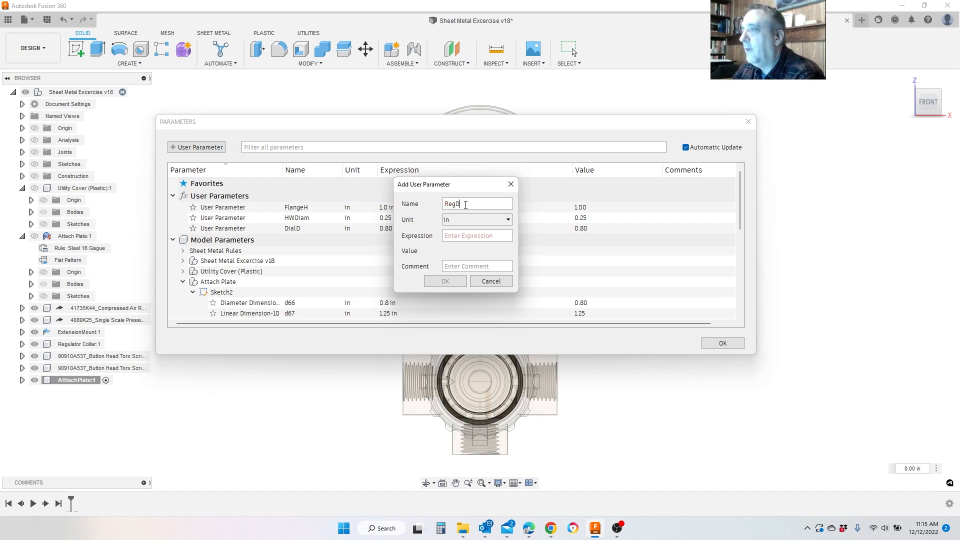
{"action": "type", "text": "1.25"}
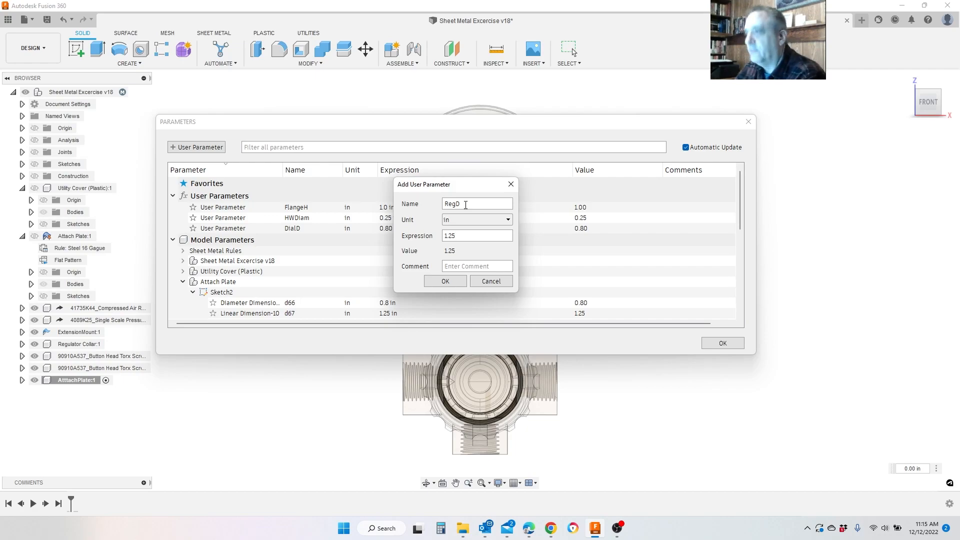
{"action": "key", "text": "Return"}
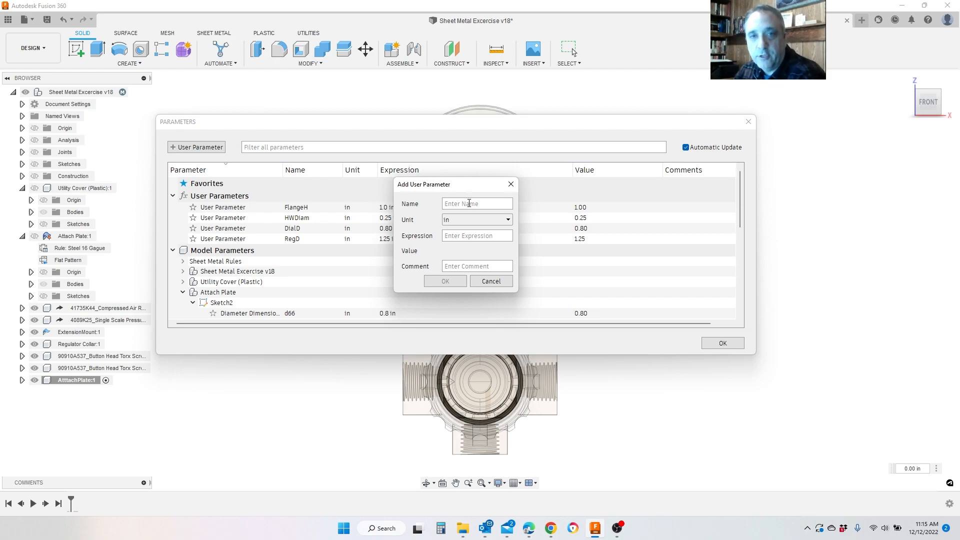
{"action": "type", "text": "TabH"}
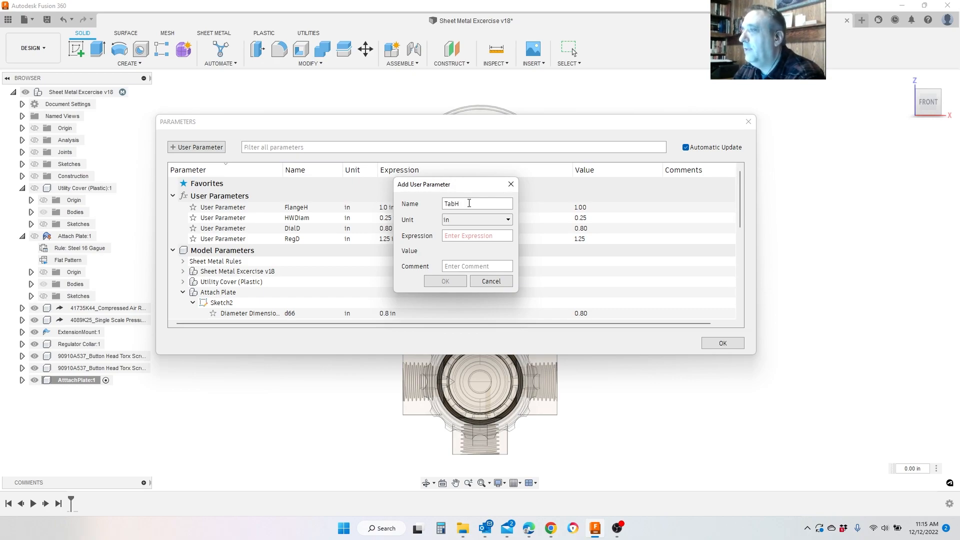
{"action": "type", "text": "1.00"}
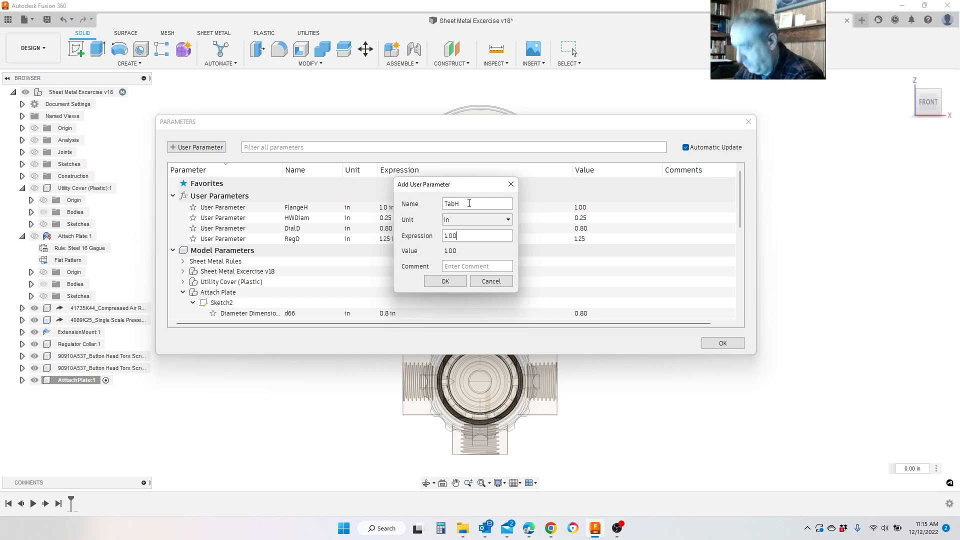
{"action": "key", "text": "Return"}
Add a user parameter named TabW with a value of .18 in
{"action": "left_click", "coordinate": [212, 148]}
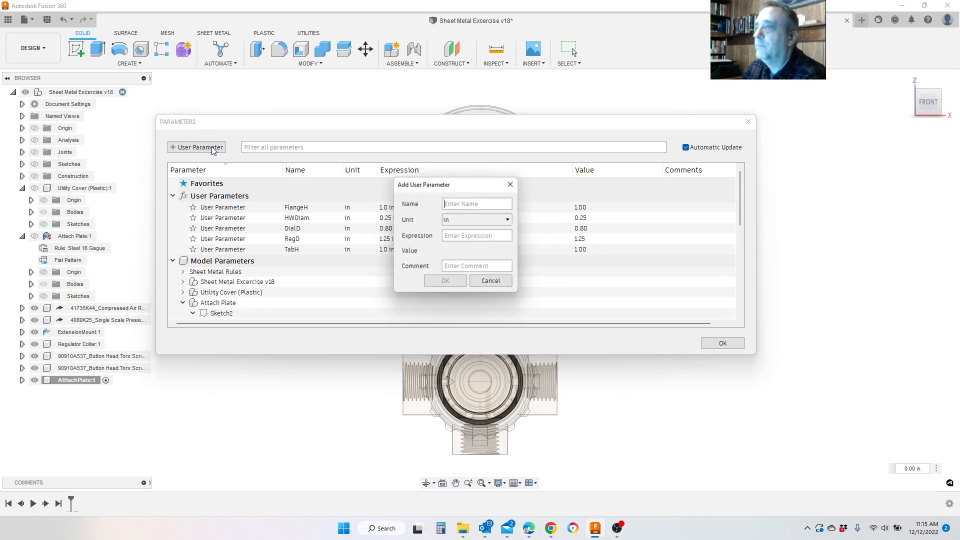
{"action": "type", "text": "Tab"}
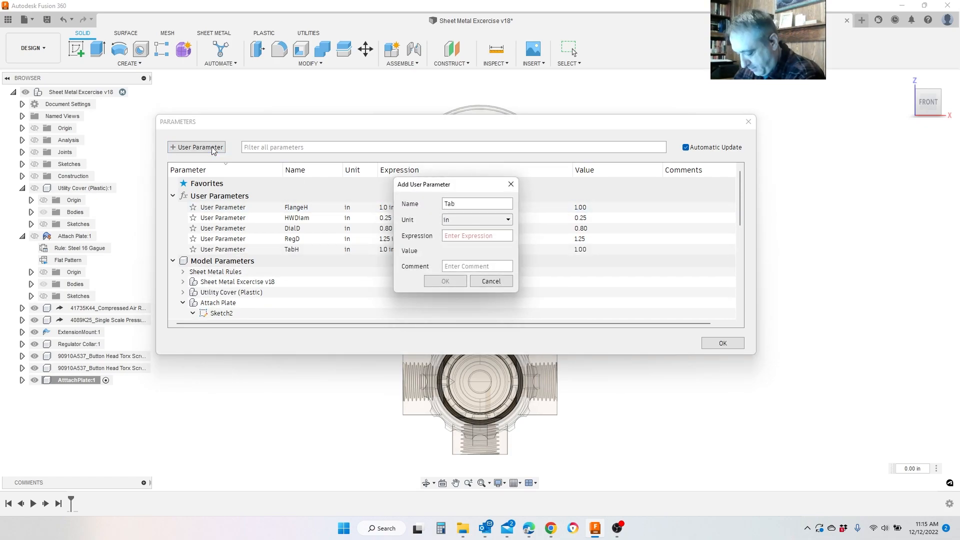
{"action": "type", "text": "W"}
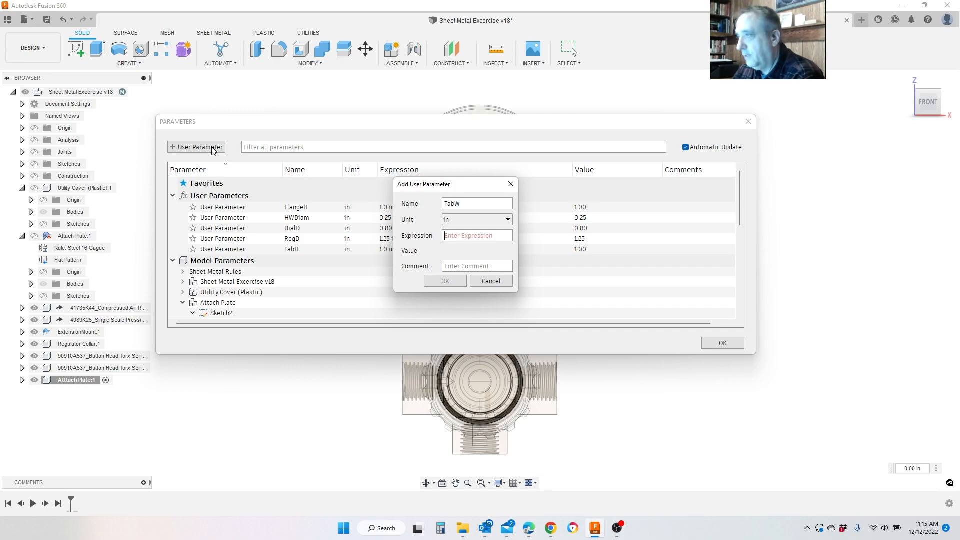
{"action": "type", "text": ".18"}
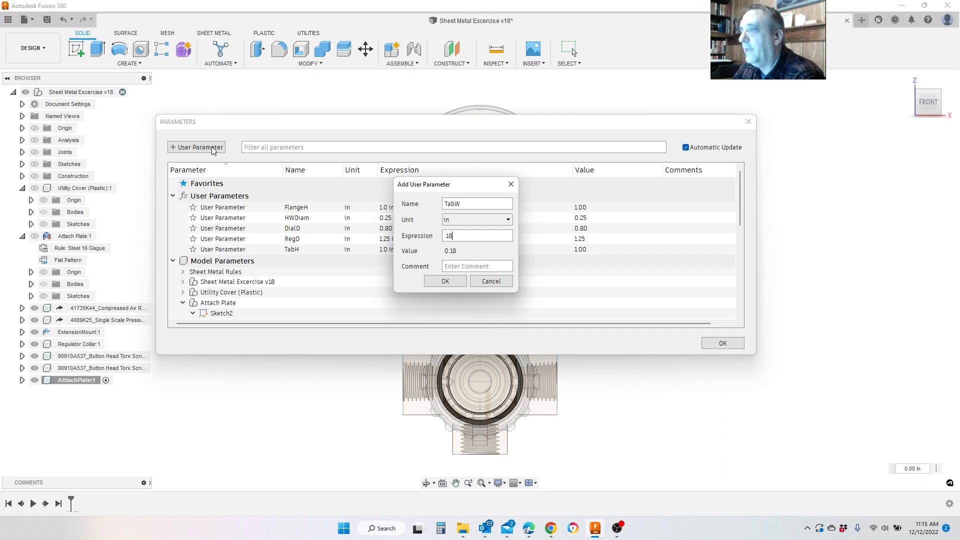
{"action": "key", "text": "Return"}
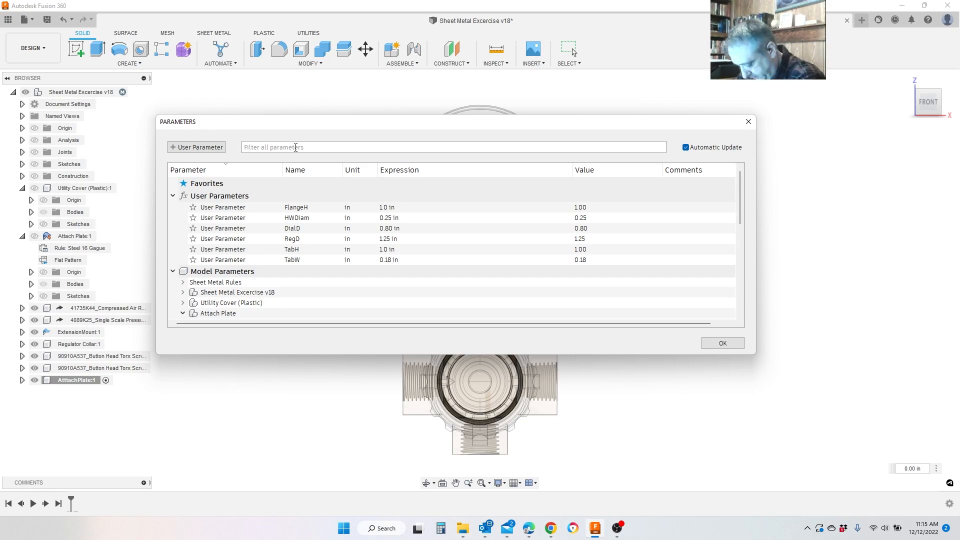
Add two user parameters in inches for the cover: CoverH with a value of 7 and CoverW with a value of 4.0
{"action": "type", "text": "CoverH"}
{"action": "key", "text": "Return"}
{"action": "type", "text": "7"}
{"action": "key", "text": "Return"}
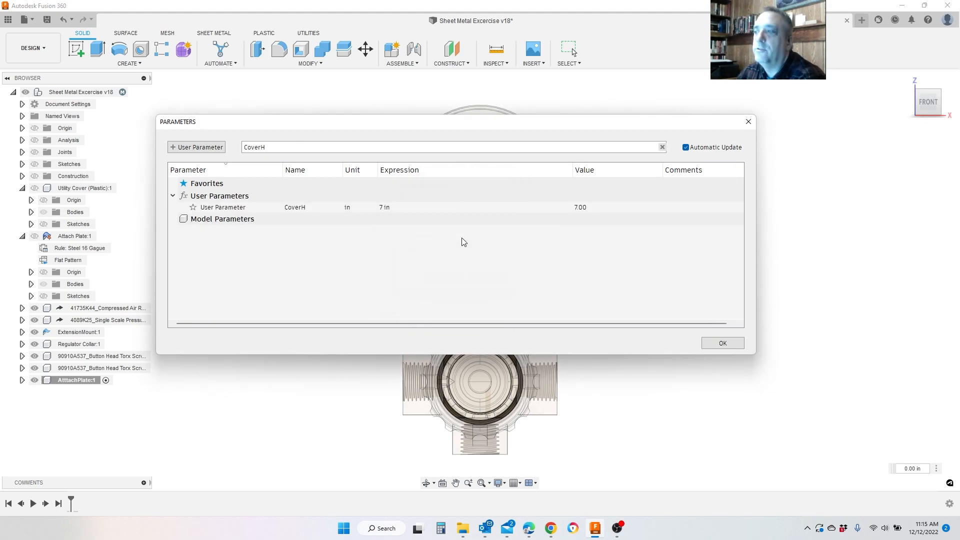
{"action": "left_click", "coordinate": [201, 148]}
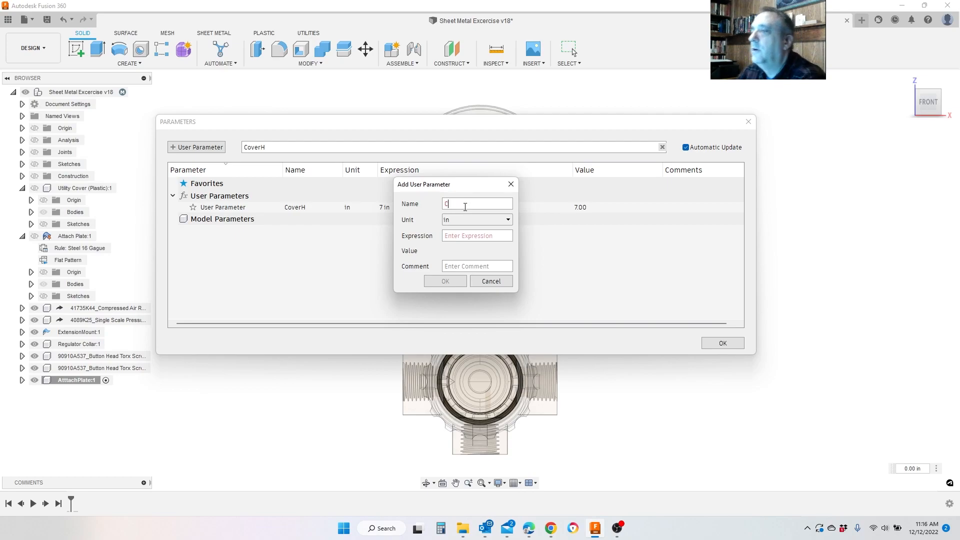
{"action": "type", "text": "CoverW4.0"}
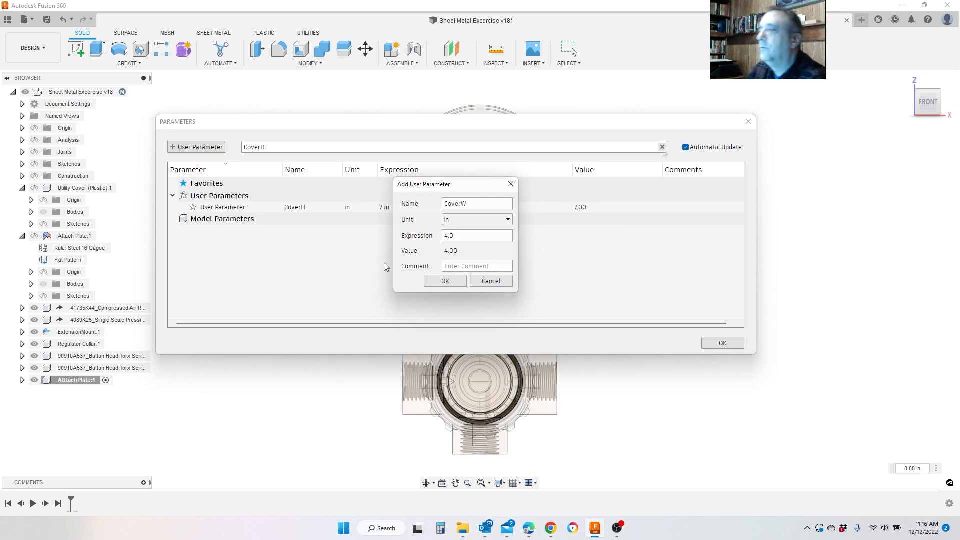
{"action": "key", "text": "Return"}
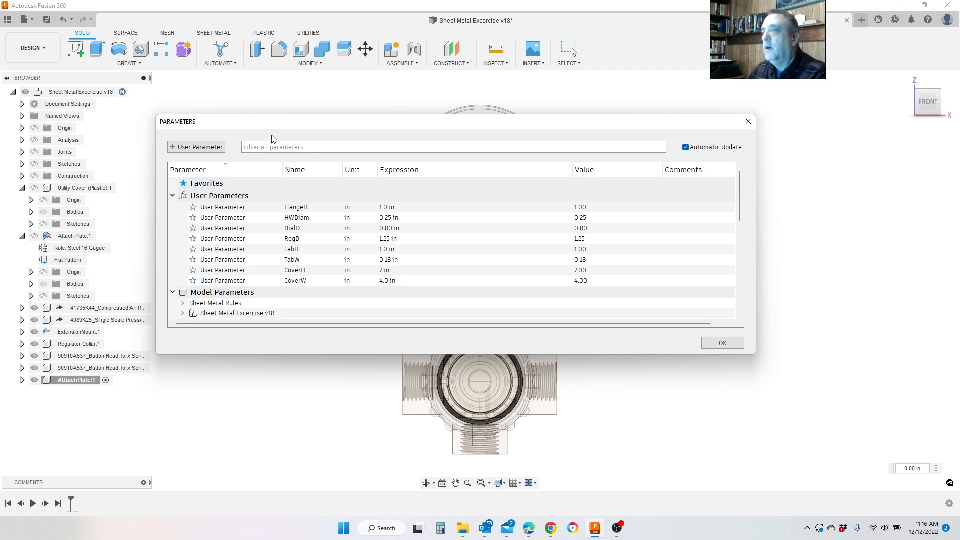
Add a tolerance user parameter named Tol32 with the expression 1/32 in inches
{"action": "left_click", "coordinate": [200, 147]}
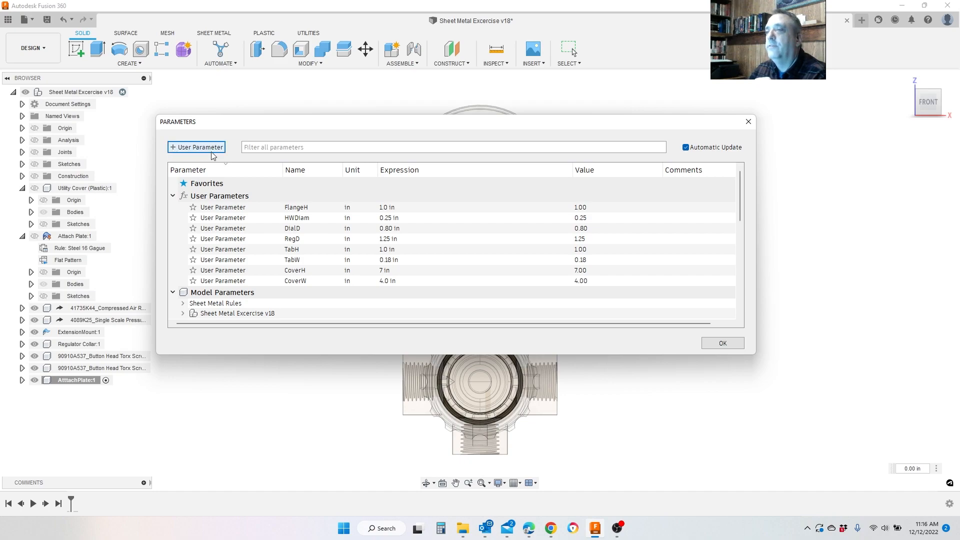
{"action": "type", "text": "Tol"}
{"action": "type", "text": "32"}
{"action": "type", "text": "1/33"}
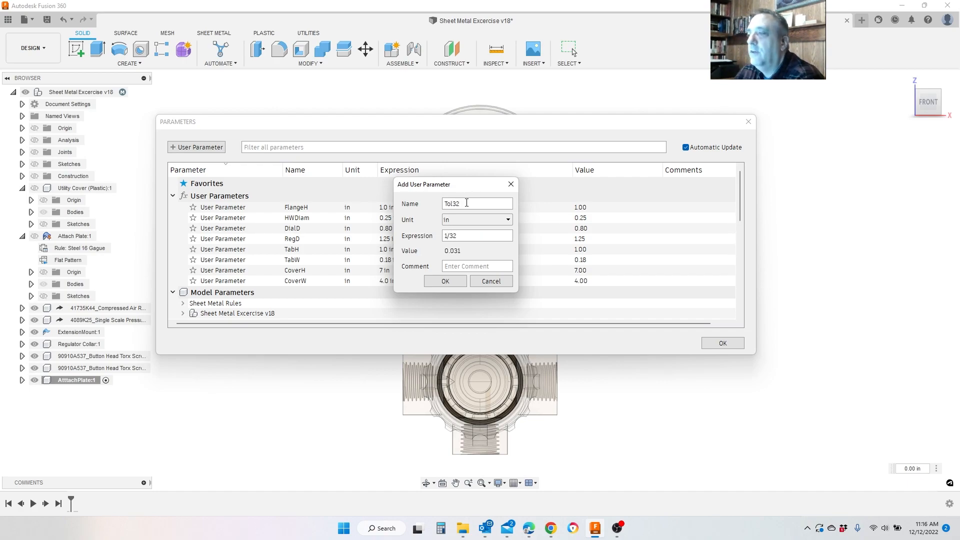
{"action": "key", "text": "Return"}
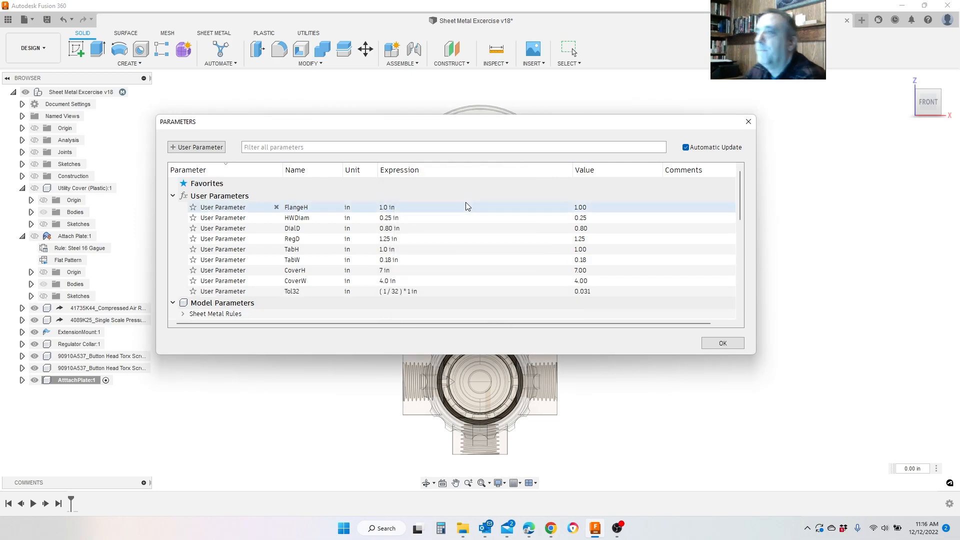
Add a tolerance user parameter named Tol64 with the expression 1/64 in inches and finish editing the parameters
{"action": "left_click", "coordinate": [191, 148]}
{"action": "type", "text": "Tol"}
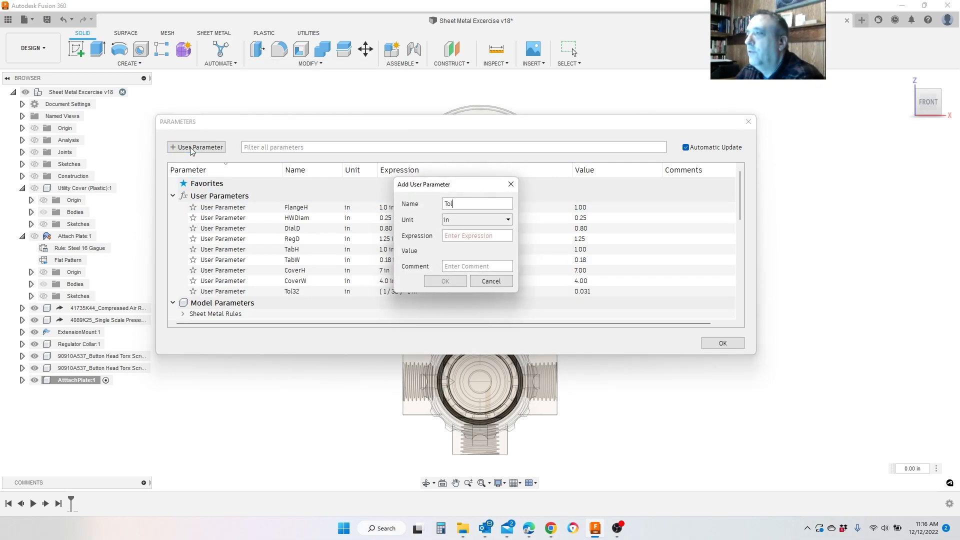
{"action": "type", "text": "64"}
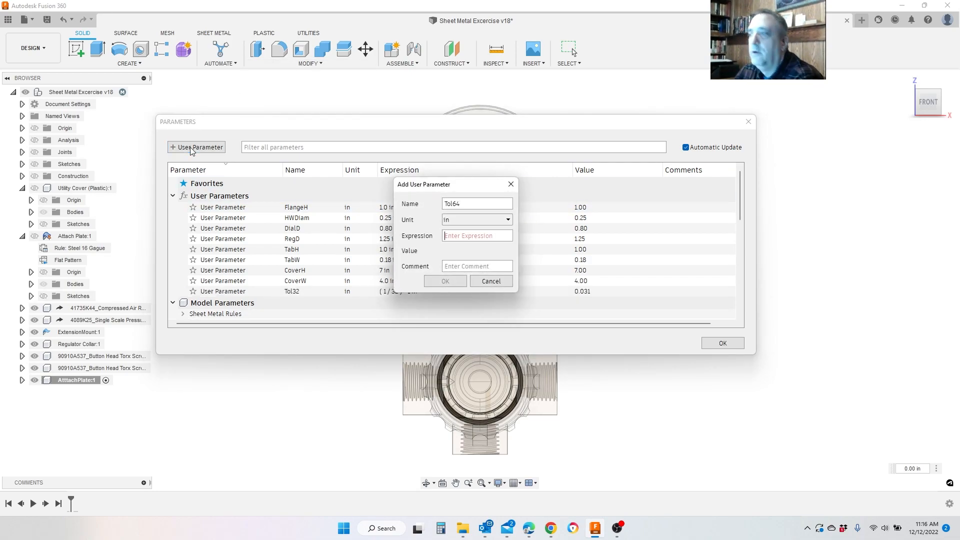
{"action": "key", "text": "Tab"}
{"action": "type", "text": "1/64"}
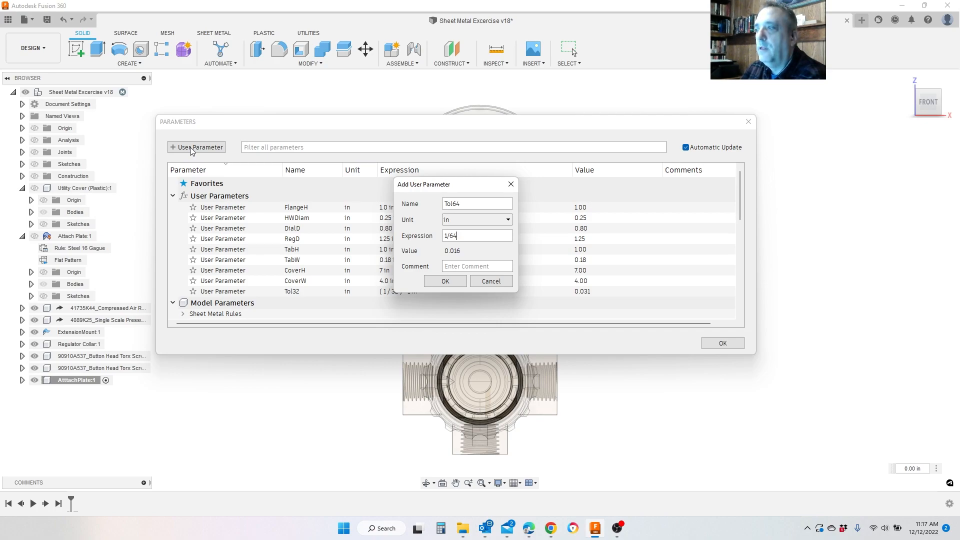
{"action": "key", "text": "Return"}
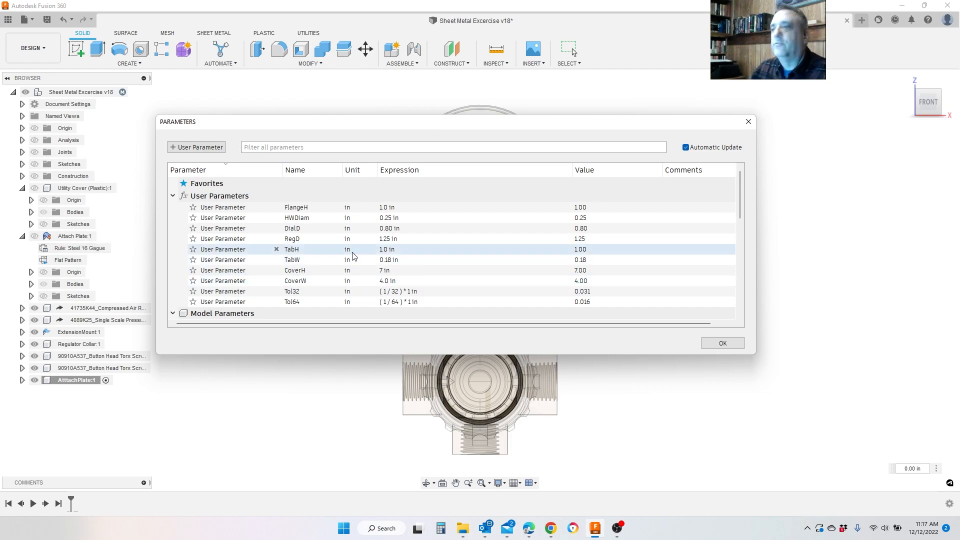
{"action": "left_click", "coordinate": [723, 343]}
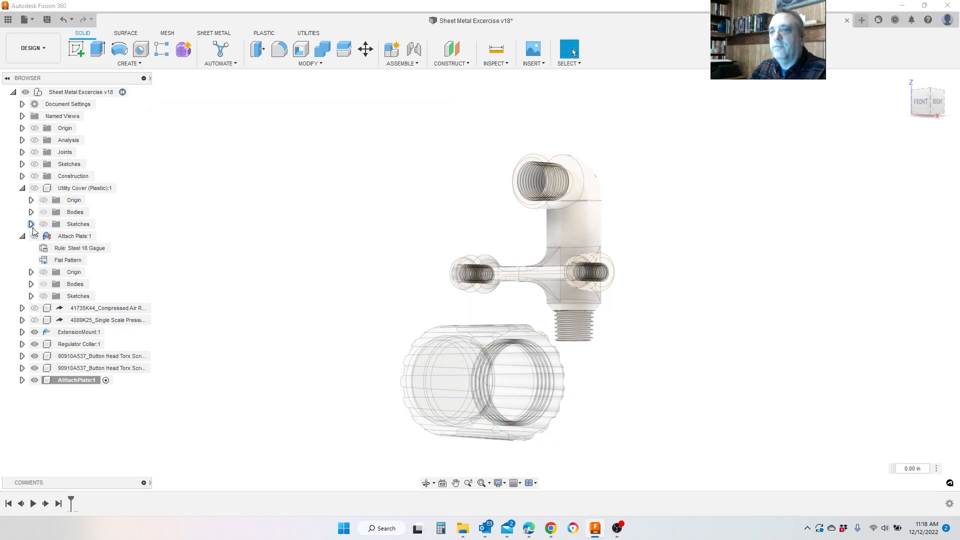
Hide the extension mount, regulator collar and both button head Torx screws, and show the Utility Cover (Plastic) component instead
{"action": "left_click", "coordinate": [34, 333]}
{"action": "left_click", "coordinate": [35, 345]}
{"action": "left_click", "coordinate": [35, 356]}
{"action": "left_click", "coordinate": [35, 368]}
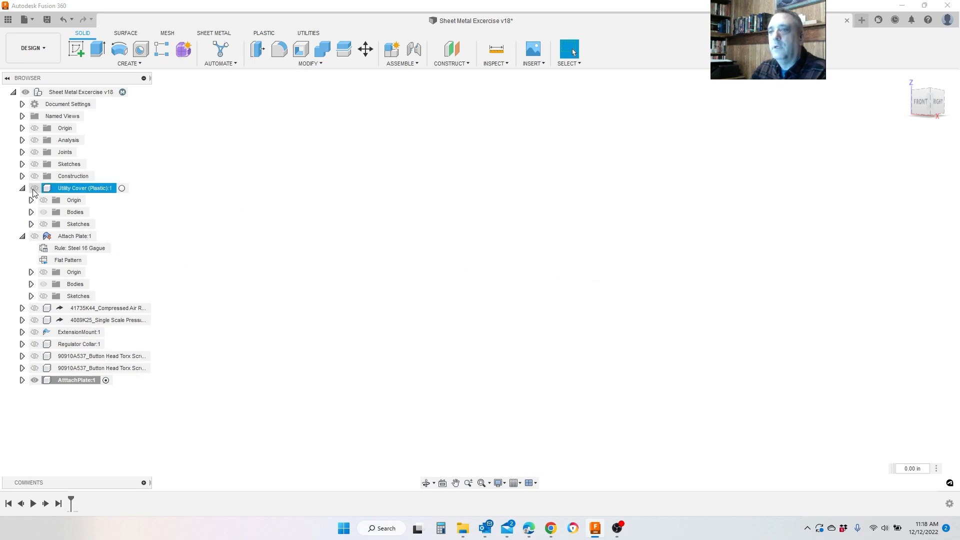
{"action": "left_click", "coordinate": [34, 188]}
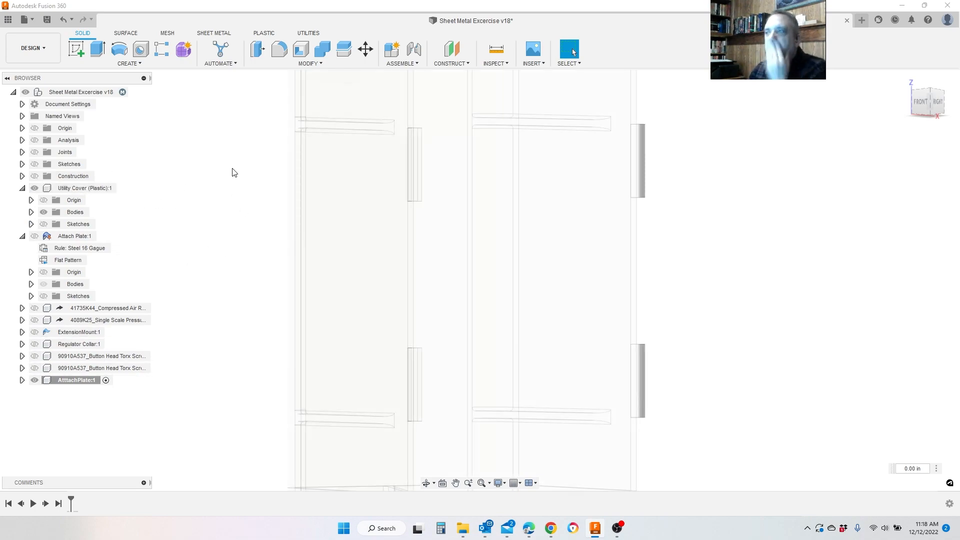
{"action": "middle_click_drag", "start_coordinate": [469, 238], "coordinate": [440, 253], "text": "shift"}
{"action": "scroll", "coordinate": [440, 253], "scroll_direction": "down", "scroll_amount": 5}
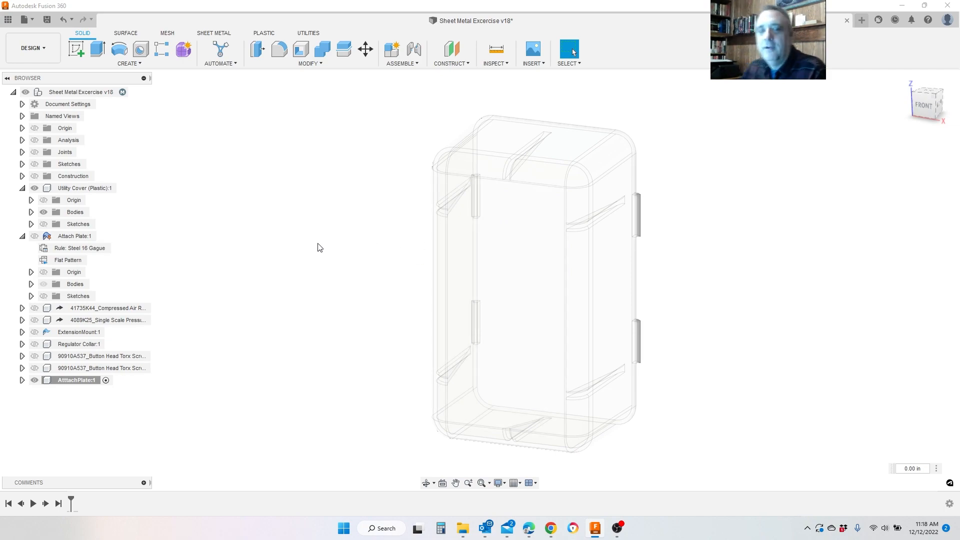
{"action": "middle_click_drag", "start_coordinate": [250, 256], "coordinate": [251, 233], "text": "shift"}
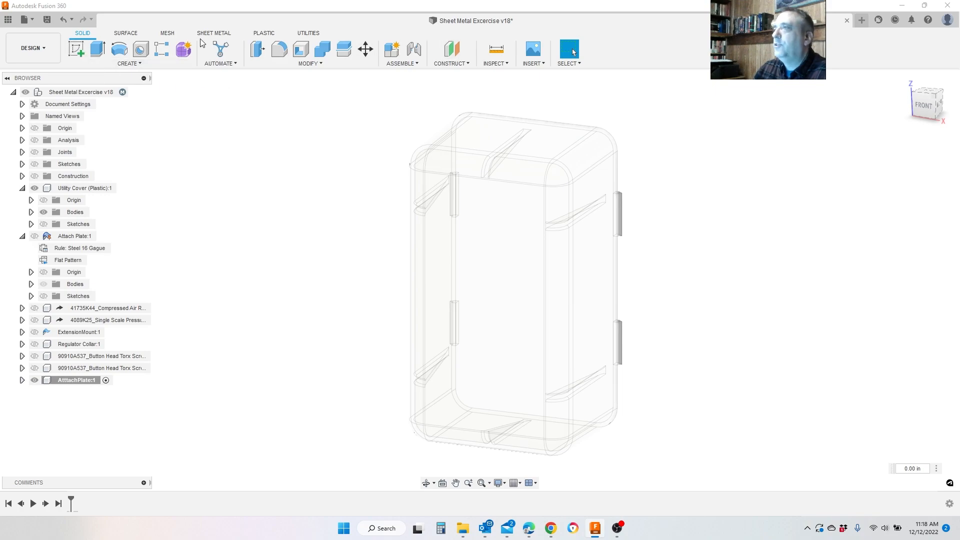
Start a sketch on the vertical XZ origin plane and intersect the utility cover body with it, keeping the projection link
{"action": "left_click", "coordinate": [83, 51]}
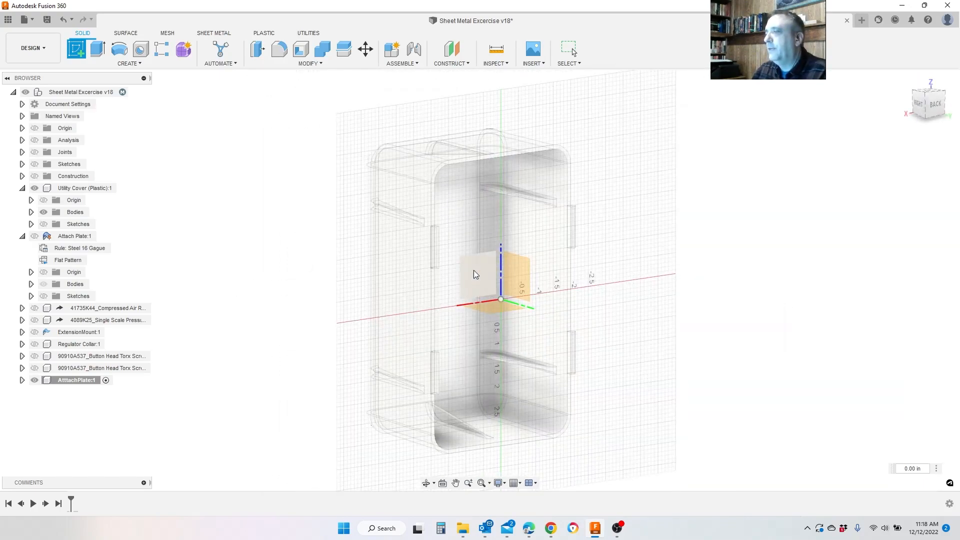
{"action": "left_click", "coordinate": [482, 280]}
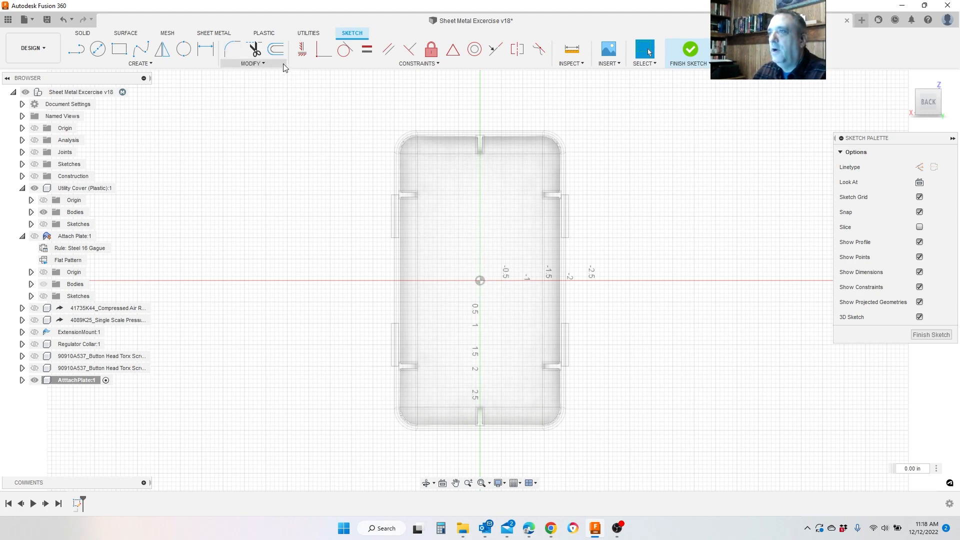
{"action": "left_click", "coordinate": [150, 63]}
{"action": "mouse_move", "coordinate": [98, 229]}
{"action": "left_click", "coordinate": [165, 241]}
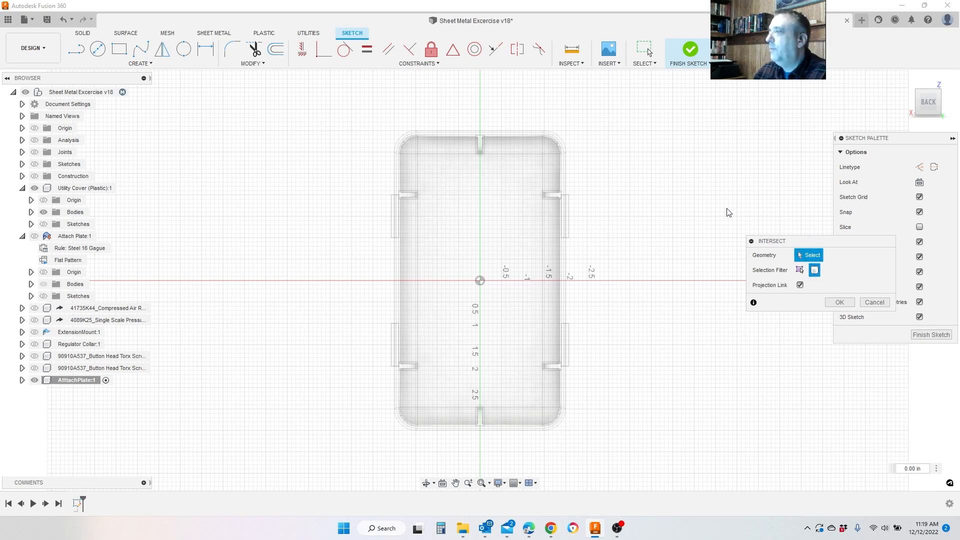
{"action": "left_click", "coordinate": [525, 172]}
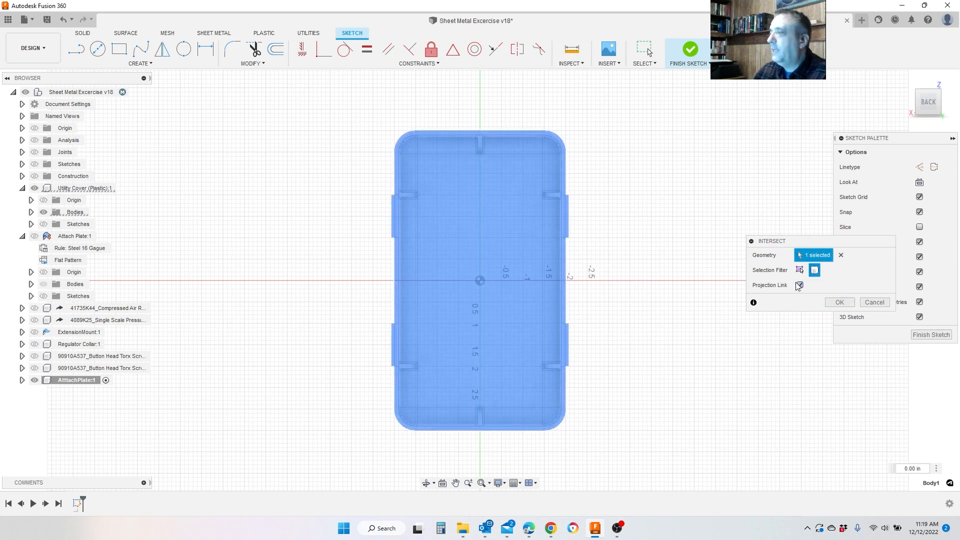
{"action": "left_click", "coordinate": [840, 302]}
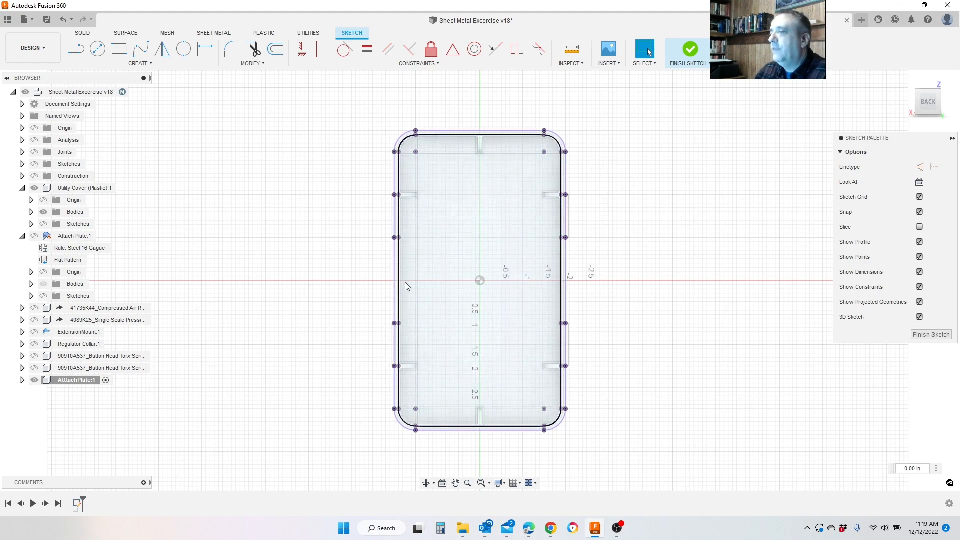
Check the intersected outline against the cover's edges and ribs, and hide the Utility Cover (Plastic) component
{"action": "scroll", "coordinate": [385, 195], "scroll_direction": "up", "scroll_amount": 3}
{"action": "scroll", "coordinate": [411, 199], "scroll_direction": "up", "scroll_amount": 4}
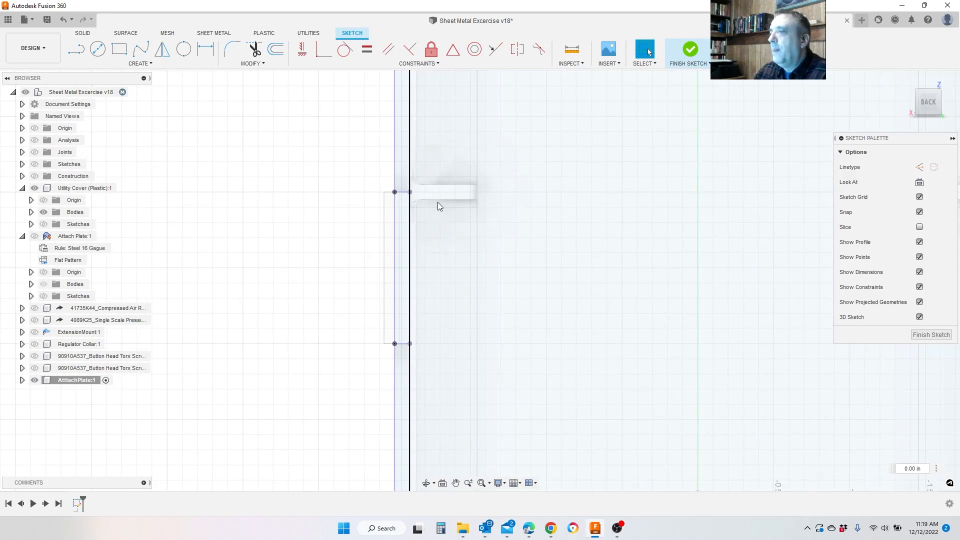
{"action": "scroll", "coordinate": [380, 355], "scroll_direction": "down", "scroll_amount": 6}
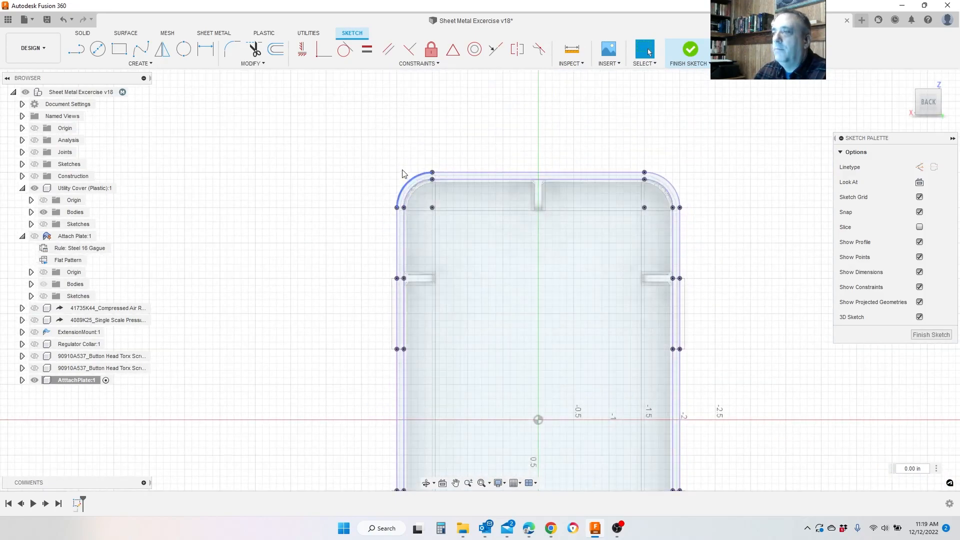
{"action": "scroll", "coordinate": [403, 171], "scroll_direction": "down", "scroll_amount": 2}
{"action": "scroll", "coordinate": [404, 421], "scroll_direction": "up", "scroll_amount": 2}
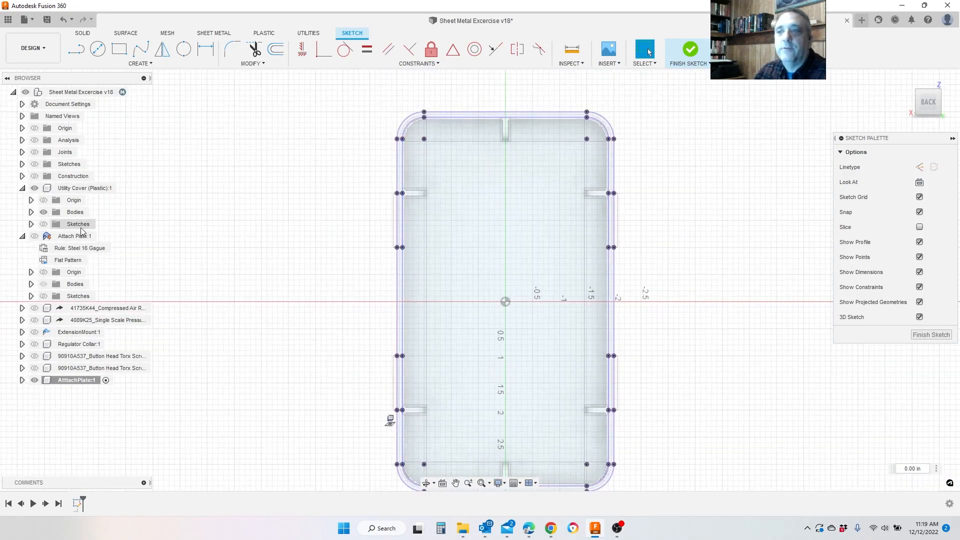
{"action": "left_click", "coordinate": [34, 190]}
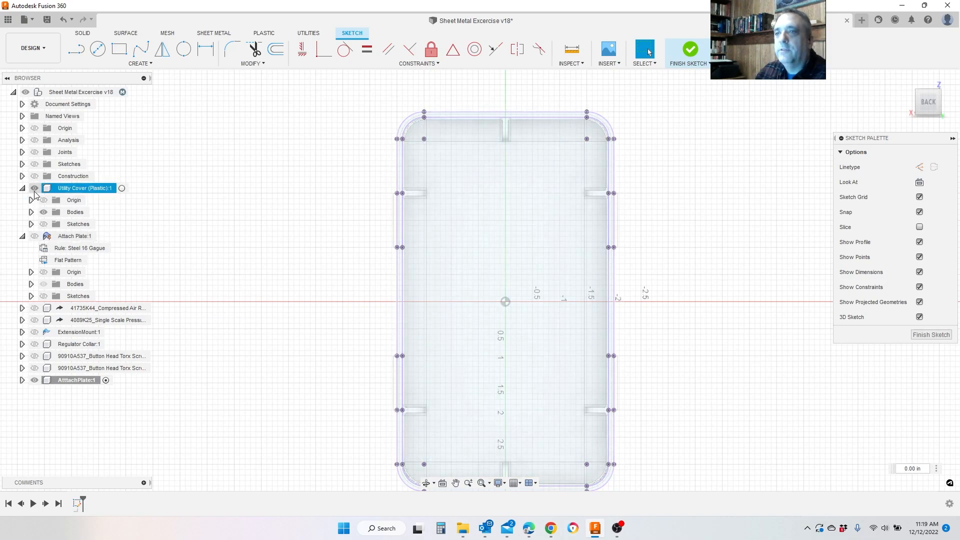
{"action": "scroll", "coordinate": [301, 223], "scroll_direction": "down", "scroll_amount": 1}
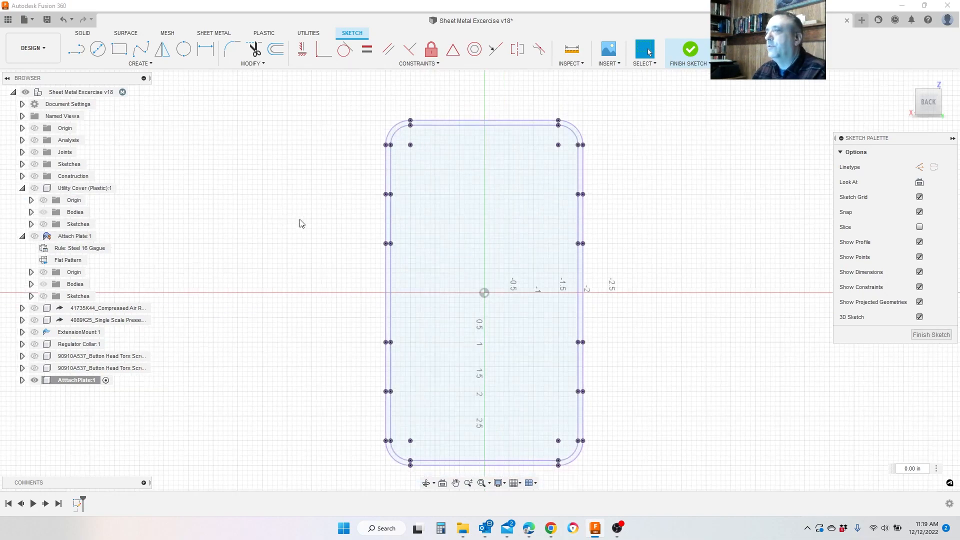
{"action": "scroll", "coordinate": [608, 270], "scroll_direction": "down", "scroll_amount": 1}
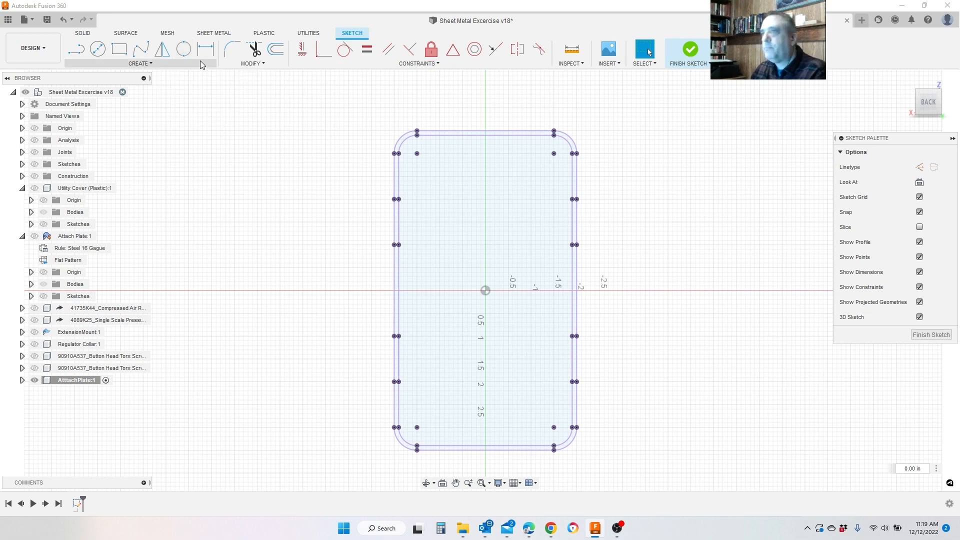
Draw a 0.80 in circle on the vertical axis above the origin, driving its diameter with the dial user parameter
{"action": "left_click", "coordinate": [100, 58]}
{"action": "left_click", "coordinate": [485, 290]}
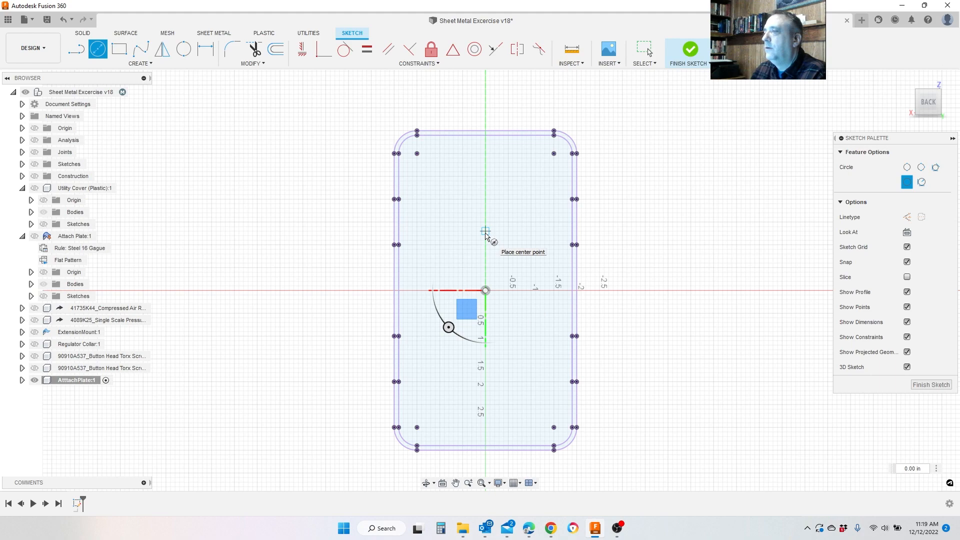
{"action": "left_click", "coordinate": [485, 231]}
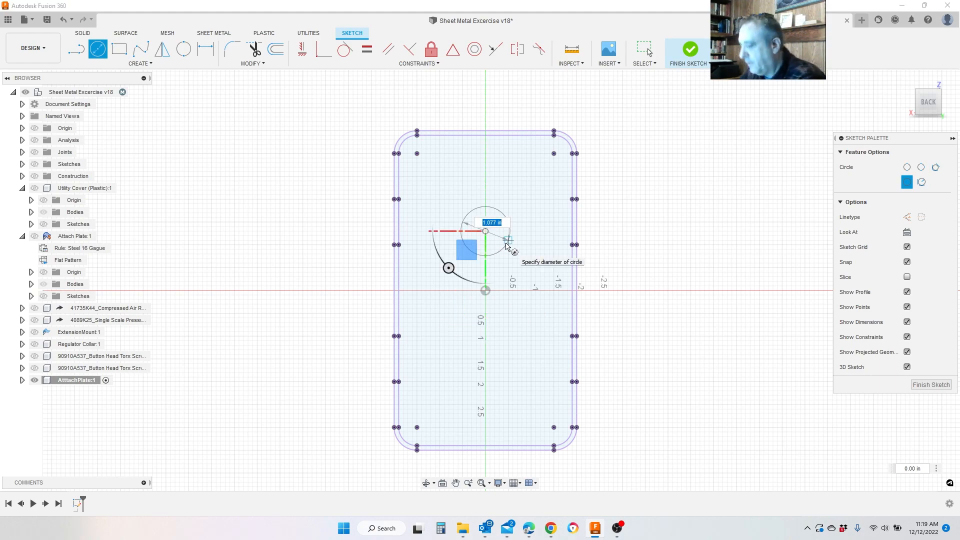
{"action": "key", "text": "Tab"}
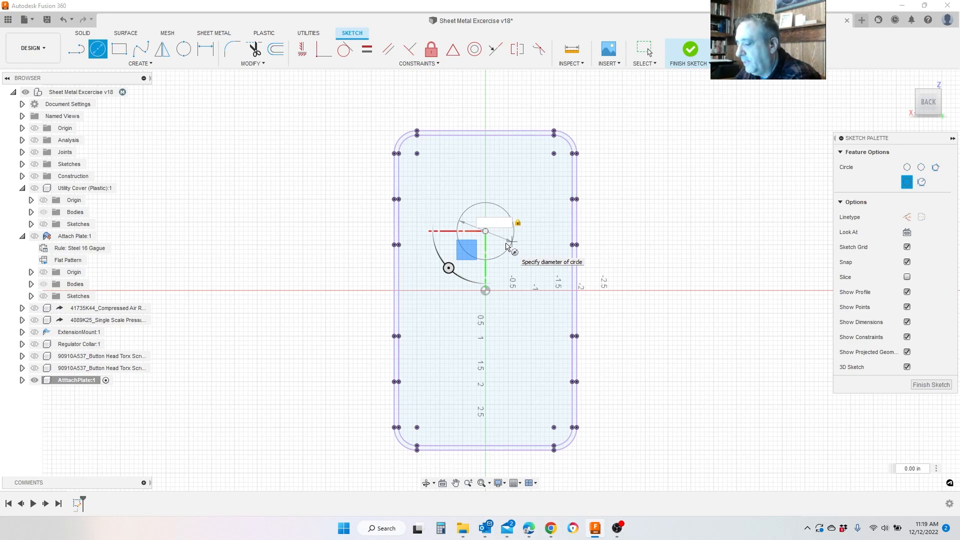
{"action": "type", "text": "Dial"}
{"action": "left_click", "coordinate": [506, 242]}
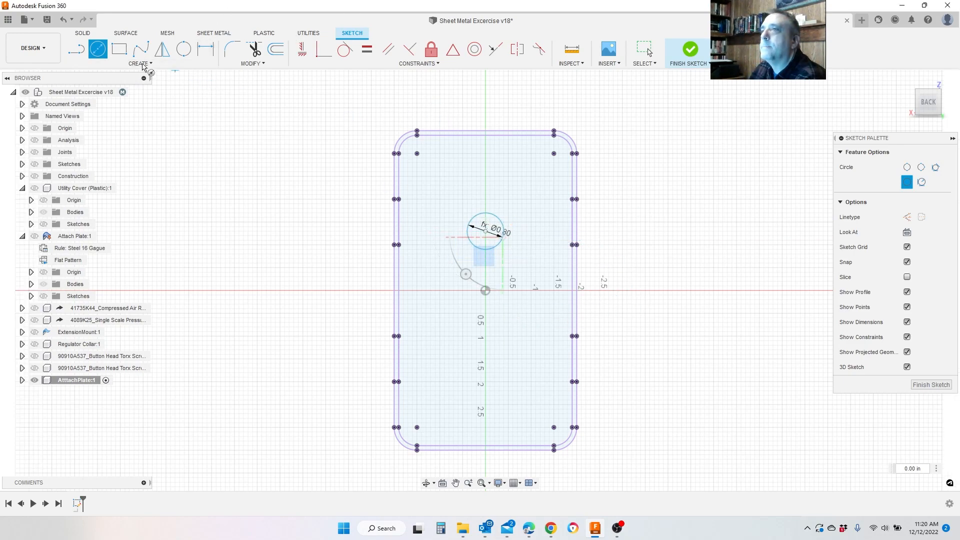
Show the AtttachPlate component's origin and dimension the circle's centre 1.25 in above the horizontal axis
{"action": "left_click", "coordinate": [205, 49]}
{"action": "left_click", "coordinate": [500, 243]}
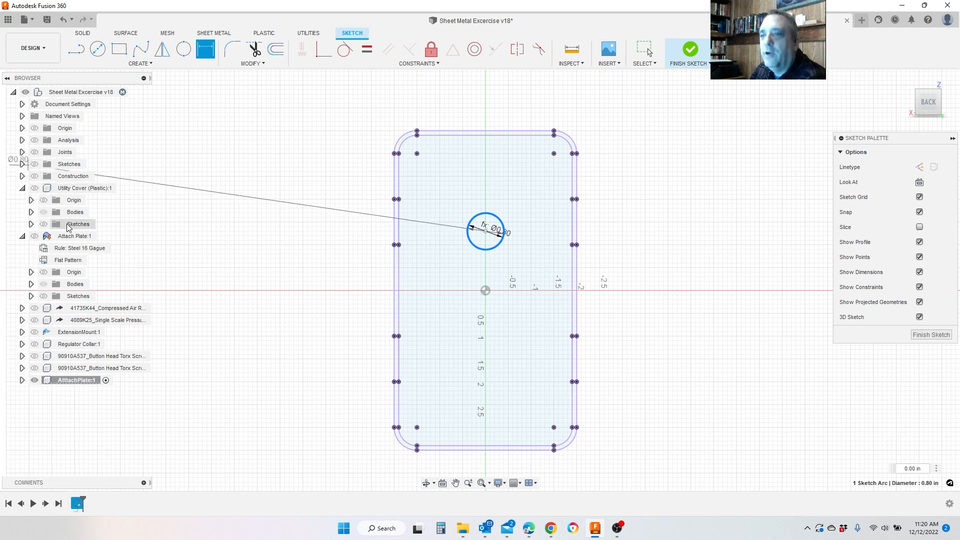
{"action": "left_click", "coordinate": [21, 380]}
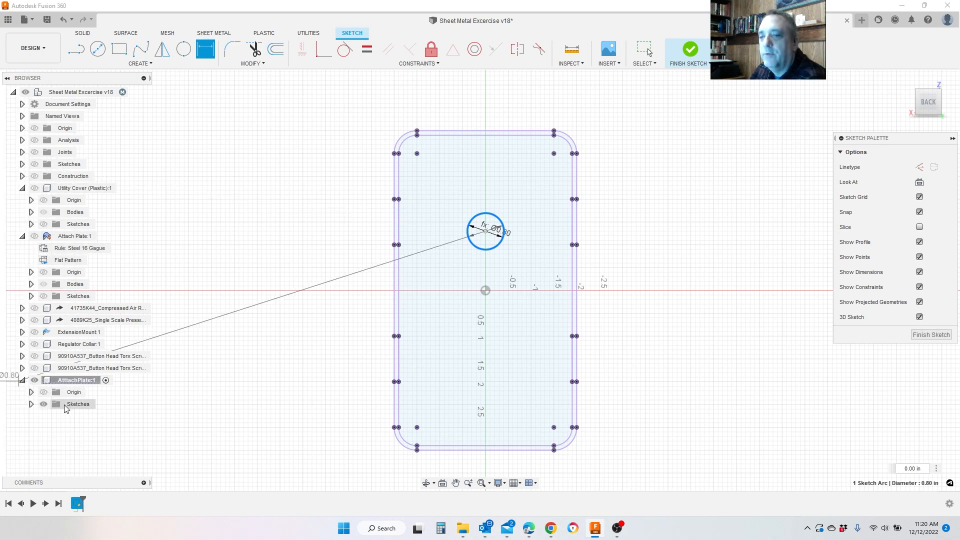
{"action": "left_click", "coordinate": [453, 290]}
{"action": "left_click", "coordinate": [324, 258]}
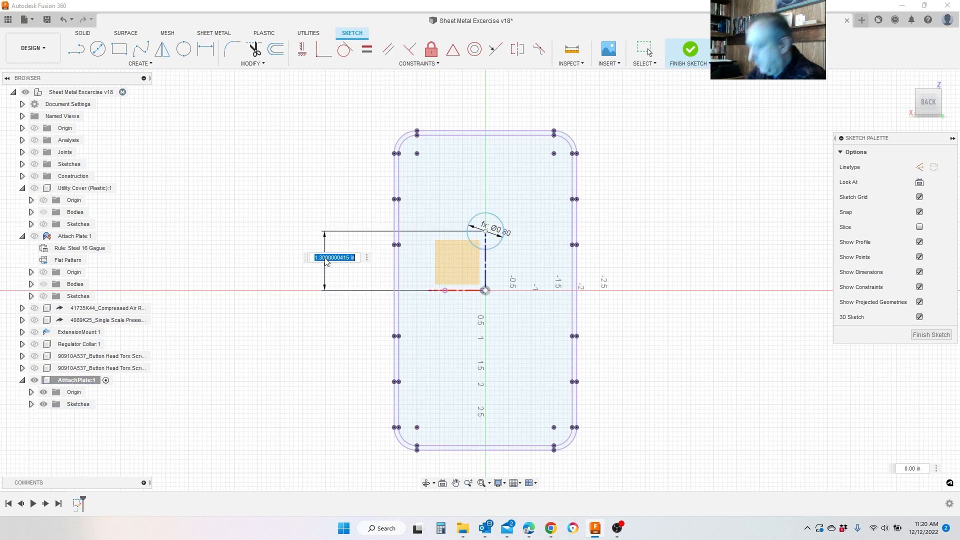
{"action": "type", "text": "1.25"}
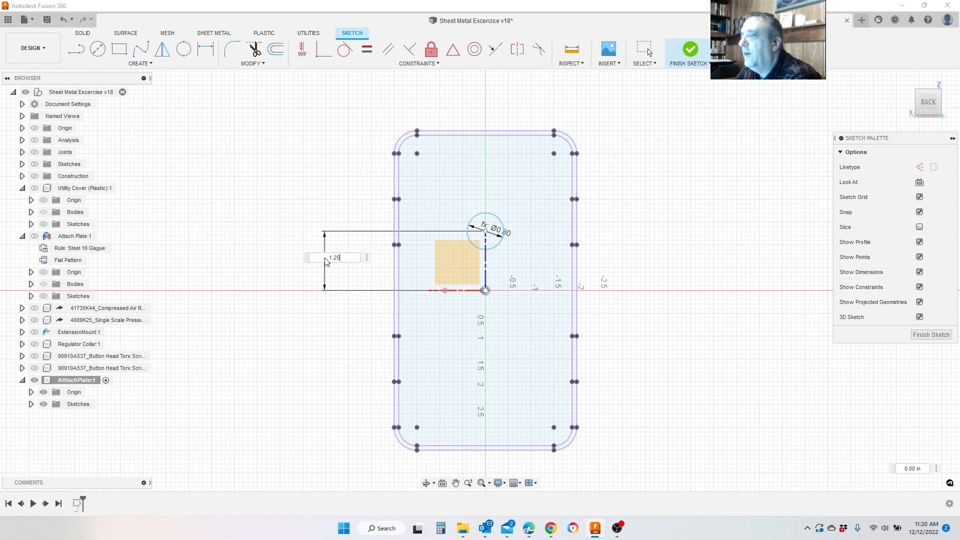
{"action": "key", "text": "Return"}
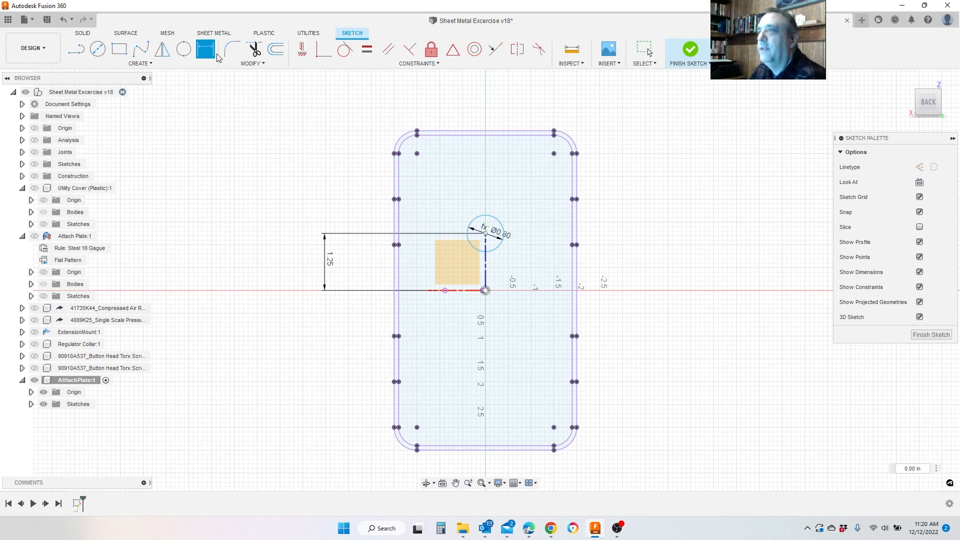
Draw a 1.25 in circle on the vertical axis below the origin, driving its diameter with the RegD user parameter
{"action": "left_click", "coordinate": [97, 49]}
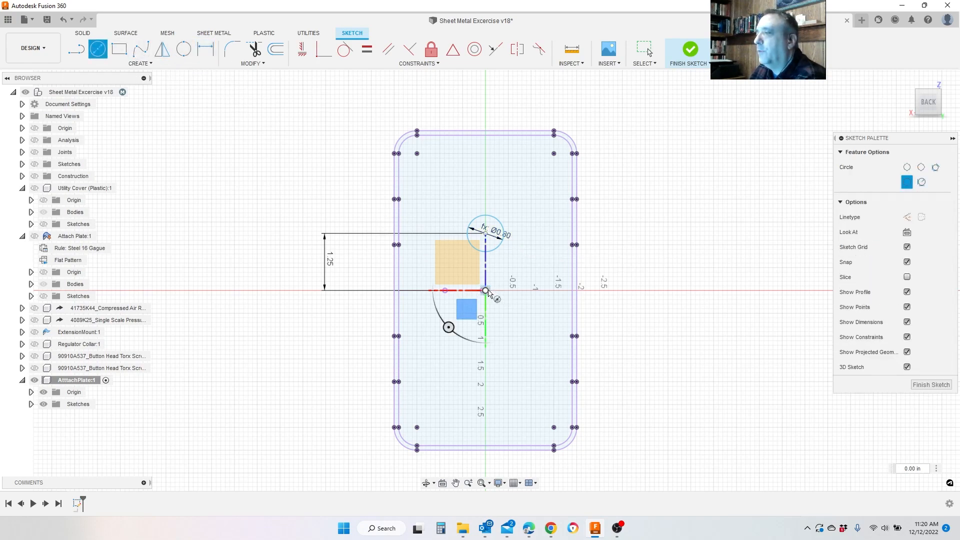
{"action": "left_click", "coordinate": [485, 355]}
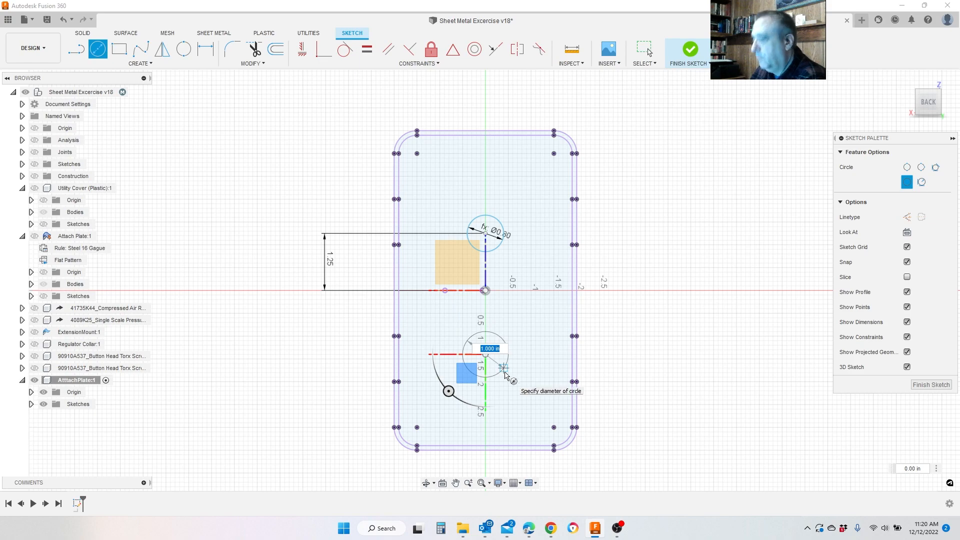
{"action": "type", "text": "RegD"}
{"action": "key", "text": "Return"}
{"action": "key", "text": "Return"}
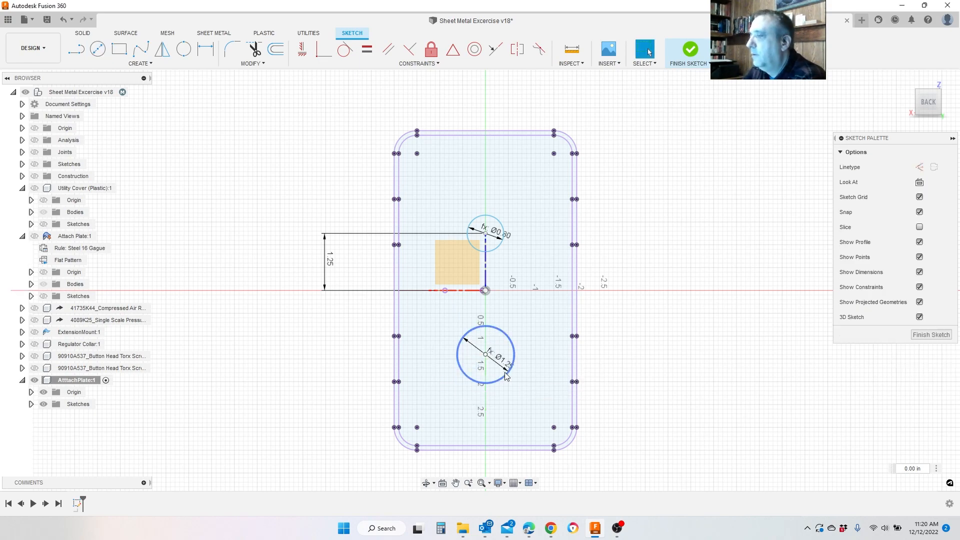
Dimension the lower circle's centre 1.5 in below the origin
{"action": "left_click", "coordinate": [205, 49]}
{"action": "left_click", "coordinate": [485, 291]}
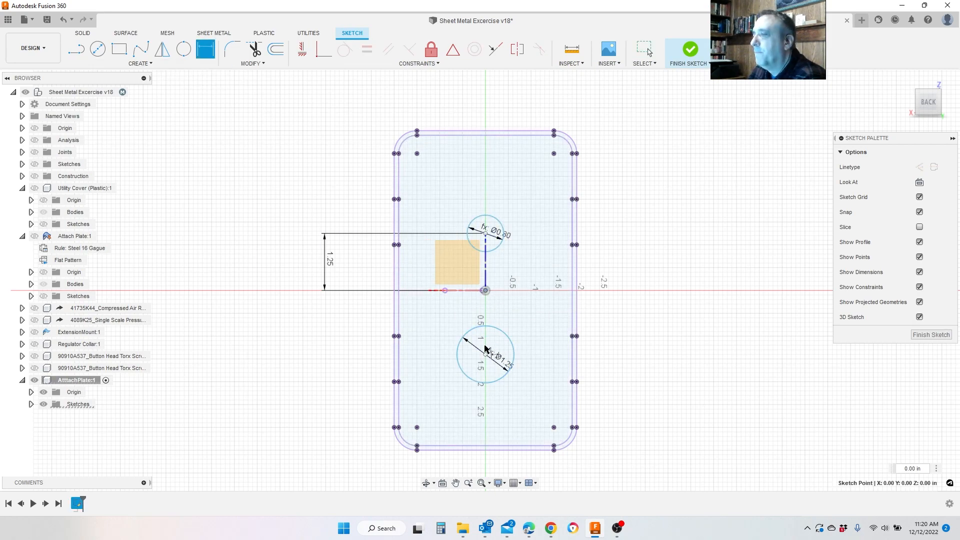
{"action": "left_click", "coordinate": [485, 354]}
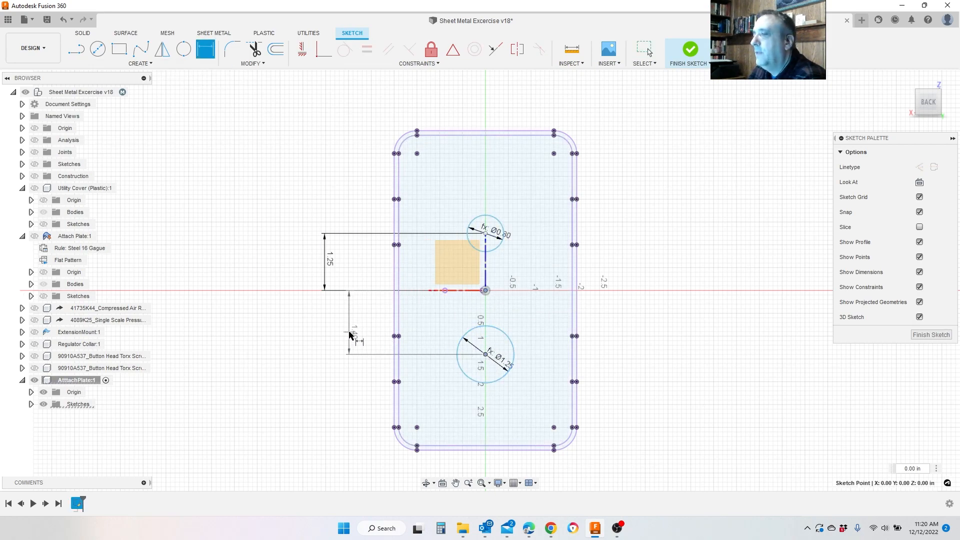
{"action": "left_click", "coordinate": [325, 325]}
{"action": "type", "text": "1"}
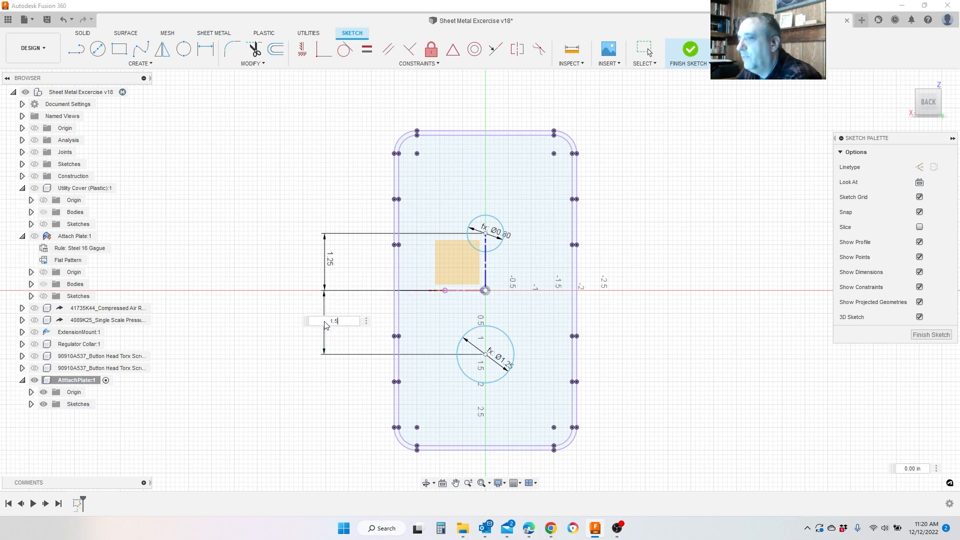
{"action": "type", "text": ".5"}
{"action": "key", "text": "Return"}
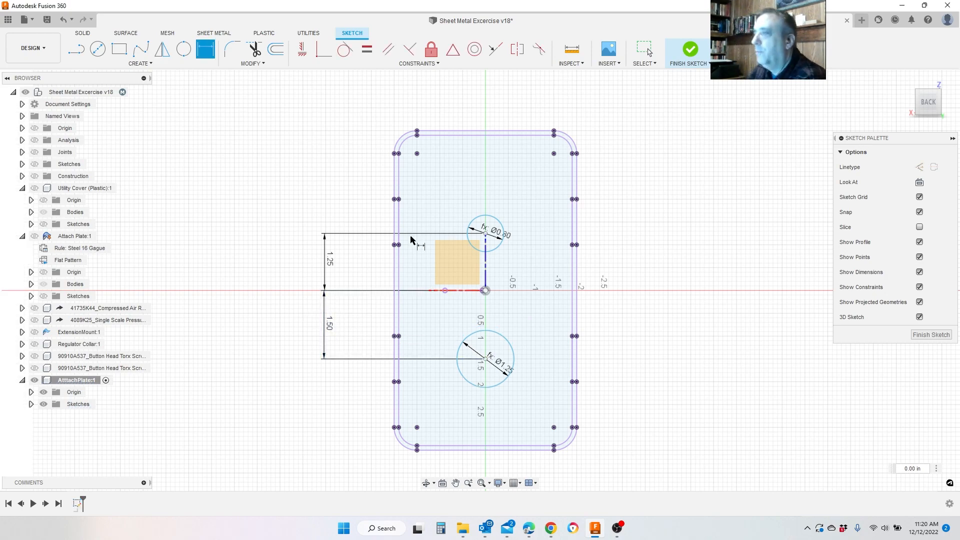
{"action": "key", "text": "Escape"}
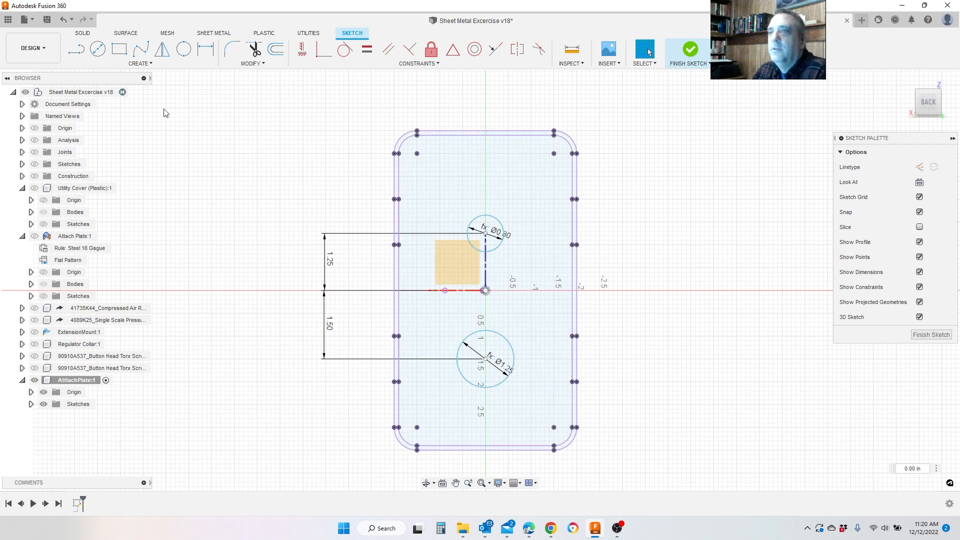
Draw a vertical construction line between the midpoints of the inner outline's upper and lower edges
{"action": "left_click", "coordinate": [76, 49]}
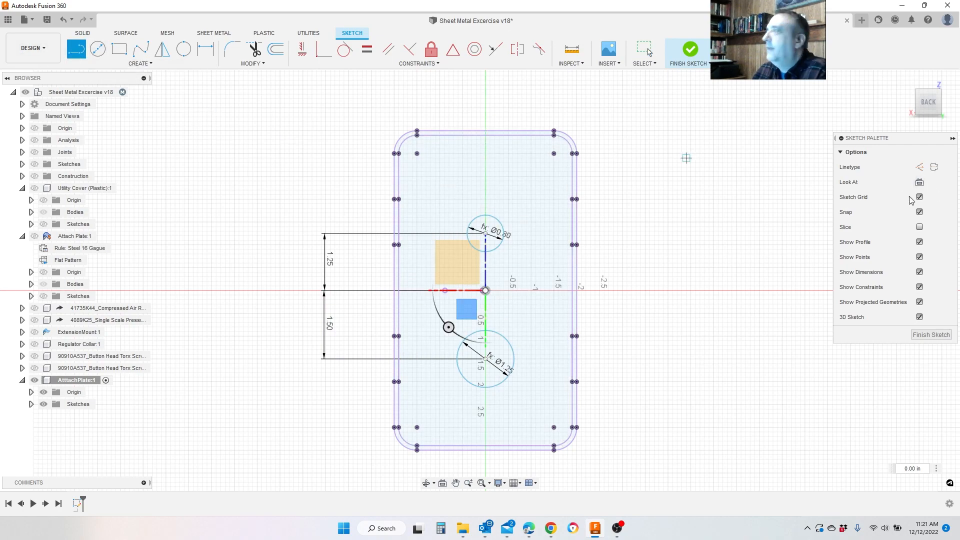
{"action": "left_click", "coordinate": [919, 167]}
{"action": "left_click", "coordinate": [485, 135]}
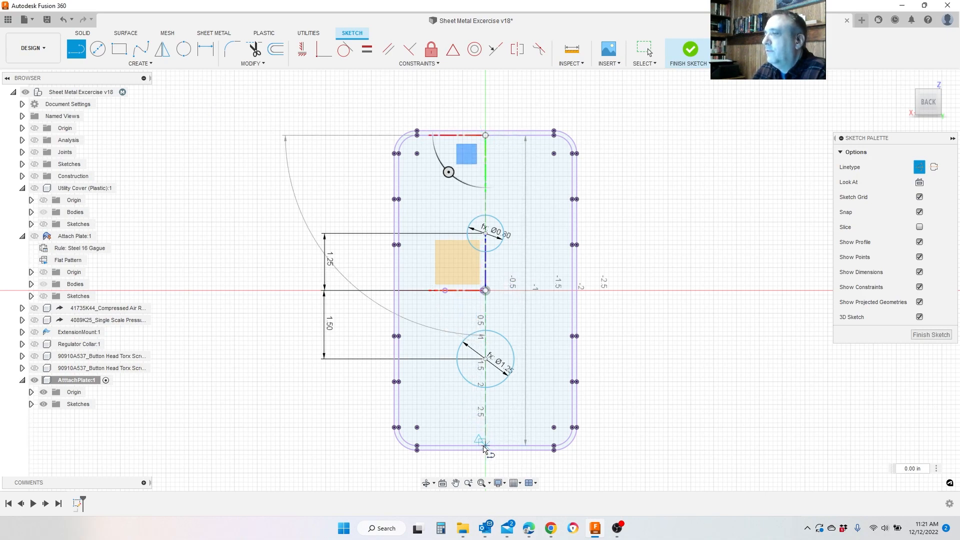
{"action": "left_click", "coordinate": [485, 445]}
{"action": "key", "text": "Escape"}
Apply Collinear constraints to align the upper circle's centre with the construction line's endpoints, and the lower circle's centre with its lower endpoint and the origin
{"action": "left_click", "coordinate": [495, 49]}
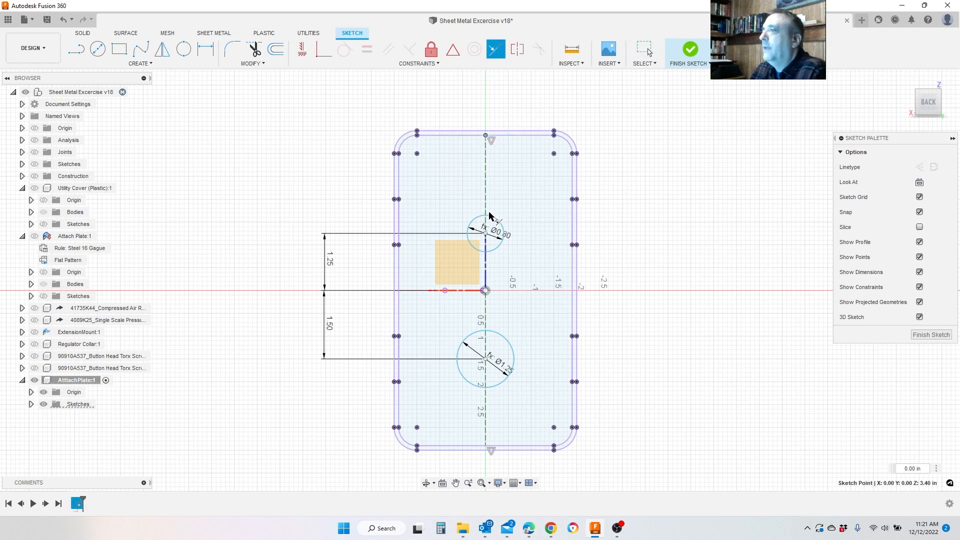
{"action": "left_click", "coordinate": [485, 233]}
{"action": "left_click", "coordinate": [487, 449]}
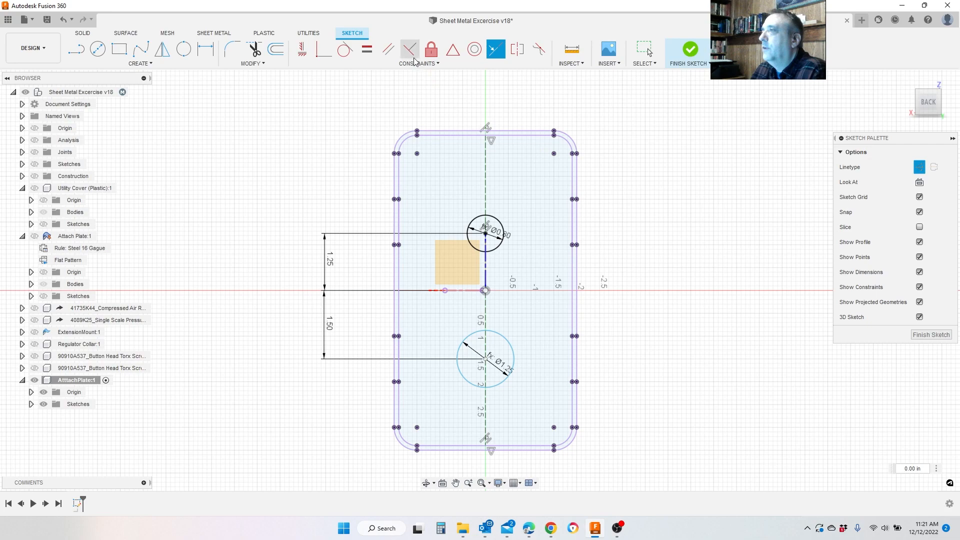
{"action": "scroll", "coordinate": [484, 446], "scroll_direction": "up", "scroll_amount": 5}
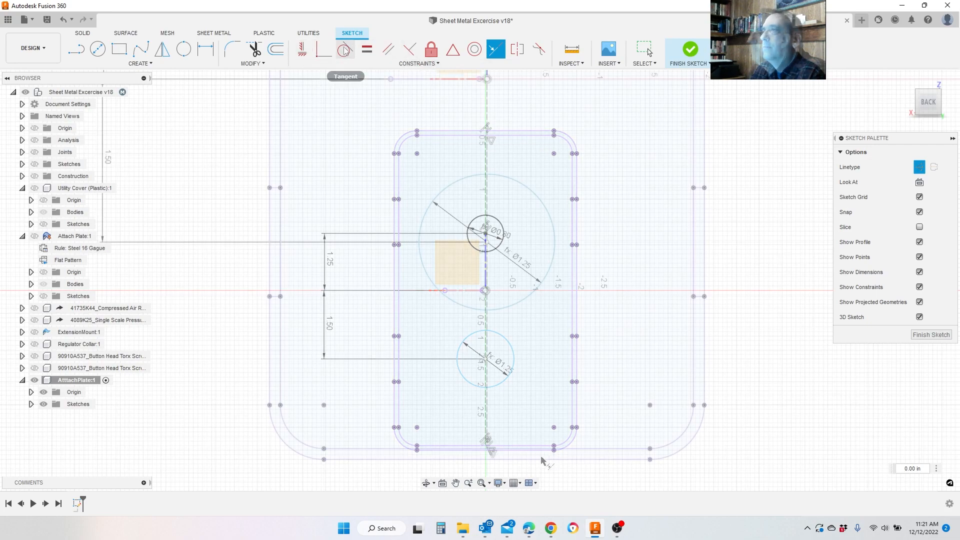
{"action": "left_click", "coordinate": [487, 448]}
{"action": "left_click", "coordinate": [487, 242]}
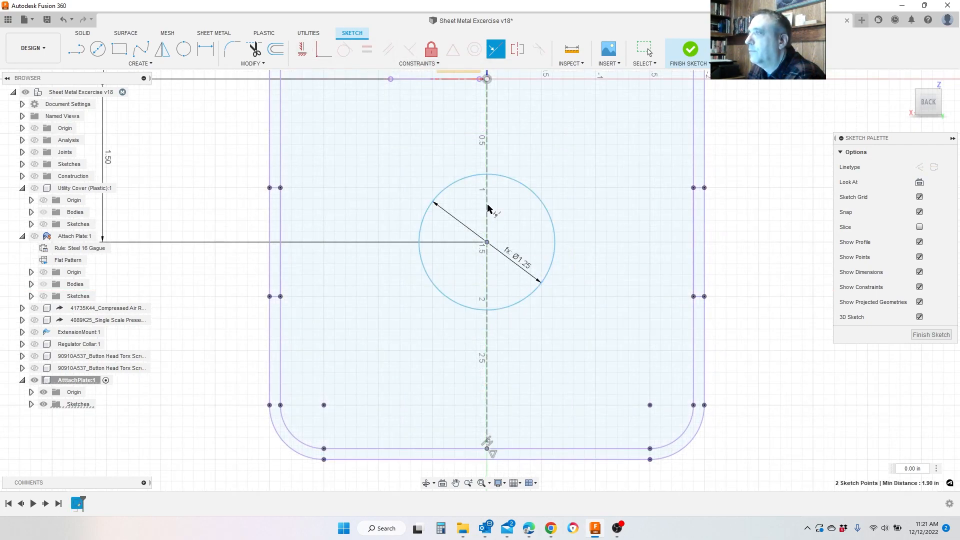
{"action": "left_click", "coordinate": [488, 76]}
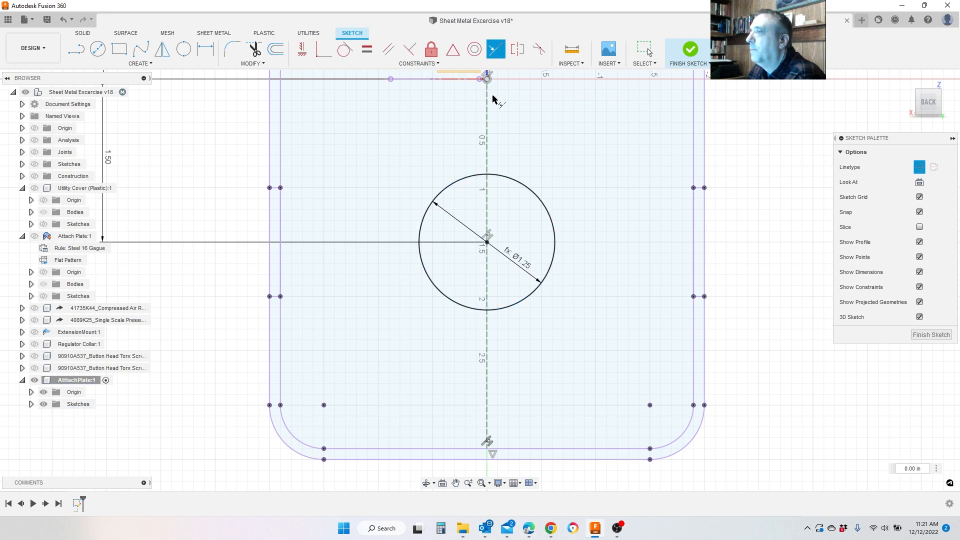
{"action": "scroll", "coordinate": [554, 246], "scroll_direction": "down", "scroll_amount": 5}
{"action": "scroll", "coordinate": [642, 96], "scroll_direction": "up", "scroll_amount": 2}
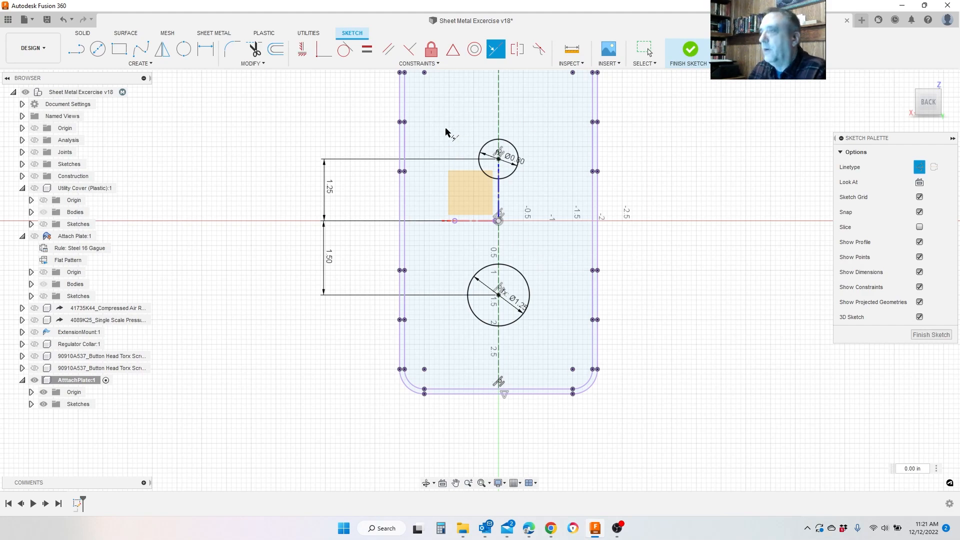
{"action": "left_click", "coordinate": [97, 49]}
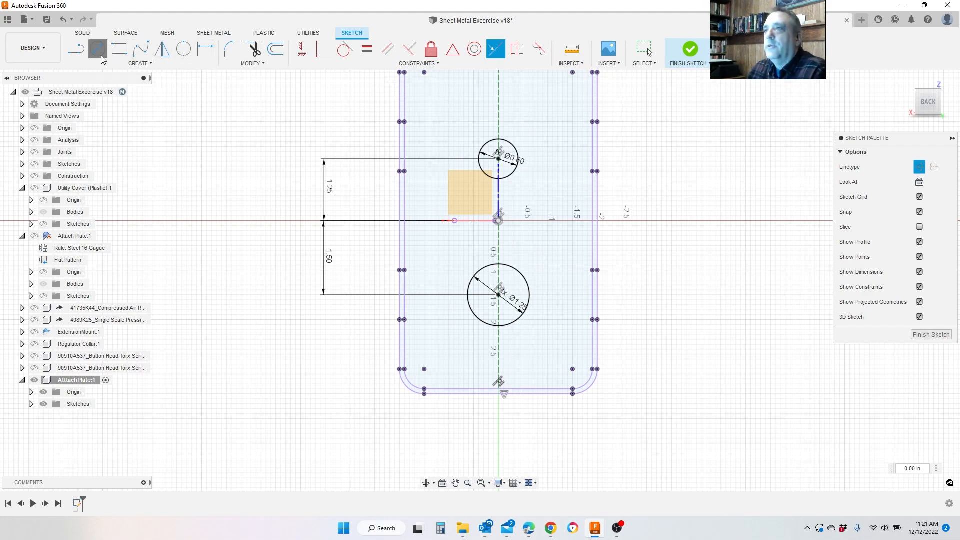
{"action": "left_click", "coordinate": [499, 220]}
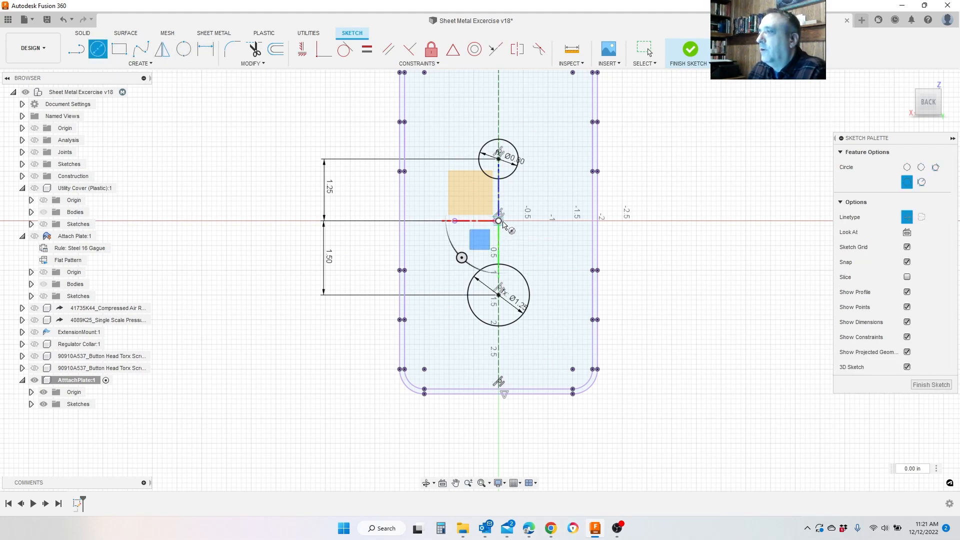
{"action": "left_click", "coordinate": [538, 221]}
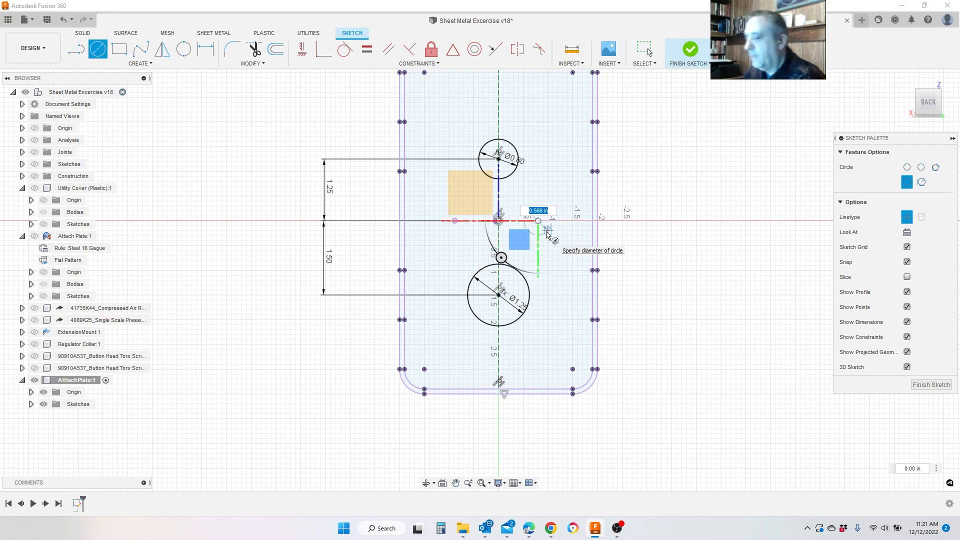
{"action": "key", "text": "Escape"}
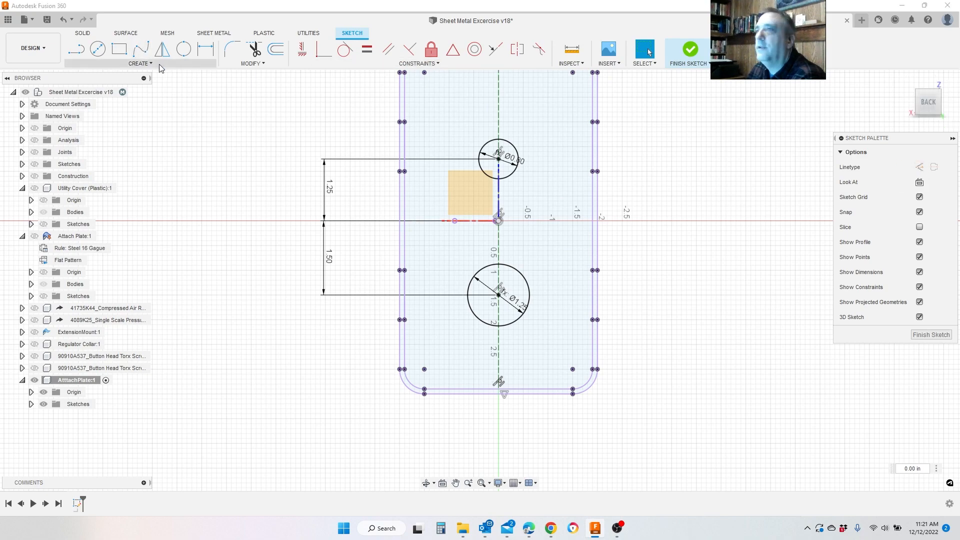
Draw a hardware hole circle on the horizontal axis right of the origin, driving its diameter with HWDiam+Tol32
{"action": "left_click", "coordinate": [97, 49]}
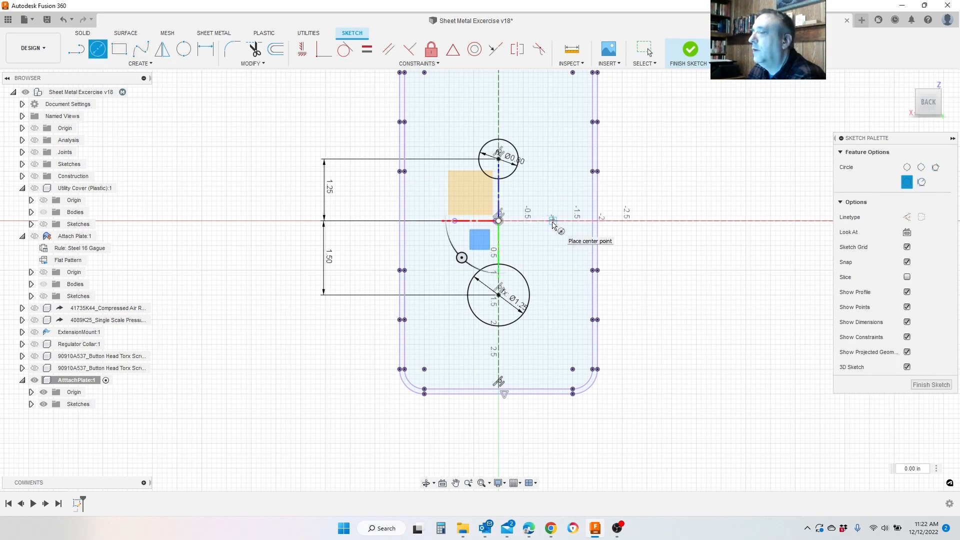
{"action": "left_click", "coordinate": [552, 221]}
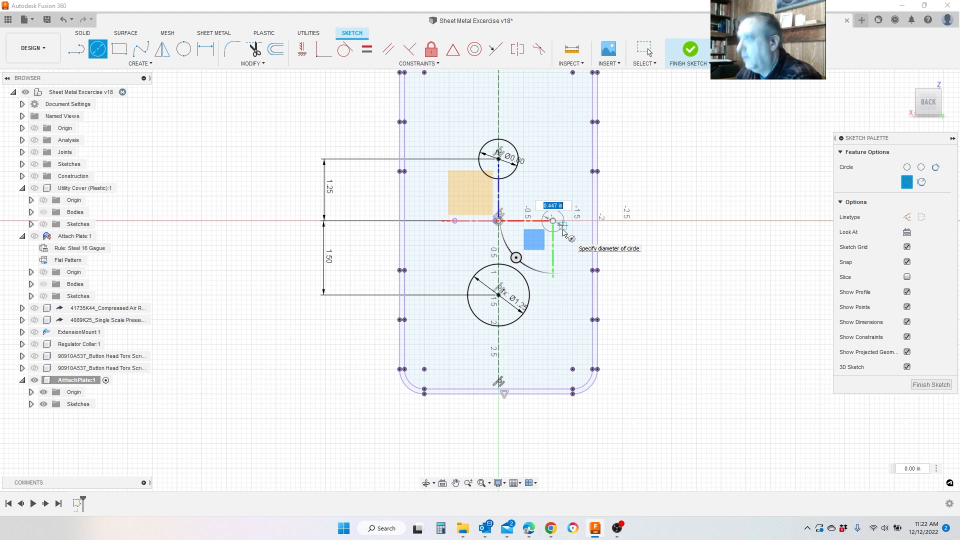
{"action": "type", "text": "HW"}
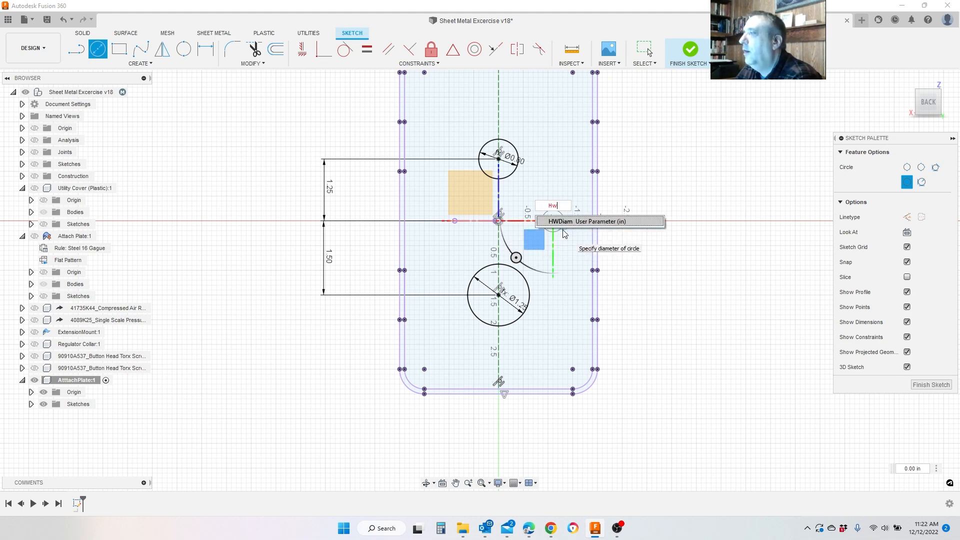
{"action": "left_click", "coordinate": [569, 225]}
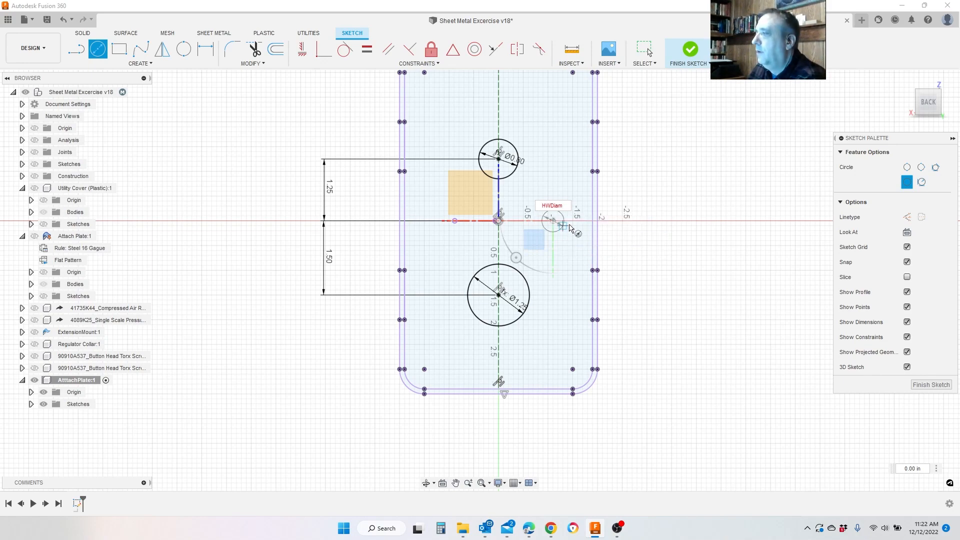
{"action": "type", "text": "+1"}
{"action": "key", "text": "BackSpace"}
{"action": "type", "text": "To"}
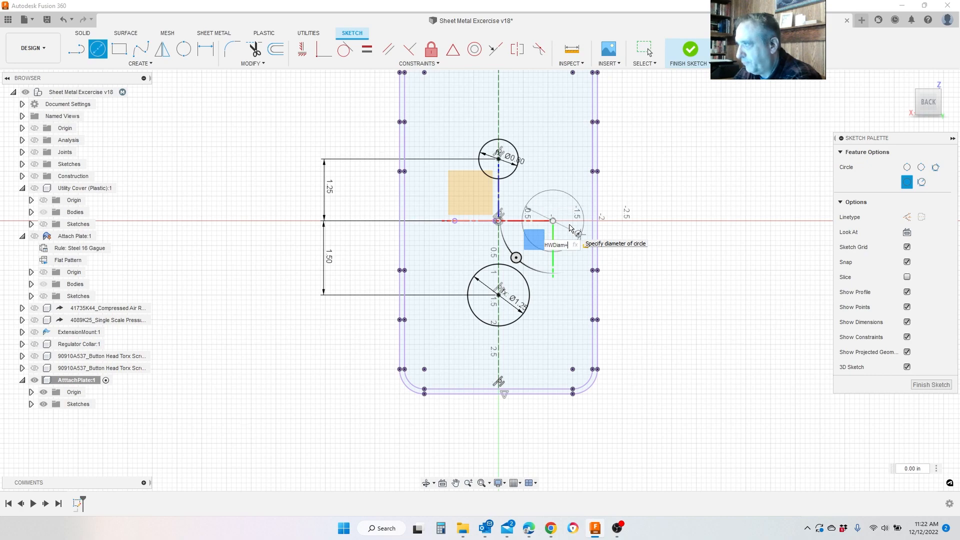
{"action": "type", "text": "l32"}
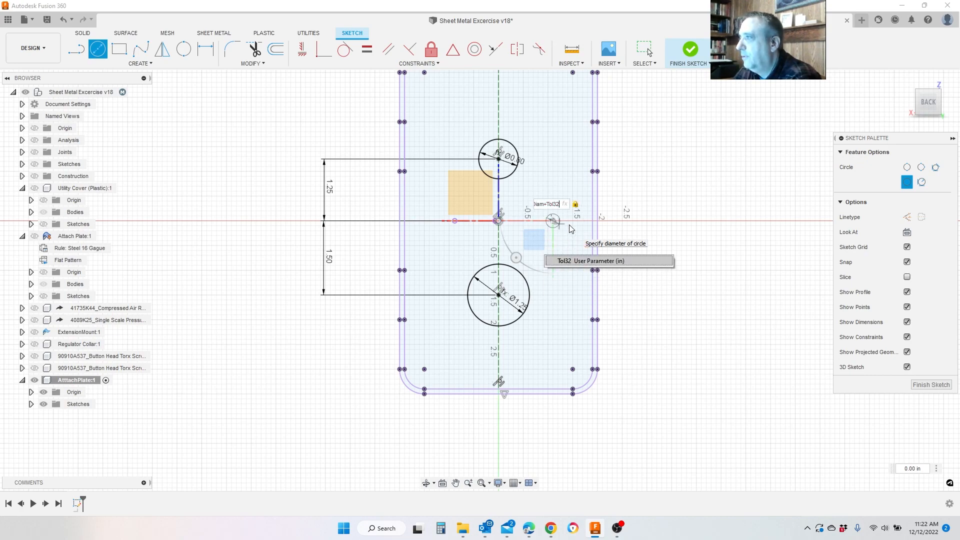
{"action": "key", "text": "Return"}
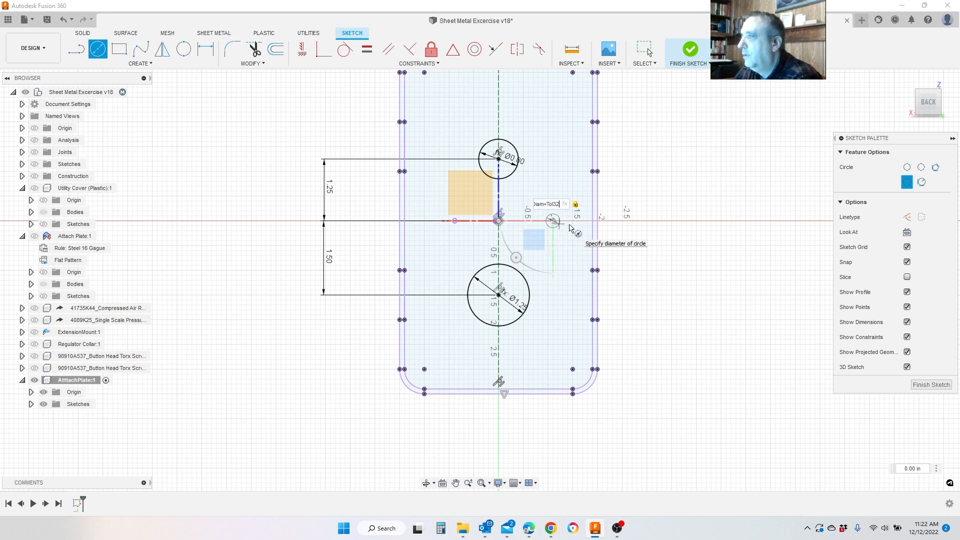
{"action": "key", "text": "Return"}
{"action": "key", "text": "Escape"}
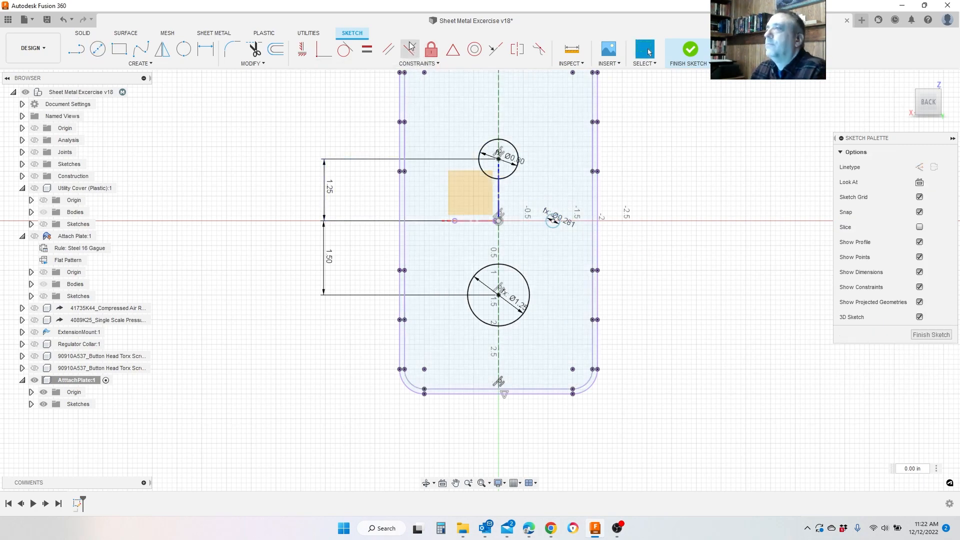
Dimension the hardware circle's centre 1.0 in horizontally from the origin
{"action": "left_click", "coordinate": [205, 58]}
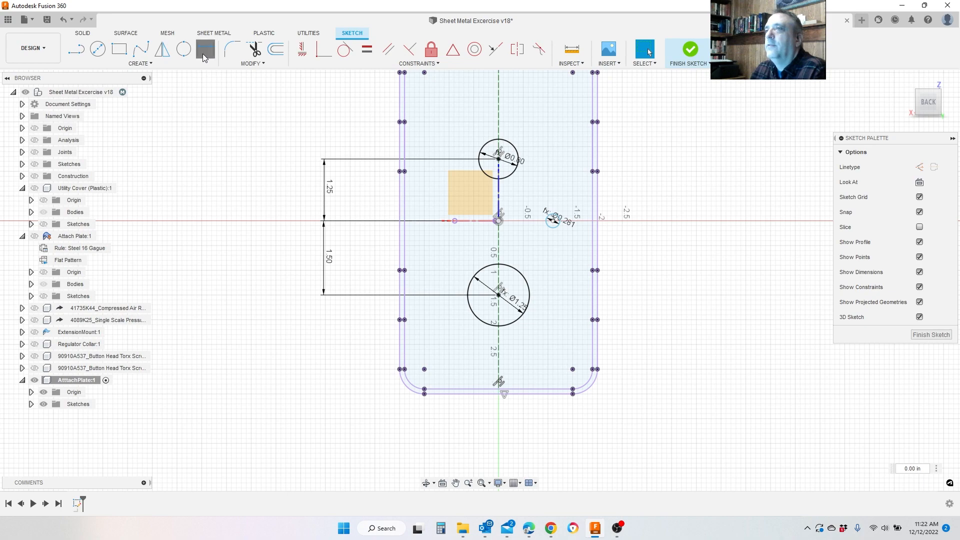
{"action": "left_click", "coordinate": [553, 219]}
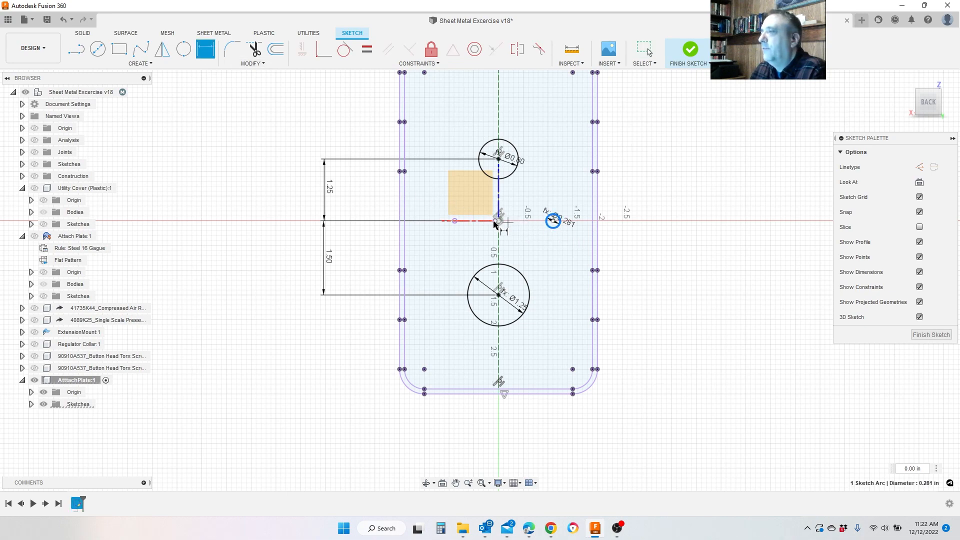
{"action": "left_click", "coordinate": [498, 221]}
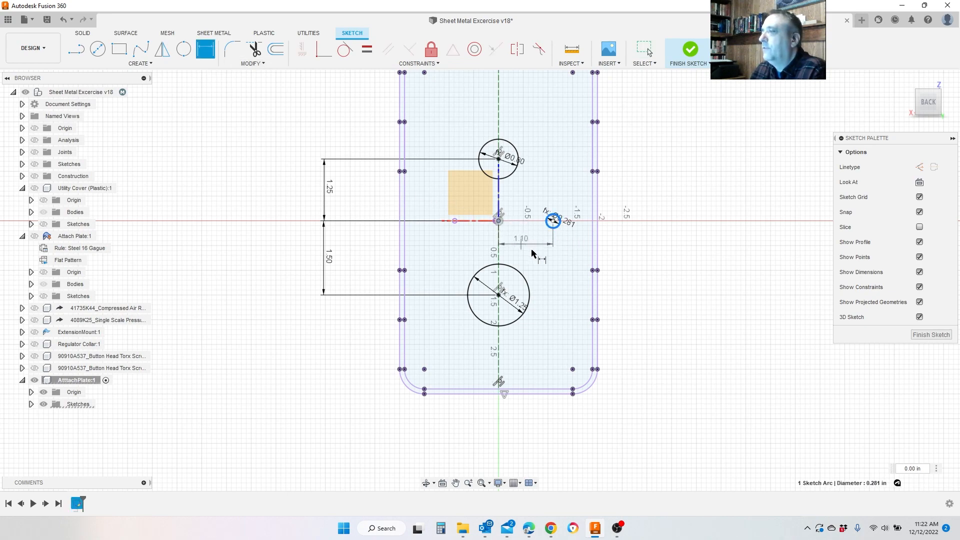
{"action": "left_click", "coordinate": [646, 243]}
{"action": "type", "text": "1.0"}
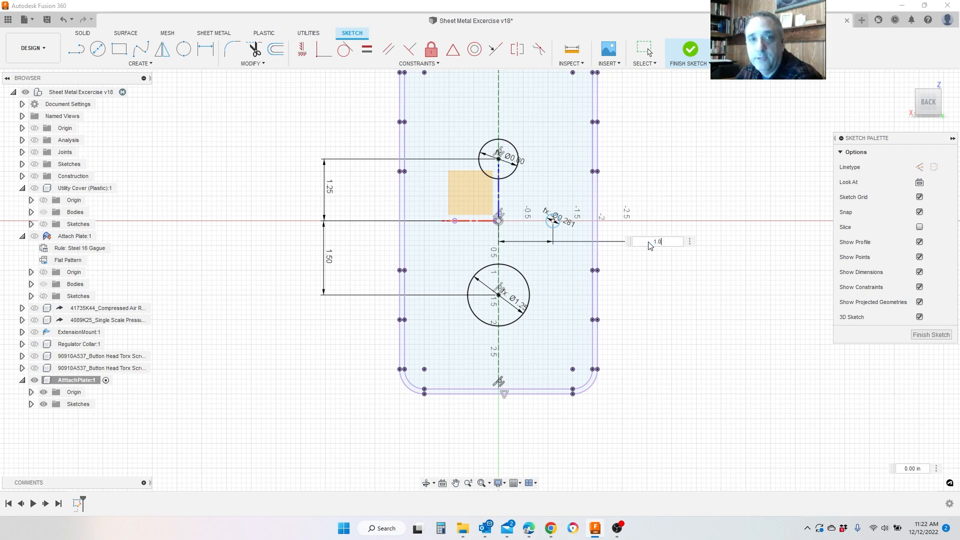
{"action": "key", "text": "Return"}
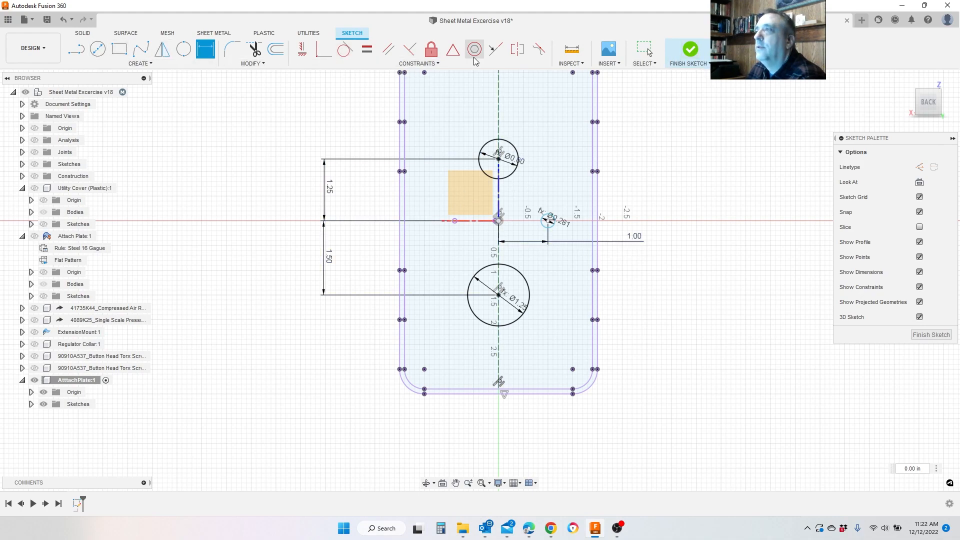
Draw a horizontal construction line between the midpoints of the inner outline's two side edges
{"action": "left_click", "coordinate": [76, 49]}
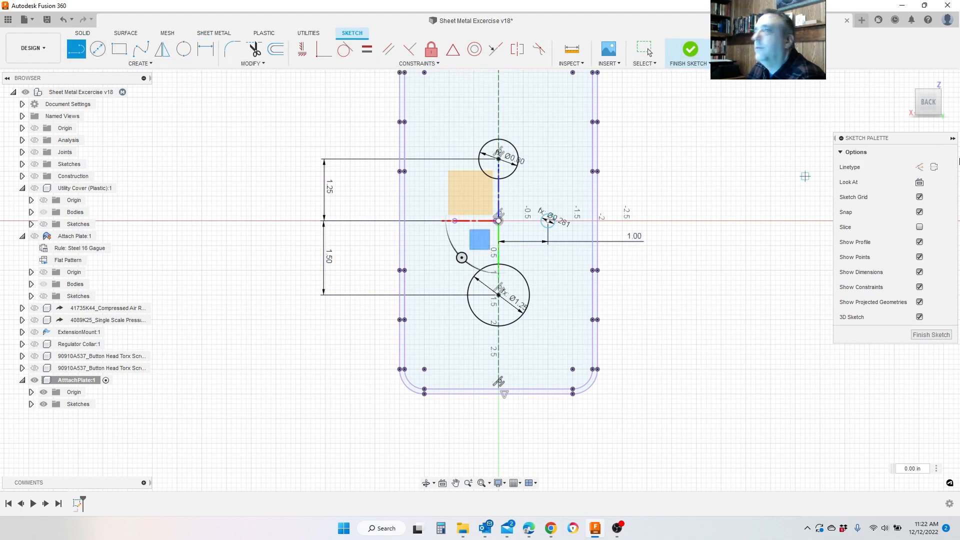
{"action": "left_click", "coordinate": [919, 167]}
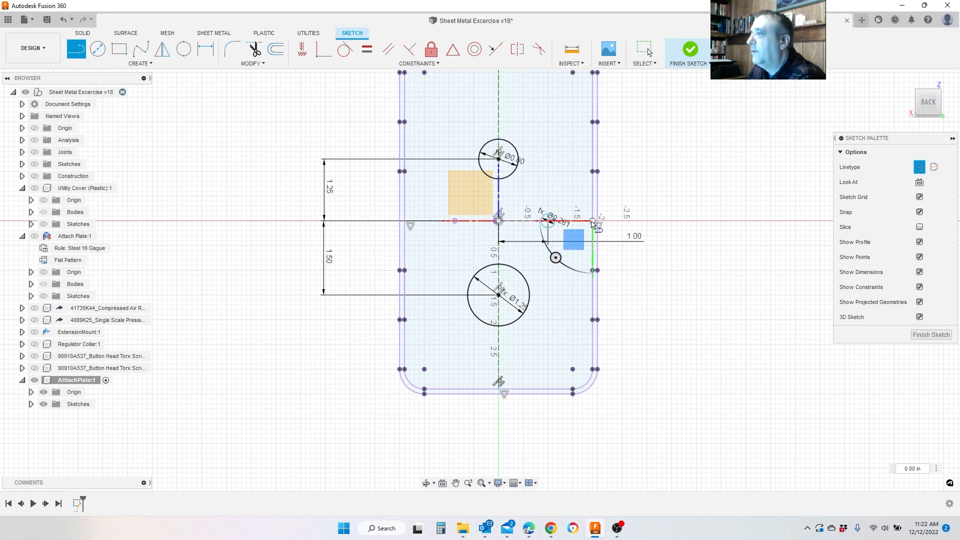
{"action": "key", "text": "Escape"}
Apply a Collinear constraint to align the hardware circle's centre with the horizontal construction line's right endpoint
{"action": "left_click", "coordinate": [496, 49]}
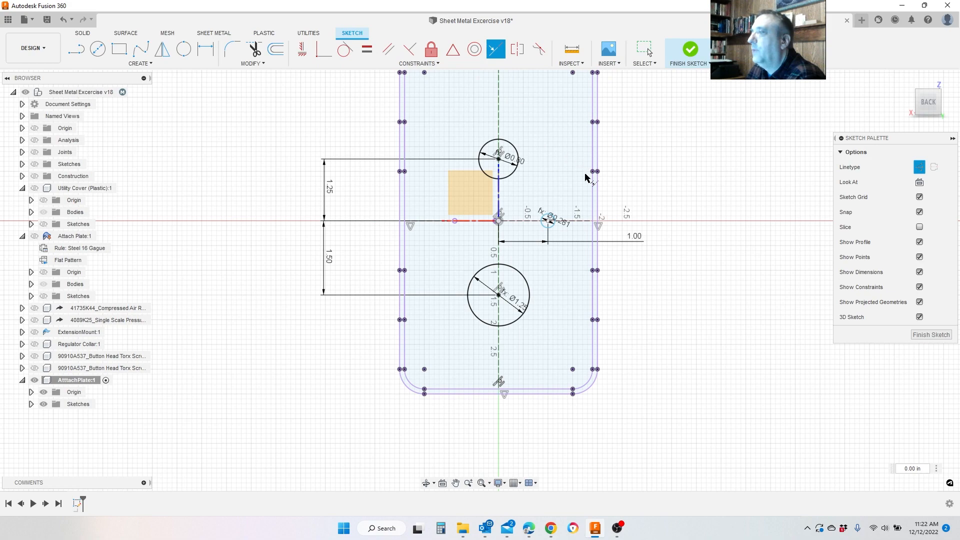
{"action": "left_click", "coordinate": [593, 221]}
{"action": "left_click", "coordinate": [548, 220]}
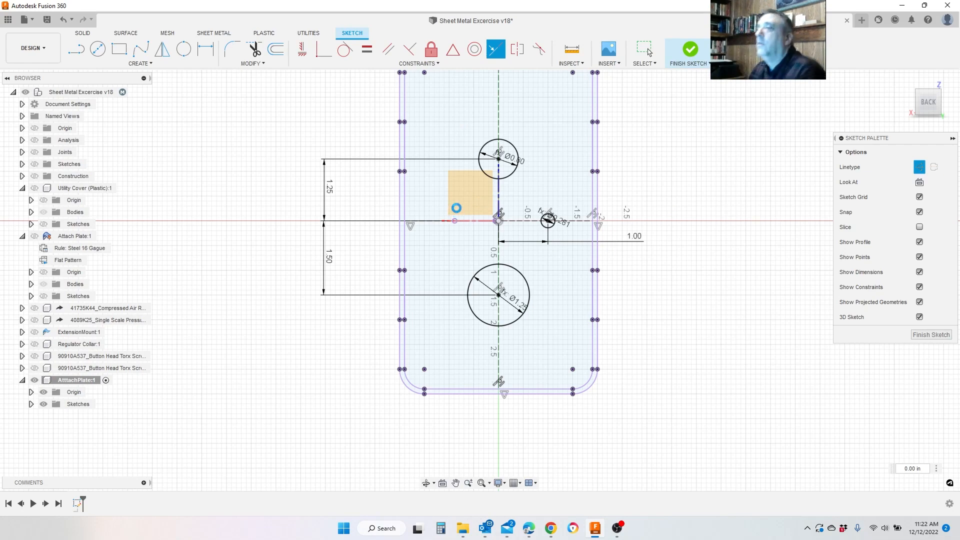
{"action": "key", "text": "Escape"}
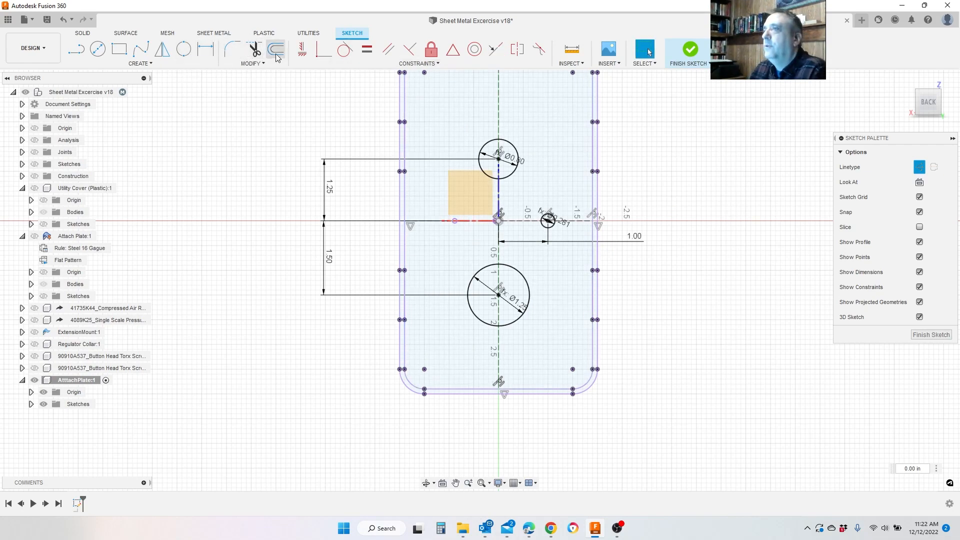
Mirror the hardware circle across the vertical construction line
{"action": "left_click", "coordinate": [162, 52]}
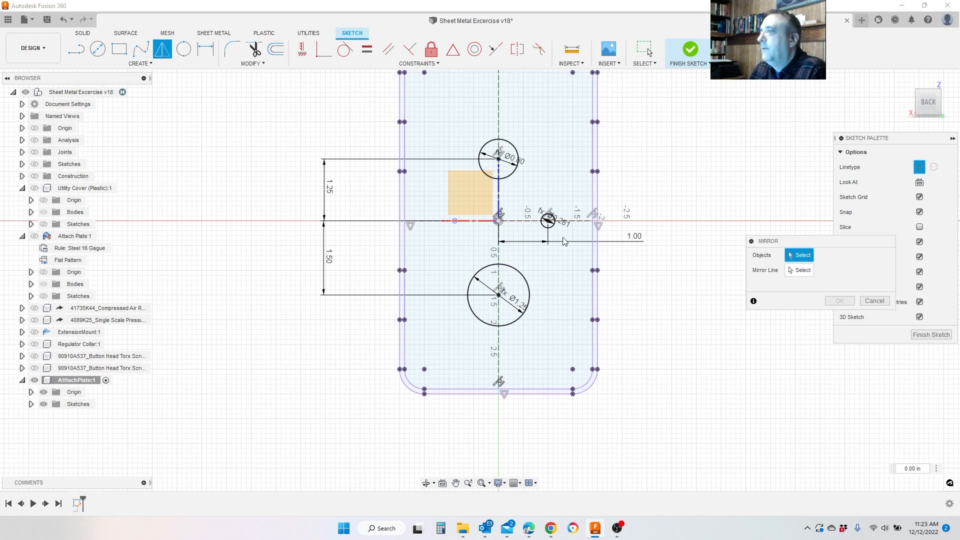
{"action": "left_click", "coordinate": [552, 224]}
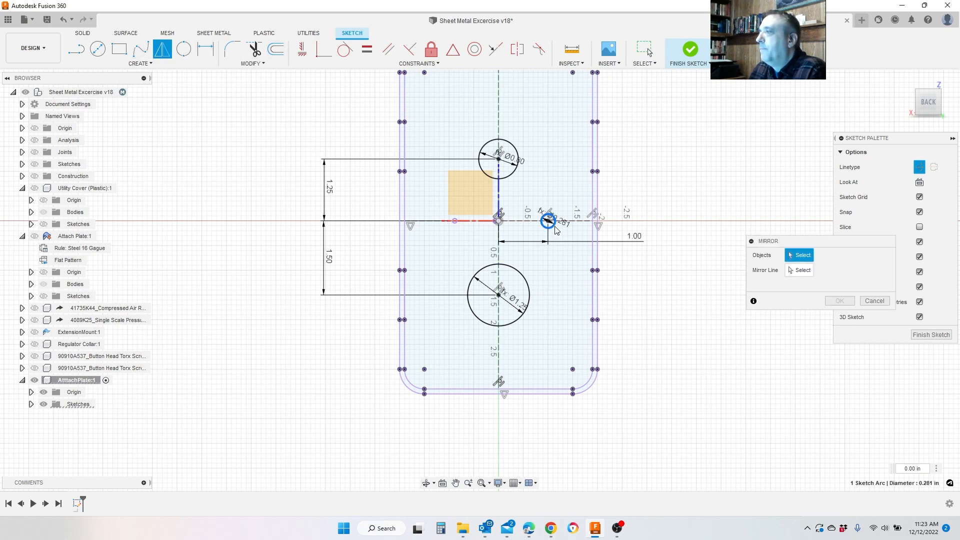
{"action": "left_click", "coordinate": [499, 116]}
{"action": "left_click", "coordinate": [840, 300]}
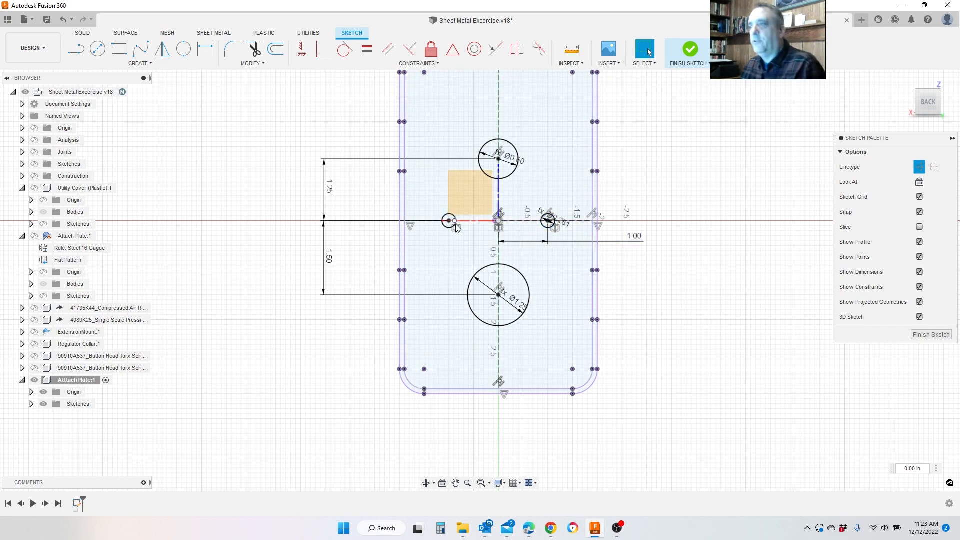
Save the design as a new version
{"action": "scroll", "coordinate": [431, 254], "scroll_direction": "down", "scroll_amount": 2}
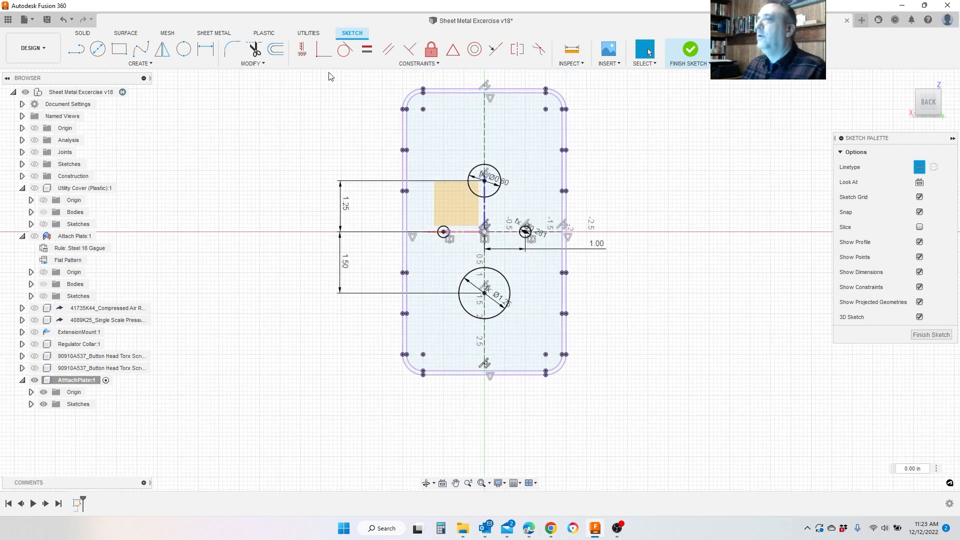
{"action": "key", "text": "ctrl+s"}
{"action": "left_click", "coordinate": [487, 280]}
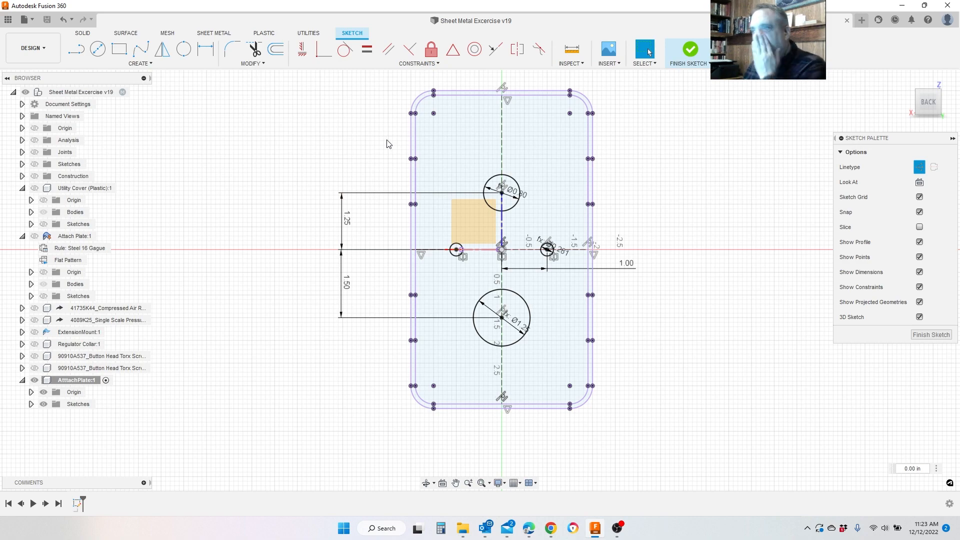
Measure the length of the short line closing the upper end of the narrow rectangle on the outline's upper left side
{"action": "scroll", "coordinate": [410, 166], "scroll_direction": "up", "scroll_amount": 8}
{"action": "scroll", "coordinate": [431, 403], "scroll_direction": "down", "scroll_amount": 4}
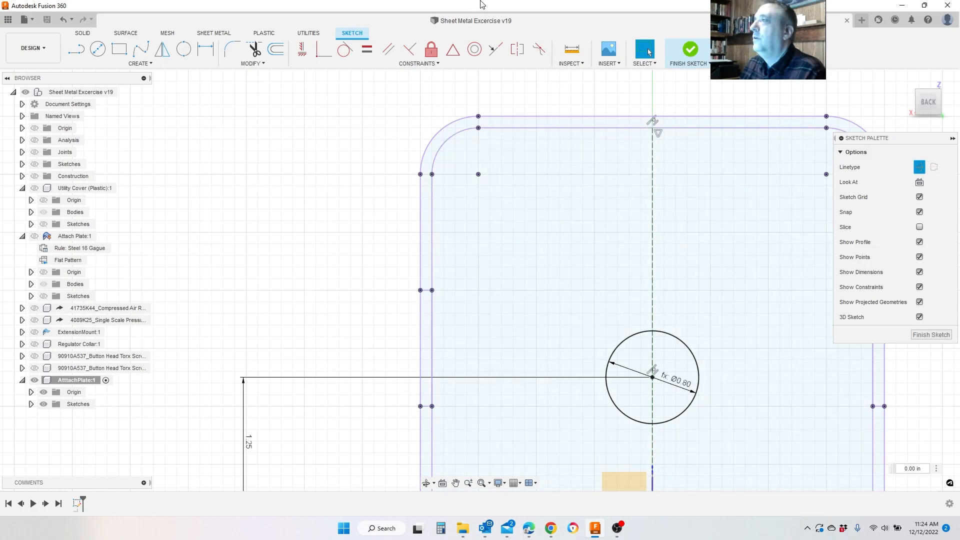
{"action": "left_click", "coordinate": [576, 50]}
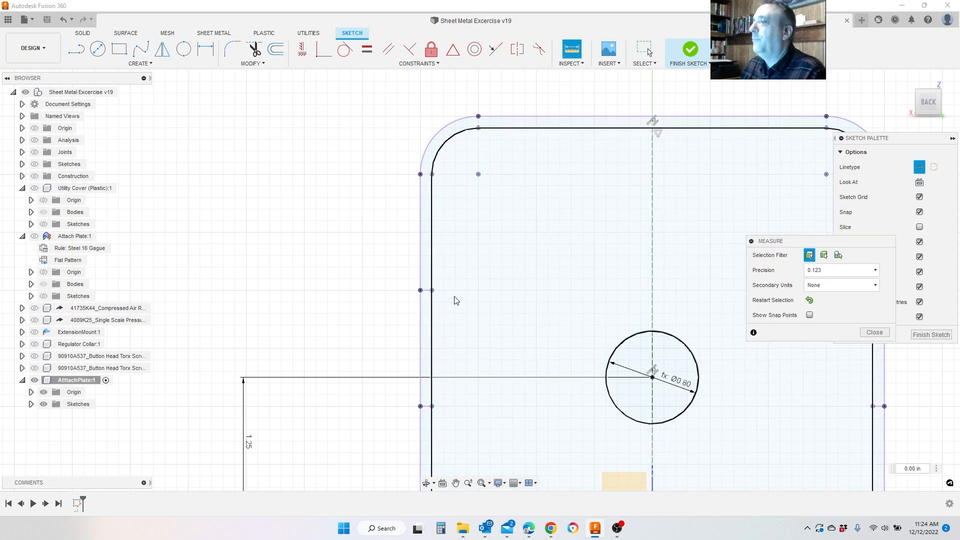
{"action": "left_click", "coordinate": [427, 291]}
{"action": "scroll", "coordinate": [424, 296], "scroll_direction": "up", "scroll_amount": 2}
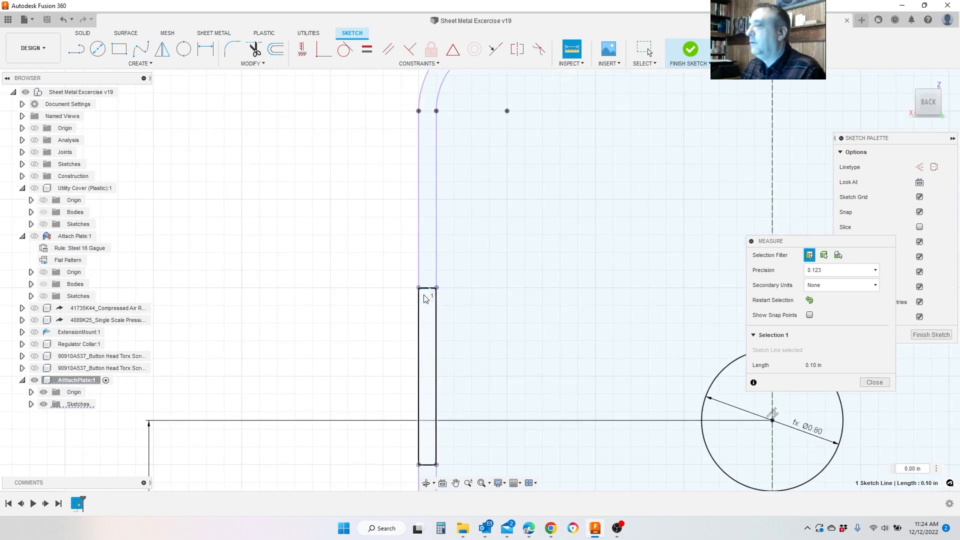
{"action": "scroll", "coordinate": [424, 298], "scroll_direction": "down", "scroll_amount": 1}
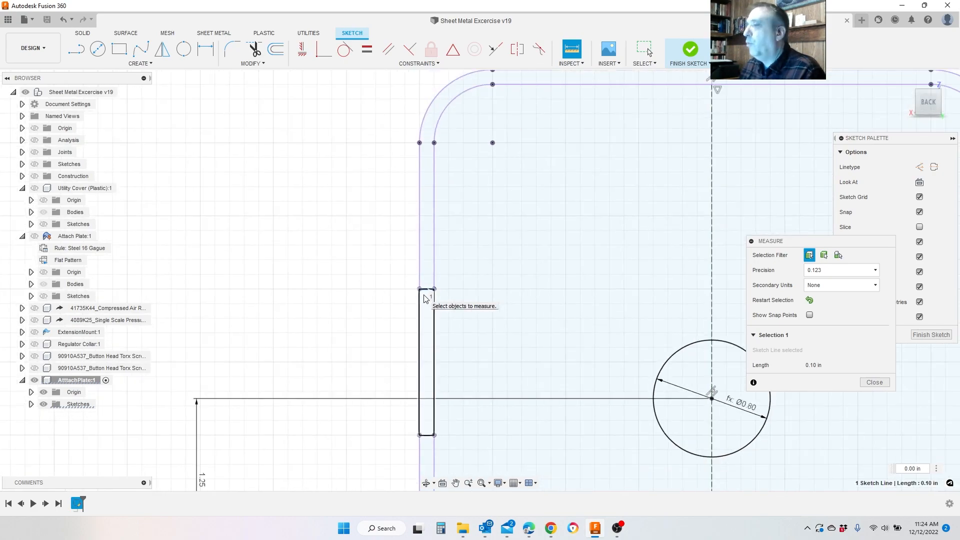
{"action": "left_click", "coordinate": [881, 382]}
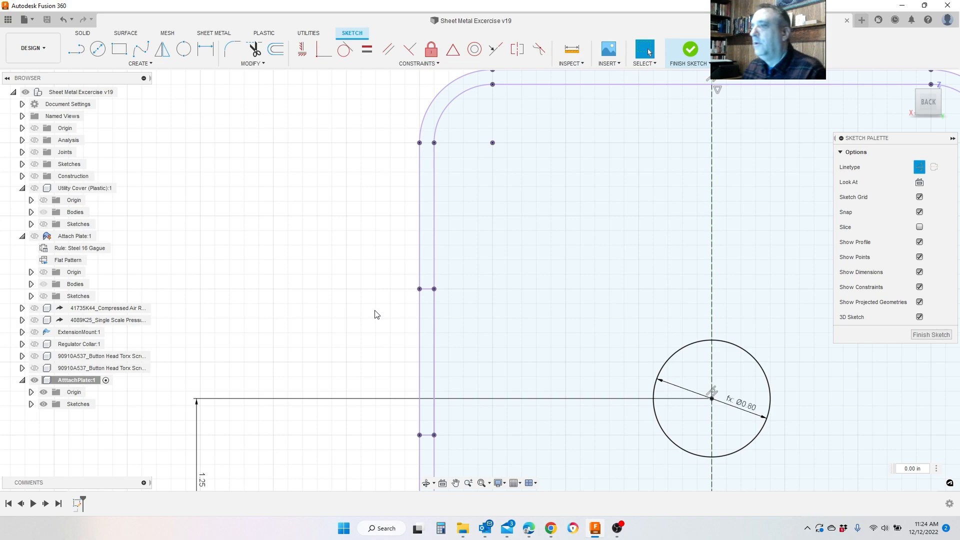
Offset the narrow rectangle on the outline's upper left side outward by .04+Tol64 as construction geometry
{"action": "left_click", "coordinate": [426, 314]}
{"action": "key", "text": "o"}
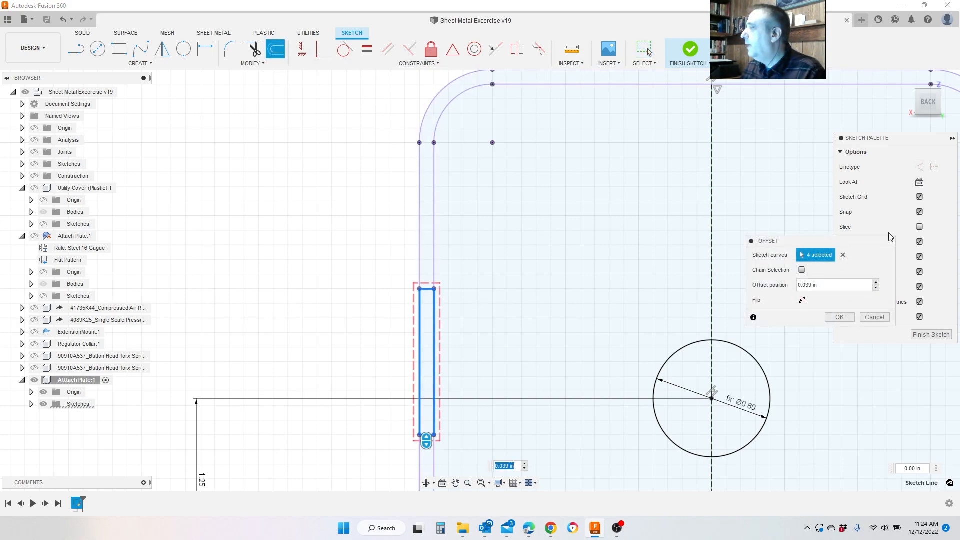
{"action": "left_click_drag", "start_coordinate": [830, 287], "coordinate": [731, 281]}
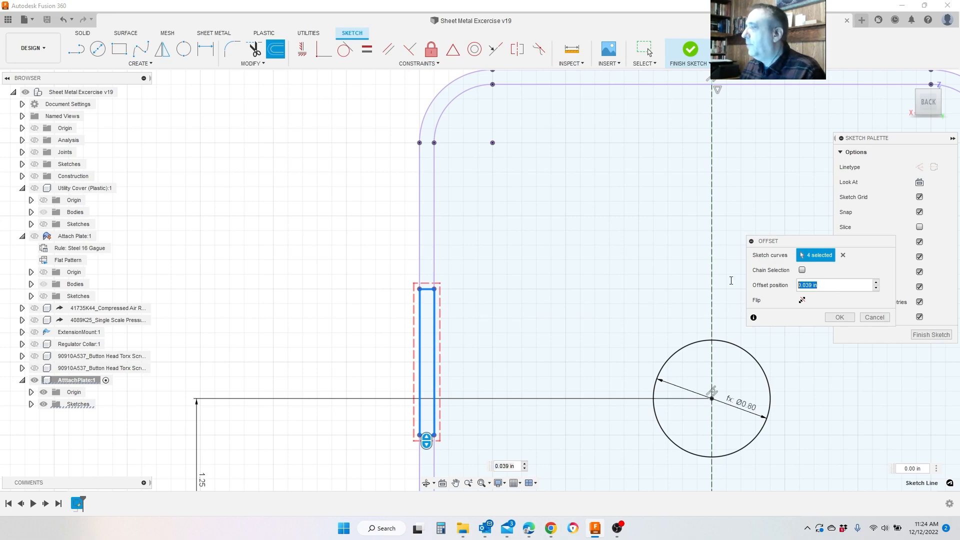
{"action": "key", "text": "BackSpace"}
{"action": "type", "text": ".04"}
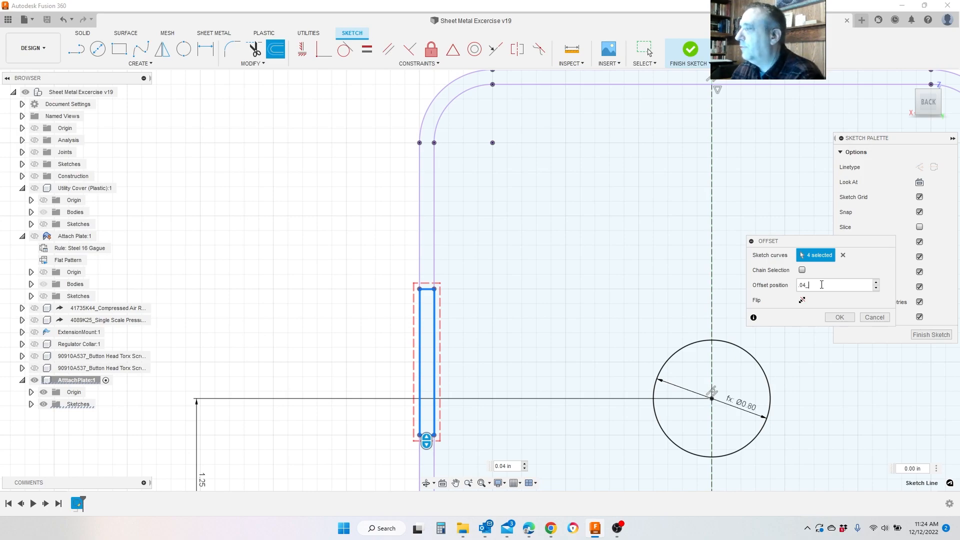
{"action": "type", "text": "+Tol"}
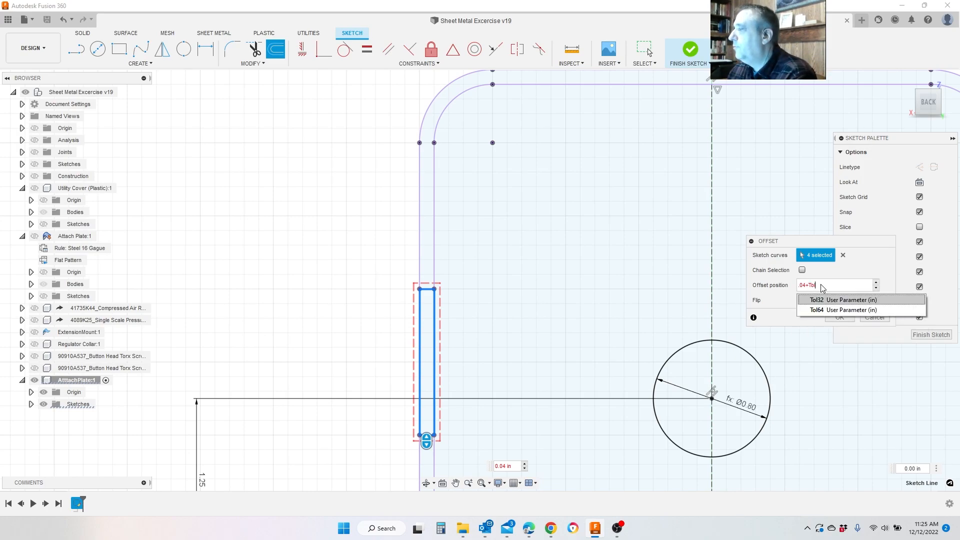
{"action": "type", "text": "64"}
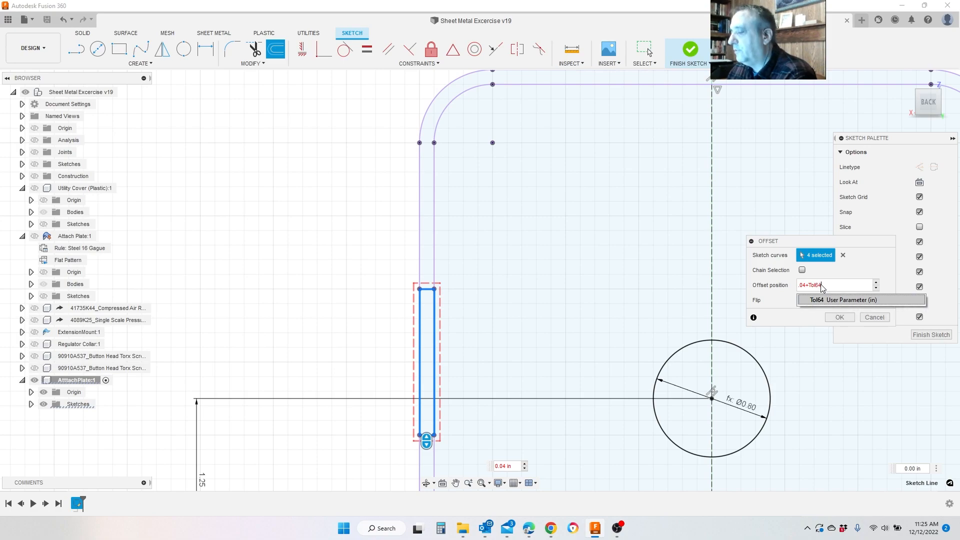
{"action": "key", "text": "Return"}
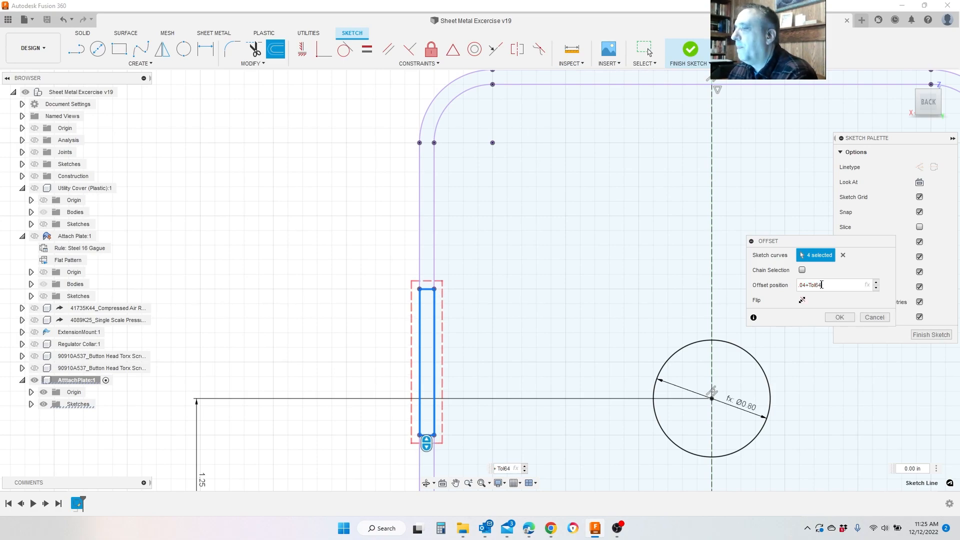
{"action": "key", "text": "Return"}
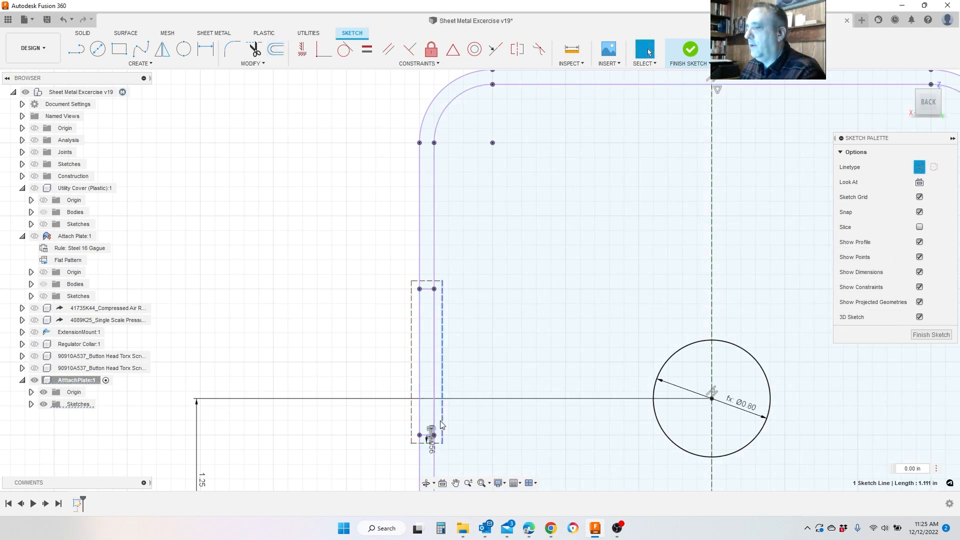
Convert the offset rectangle around the narrow tab on the outline's upper left side from construction to normal lines
{"action": "double_click", "coordinate": [424, 281]}
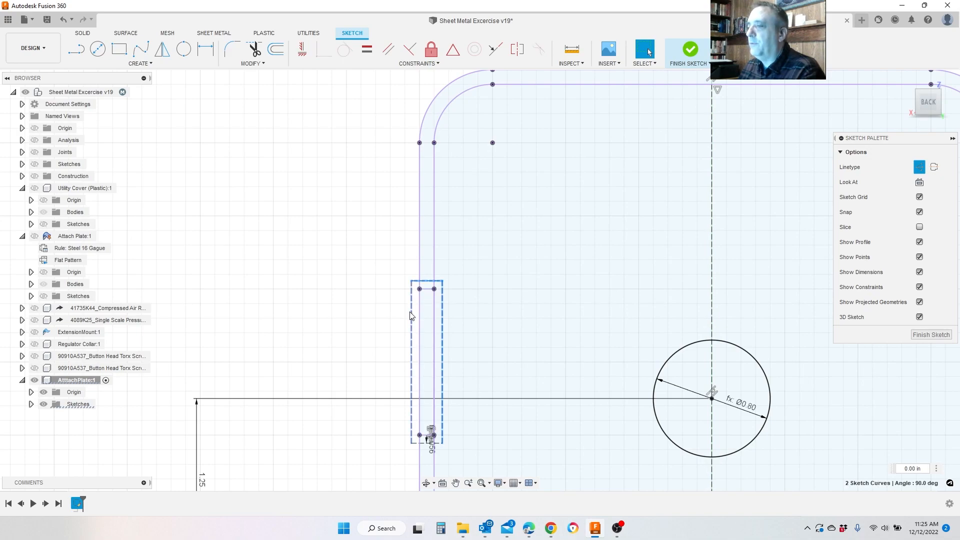
{"action": "left_click", "coordinate": [426, 443], "text": "shift"}
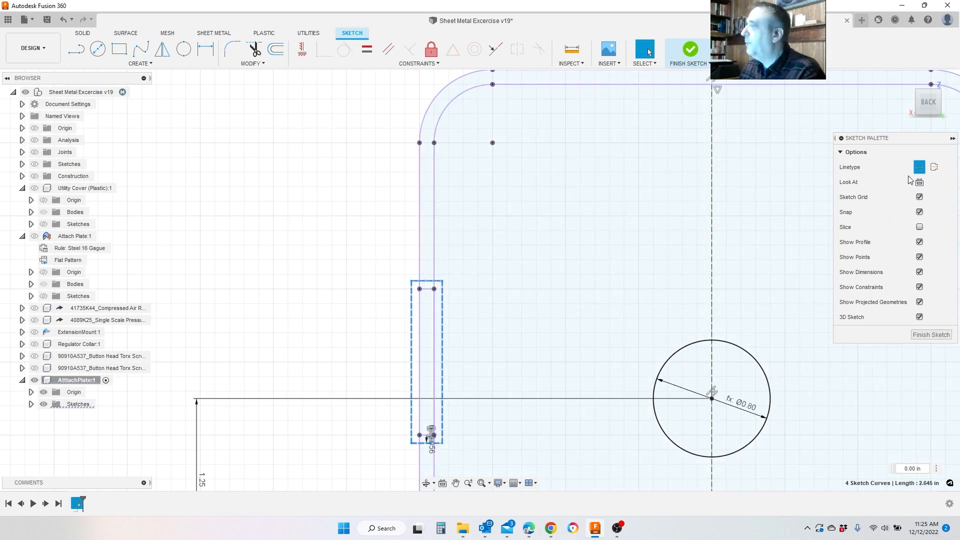
{"action": "left_click", "coordinate": [921, 169]}
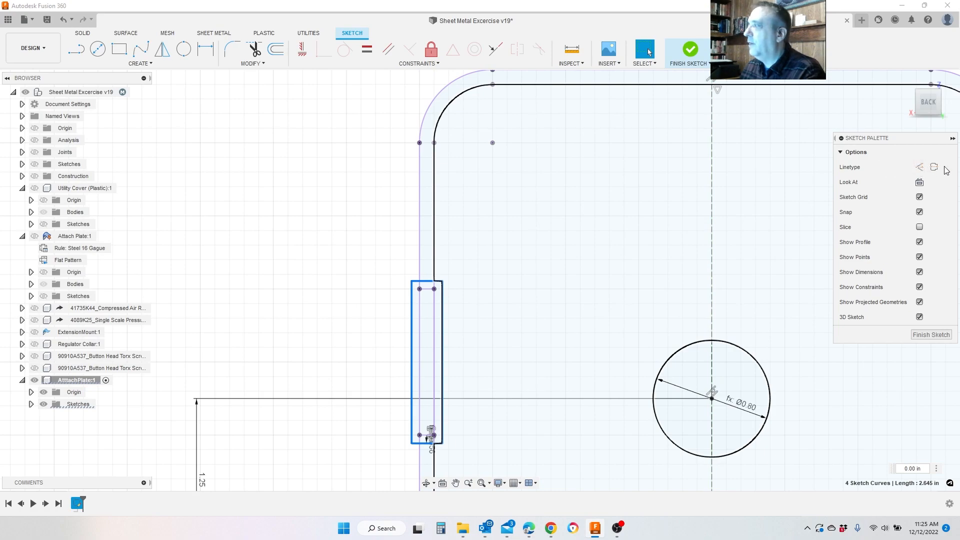
Mirror the four-line clearance rectangle across the vertical construction line to the outline's right side
{"action": "scroll", "coordinate": [182, 229], "scroll_direction": "down", "scroll_amount": 3}
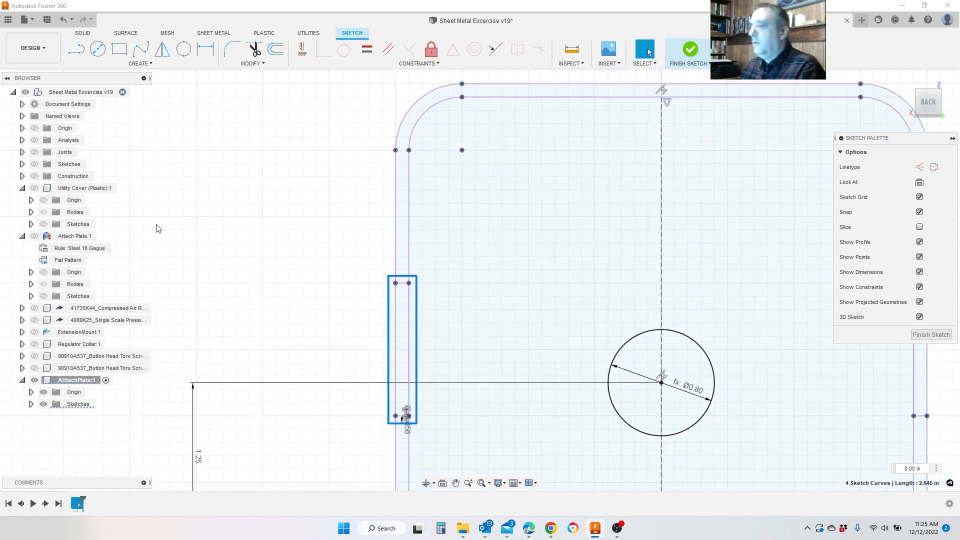
{"action": "scroll", "coordinate": [404, 255], "scroll_direction": "down", "scroll_amount": 4}
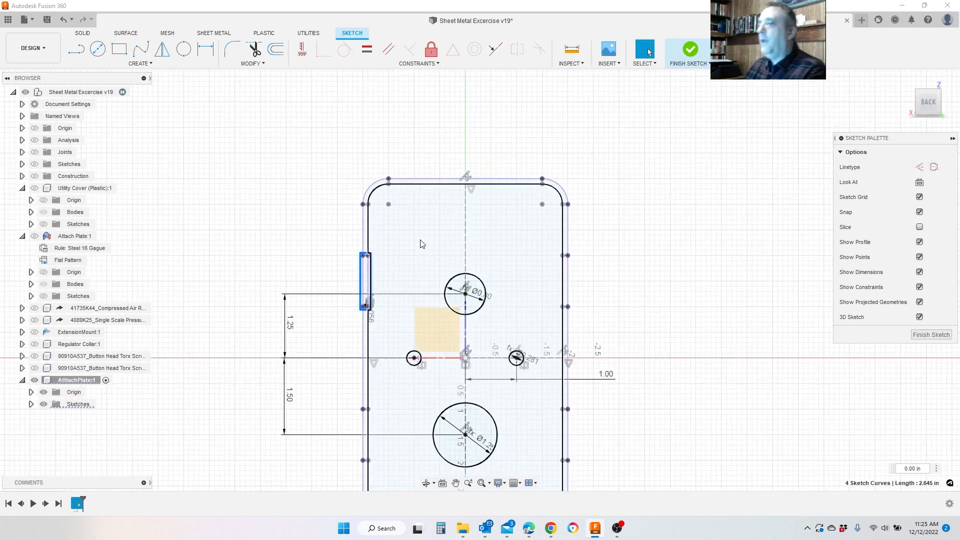
{"action": "scroll", "coordinate": [395, 416], "scroll_direction": "up", "scroll_amount": 1}
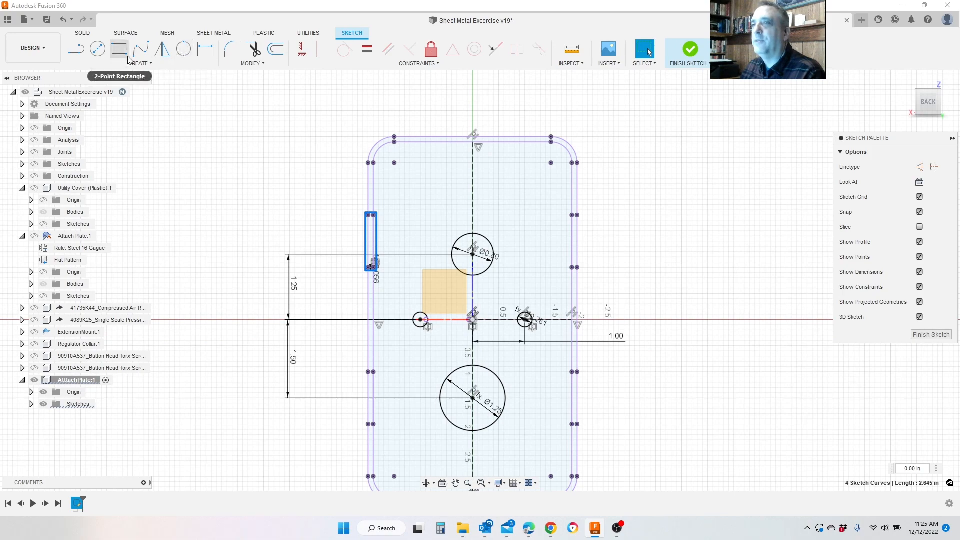
{"action": "left_click", "coordinate": [162, 49]}
{"action": "scroll", "coordinate": [406, 231], "scroll_direction": "up", "scroll_amount": 5}
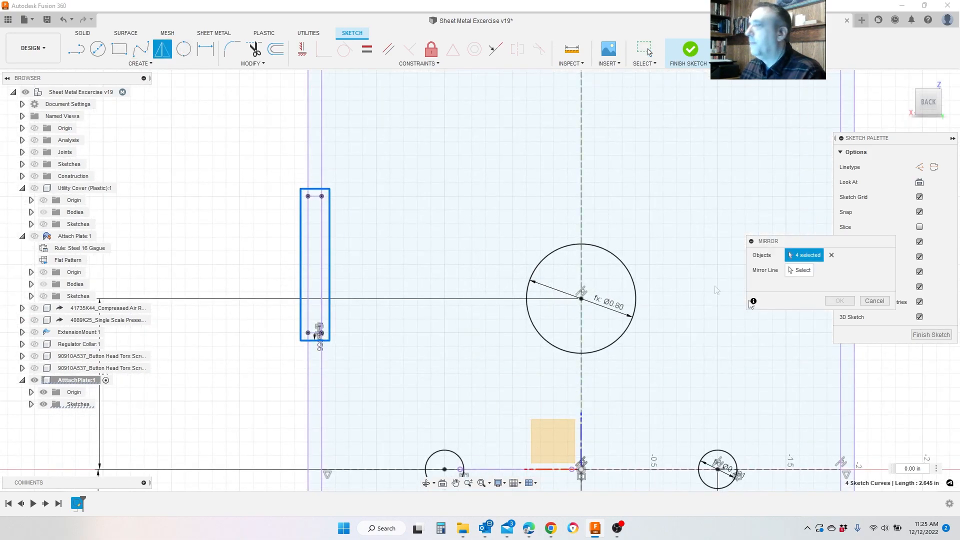
{"action": "left_click", "coordinate": [800, 270]}
{"action": "left_click", "coordinate": [581, 223]}
{"action": "scroll", "coordinate": [435, 203], "scroll_direction": "down", "scroll_amount": 5}
{"action": "left_click", "coordinate": [840, 301]}
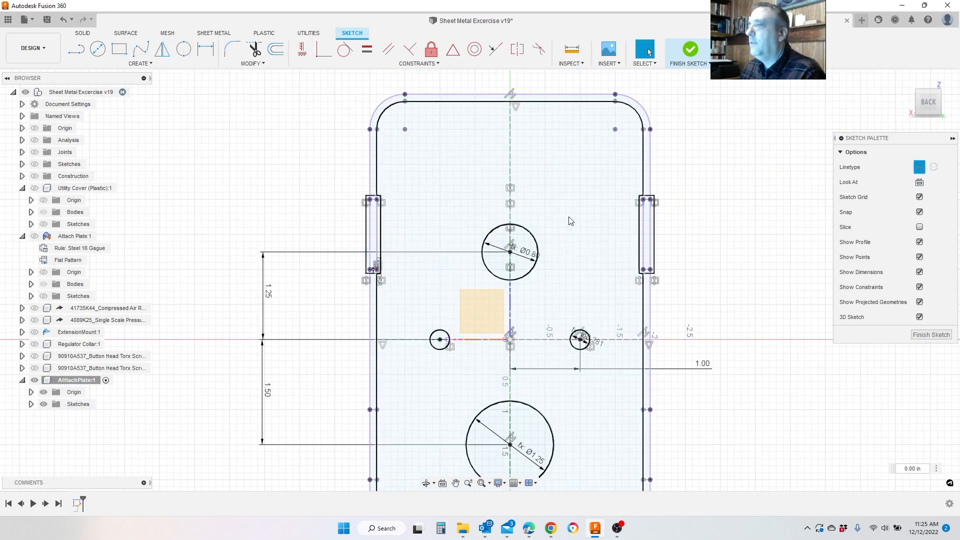
Mirror both upper clearance rectangles across the horizontal construction line to create the lower pair
{"action": "left_click", "coordinate": [162, 49]}
{"action": "scroll", "coordinate": [435, 149], "scroll_direction": "up", "scroll_amount": 5}
{"action": "left_click", "coordinate": [300, 290]}
{"action": "left_click", "coordinate": [314, 241]}
{"action": "left_click", "coordinate": [329, 285]}
{"action": "left_click", "coordinate": [316, 394]}
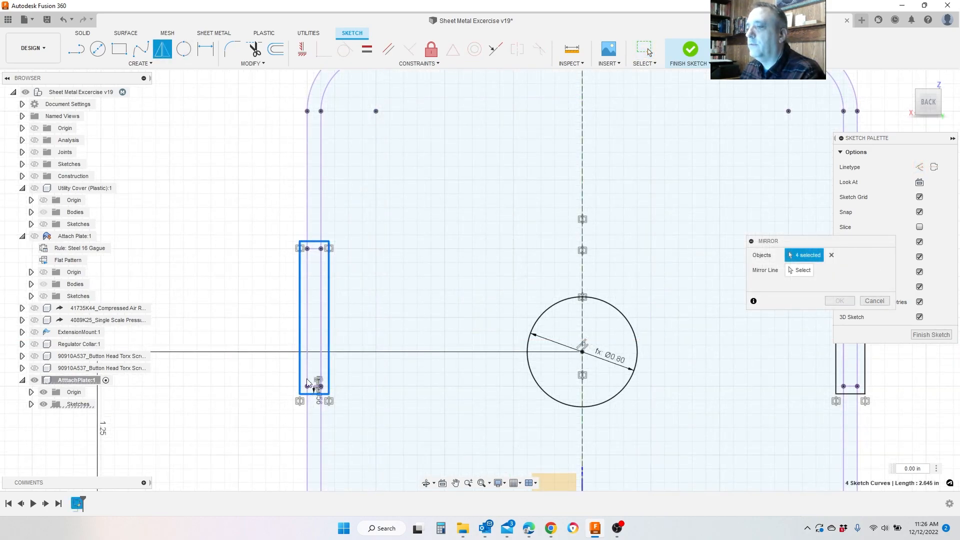
{"action": "scroll", "coordinate": [316, 392], "scroll_direction": "down", "scroll_amount": 3}
{"action": "scroll", "coordinate": [658, 345], "scroll_direction": "up", "scroll_amount": 4}
{"action": "left_click", "coordinate": [657, 256]}
{"action": "left_click", "coordinate": [641, 293]}
{"action": "left_click", "coordinate": [674, 297]}
{"action": "left_click", "coordinate": [656, 434]}
{"action": "left_click", "coordinate": [800, 270]}
{"action": "scroll", "coordinate": [538, 257], "scroll_direction": "down", "scroll_amount": 4}
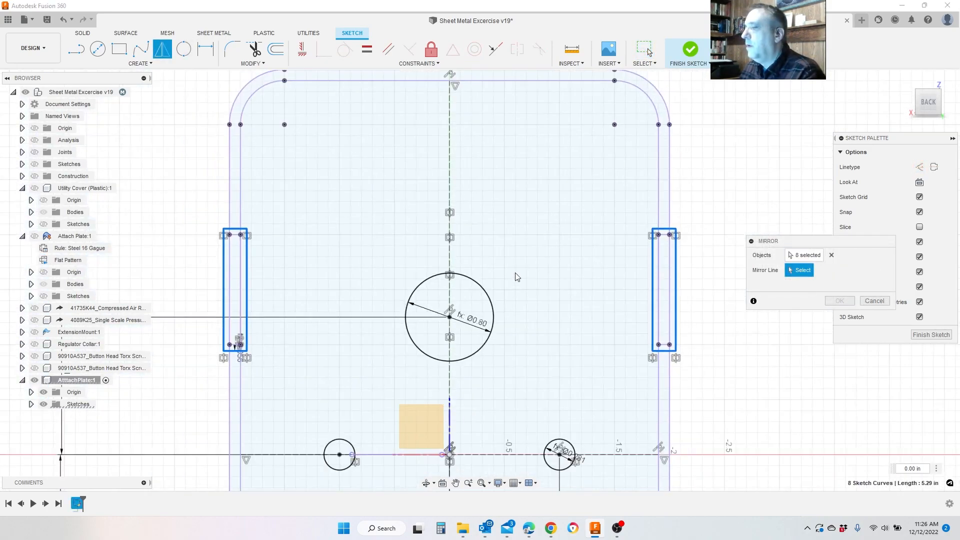
{"action": "left_click", "coordinate": [512, 397]}
{"action": "scroll", "coordinate": [530, 325], "scroll_direction": "down", "scroll_amount": 4}
{"action": "left_click", "coordinate": [841, 302]}
{"action": "middle_click_drag", "start_coordinate": [288, 476], "coordinate": [294, 427]}
{"action": "scroll", "coordinate": [293, 426], "scroll_direction": "down", "scroll_amount": 1}
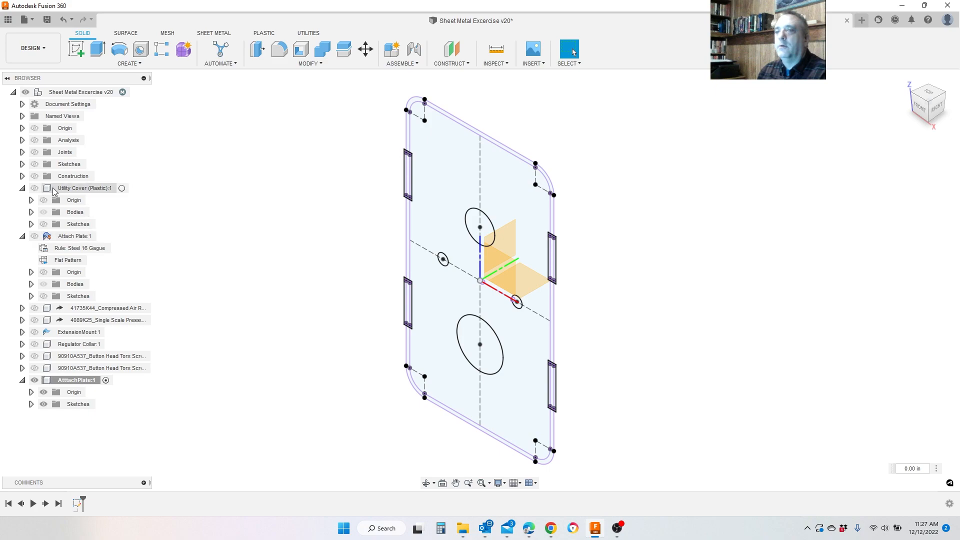
Show the Utility Cover (Plastic) component briefly to compare it with the tab clearance rectangles, and hide it again
{"action": "left_click", "coordinate": [37, 189]}
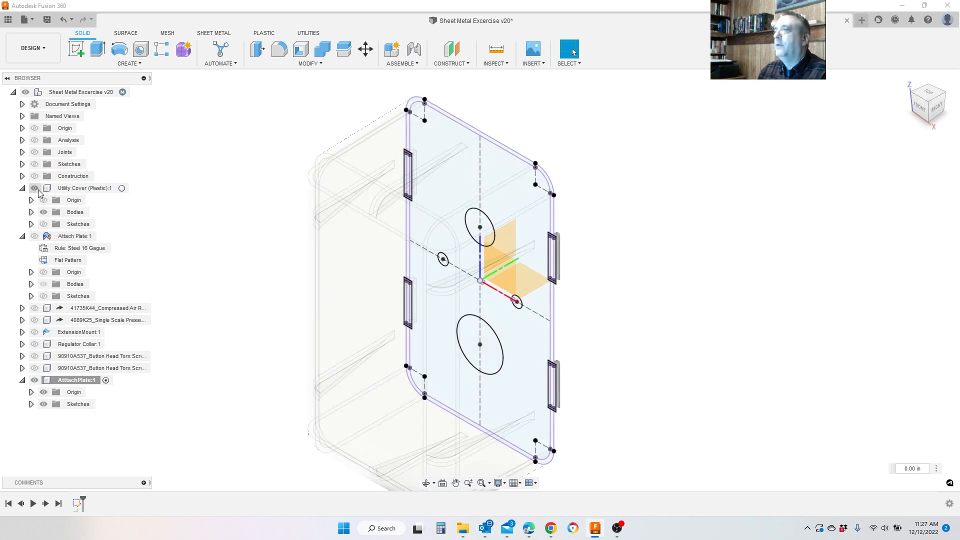
{"action": "left_click", "coordinate": [35, 188]}
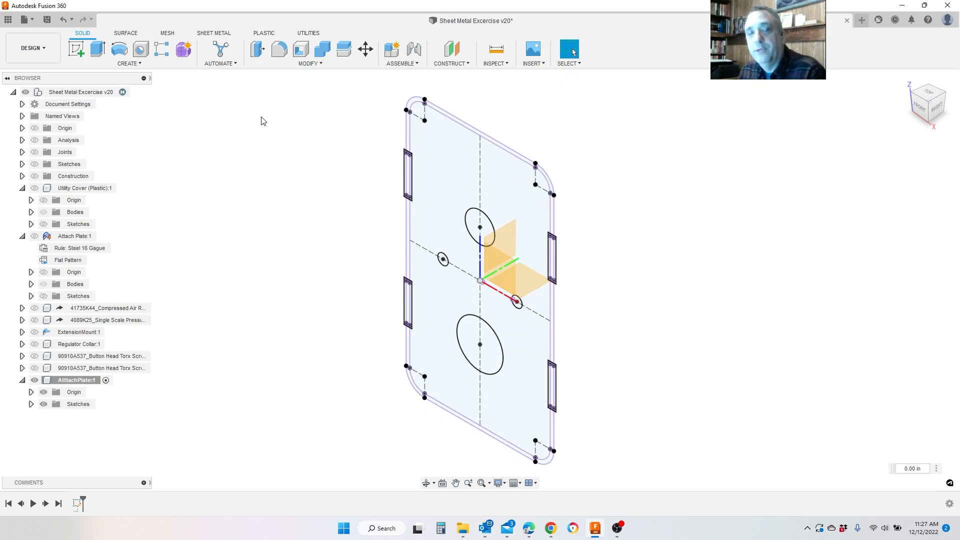
Start a new sheet metal sketch on the horizontal origin plane of the AtttachPlate component
{"action": "left_click", "coordinate": [210, 35]}
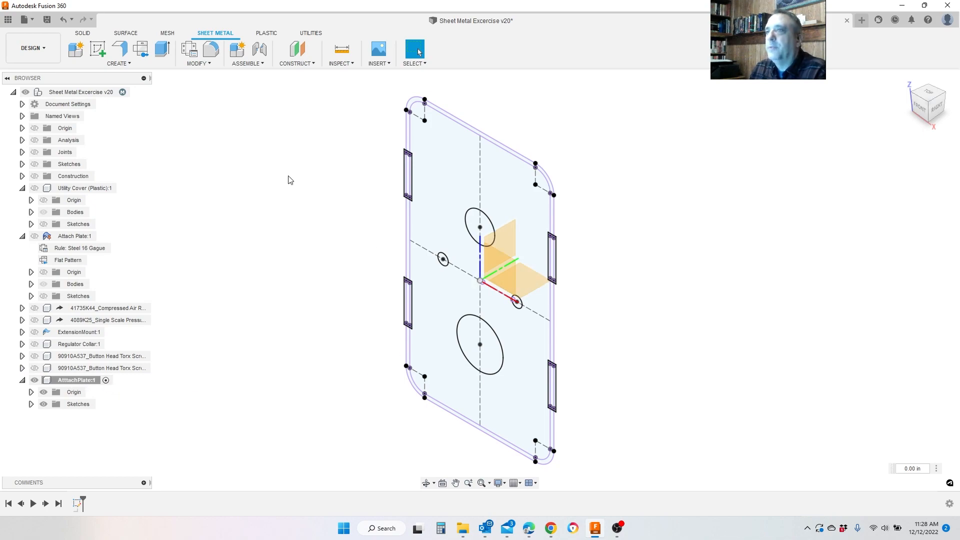
{"action": "left_click", "coordinate": [98, 53]}
{"action": "left_click", "coordinate": [540, 286]}
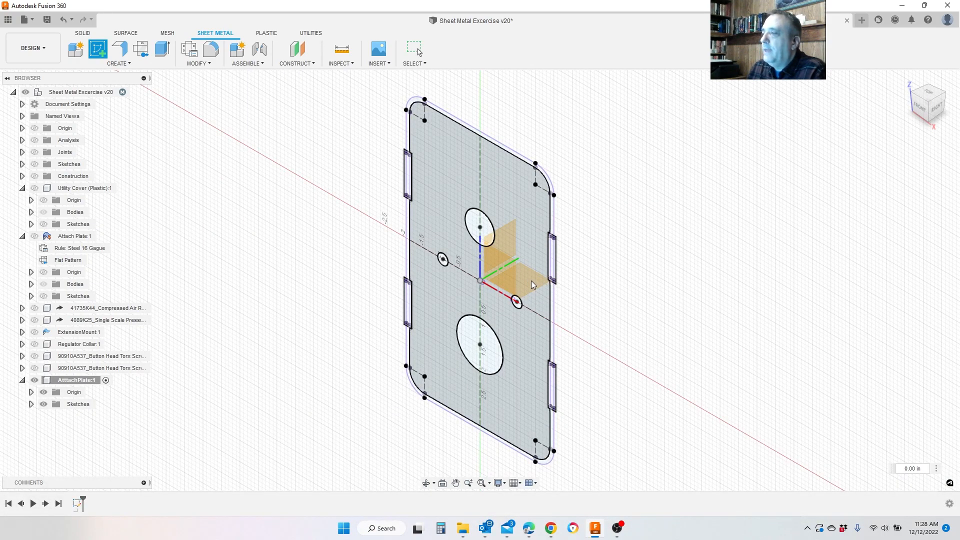
{"action": "left_click", "coordinate": [533, 281]}
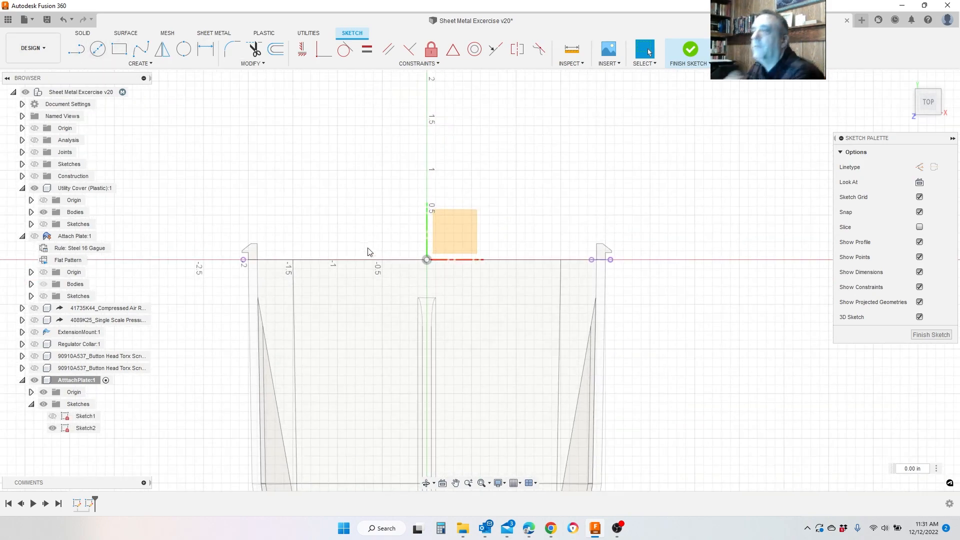
Draw a horizontal line from the origin toward the cover's left side with length CoverW/2+OverLap
{"action": "scroll", "coordinate": [369, 254], "scroll_direction": "down", "scroll_amount": 1}
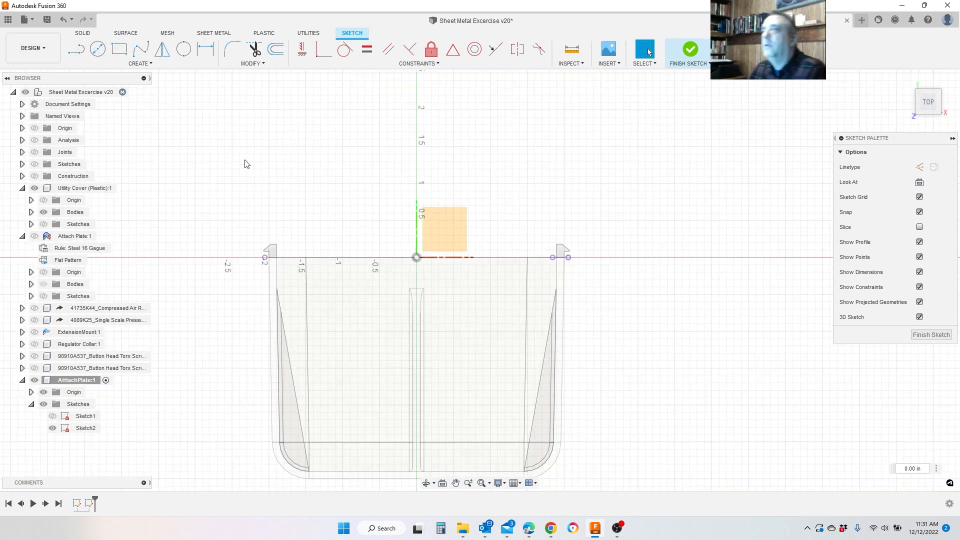
{"action": "left_click", "coordinate": [80, 55]}
{"action": "left_click", "coordinate": [417, 257]}
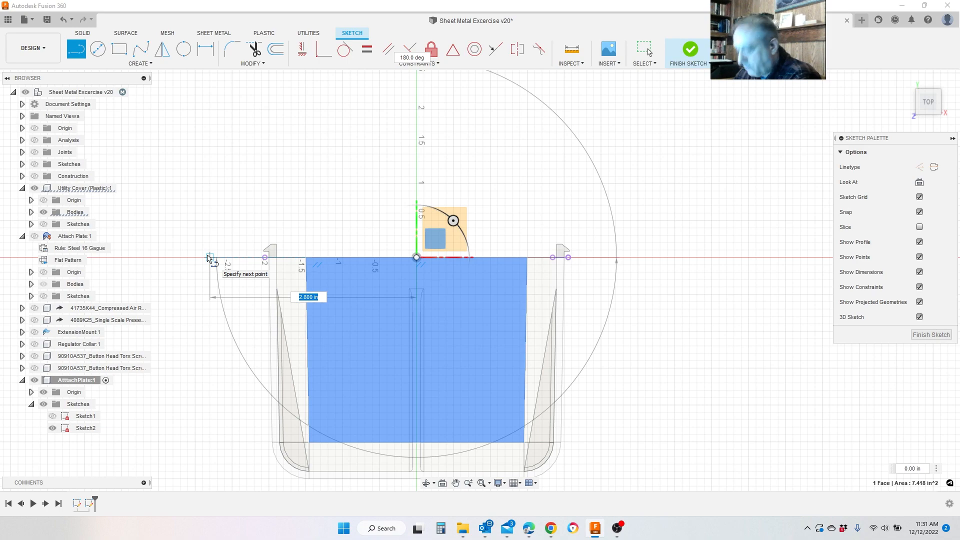
{"action": "type", "text": "Cor"}
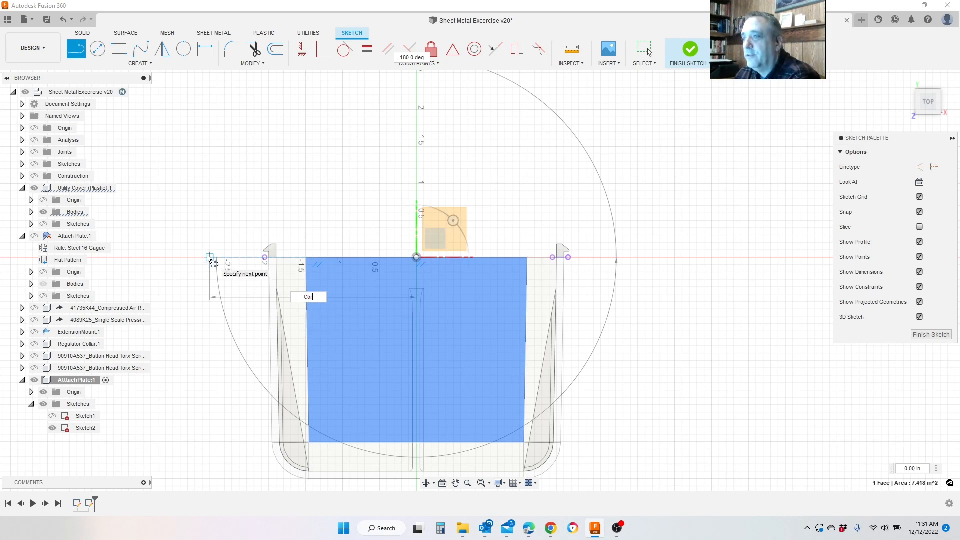
{"action": "type", "text": "erW"}
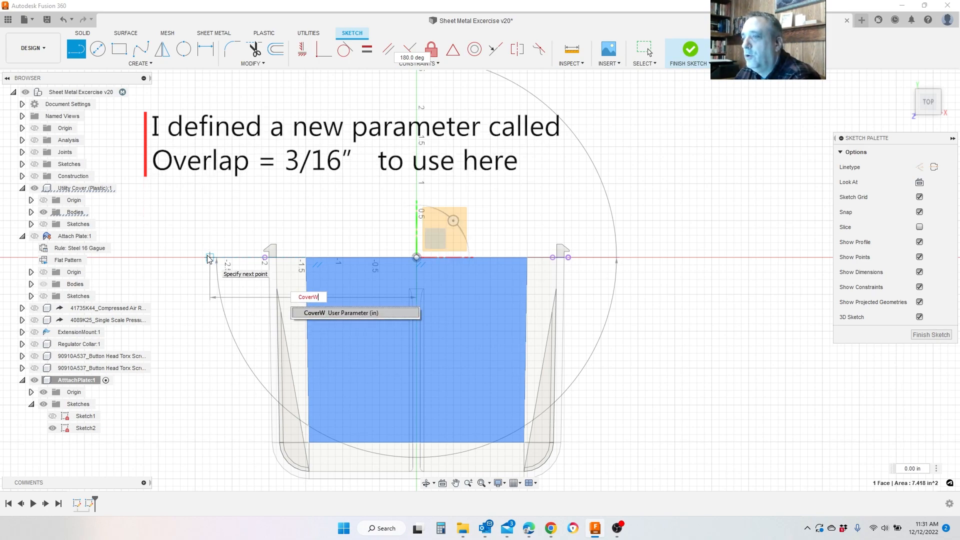
{"action": "type", "text": "/2+"}
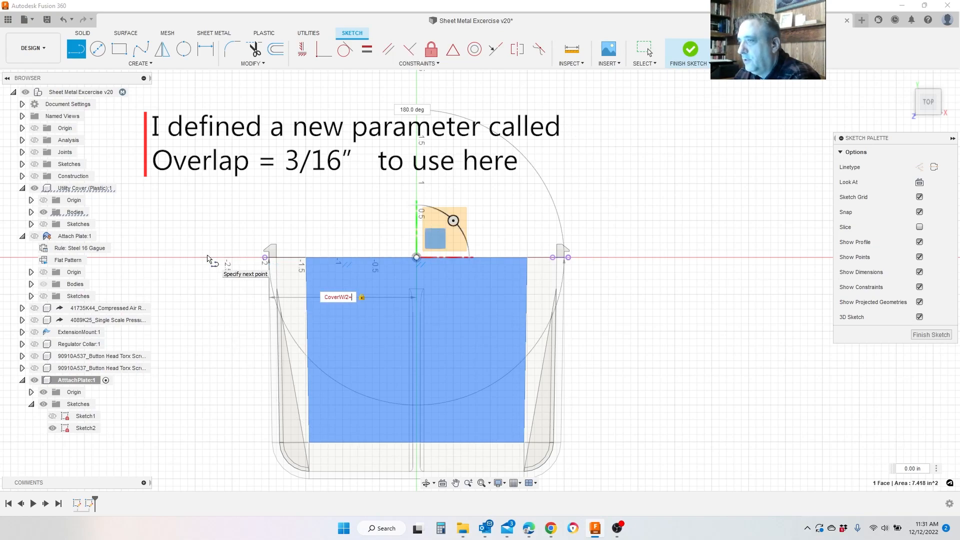
{"action": "type", "text": "O"}
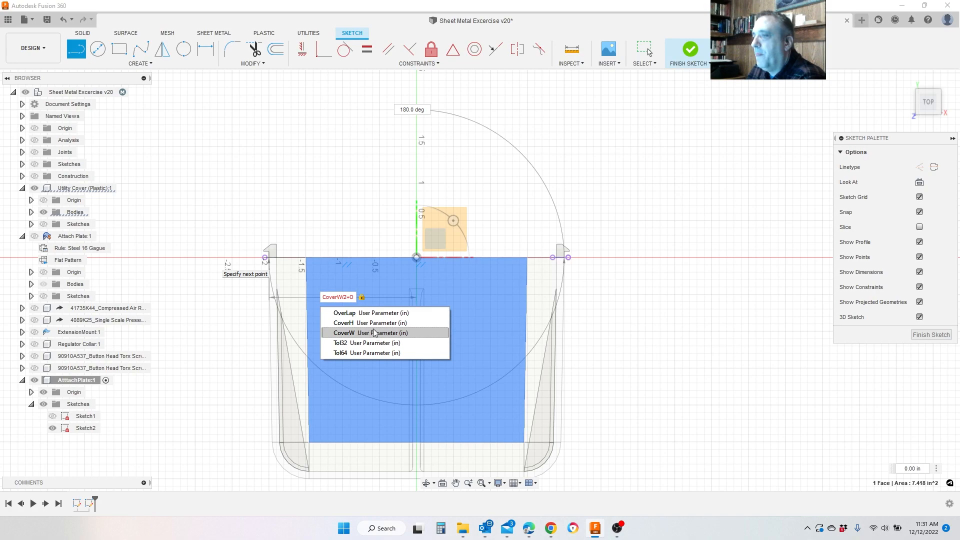
{"action": "left_click", "coordinate": [345, 313]}
{"action": "key", "text": "Return"}
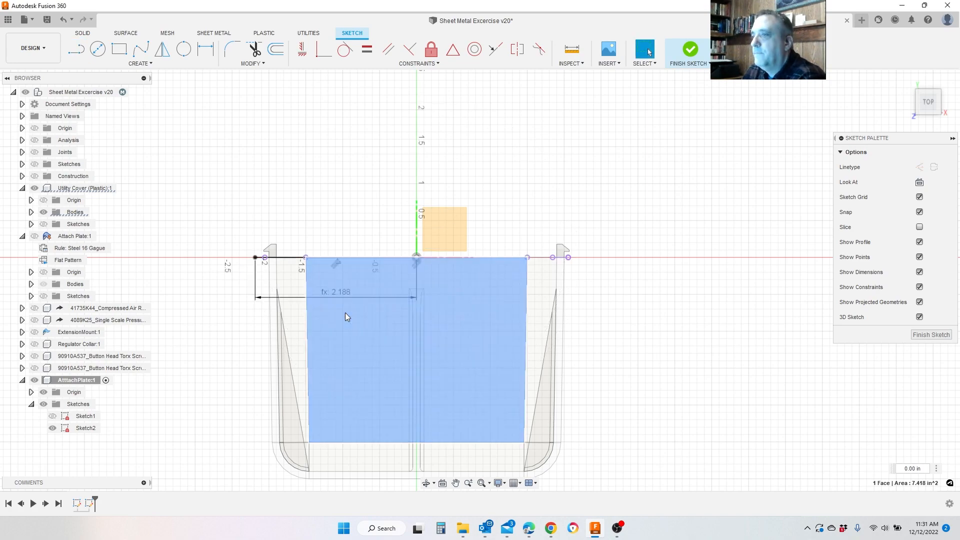
{"action": "key", "text": "Escape"}
{"action": "scroll", "coordinate": [353, 249], "scroll_direction": "up", "scroll_amount": 2}
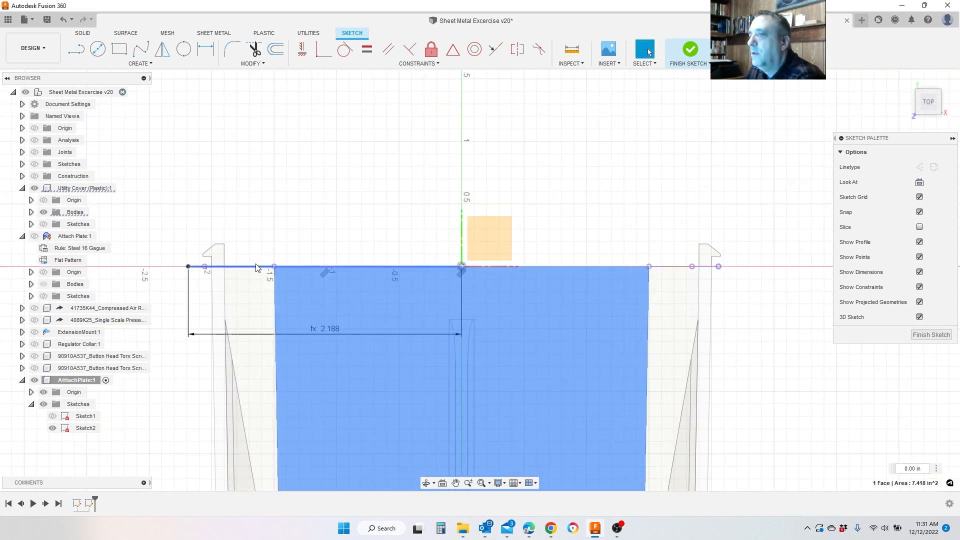
Draw a perpendicular 1.00 in line upward from the horizontal line's outer end, with its length driven by the Flang parameter
{"action": "scroll", "coordinate": [400, 245], "scroll_direction": "down", "scroll_amount": 2}
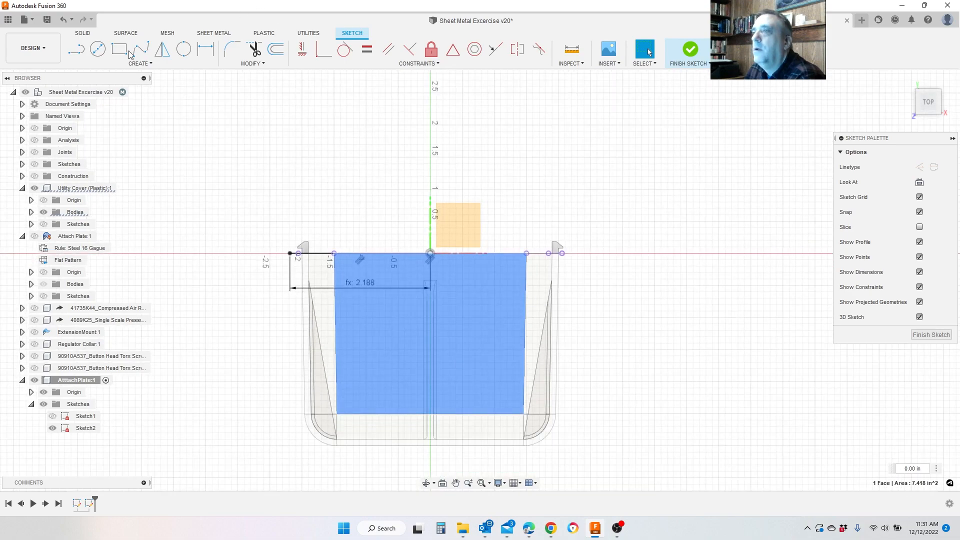
{"action": "left_click", "coordinate": [76, 49]}
{"action": "left_click", "coordinate": [291, 253]}
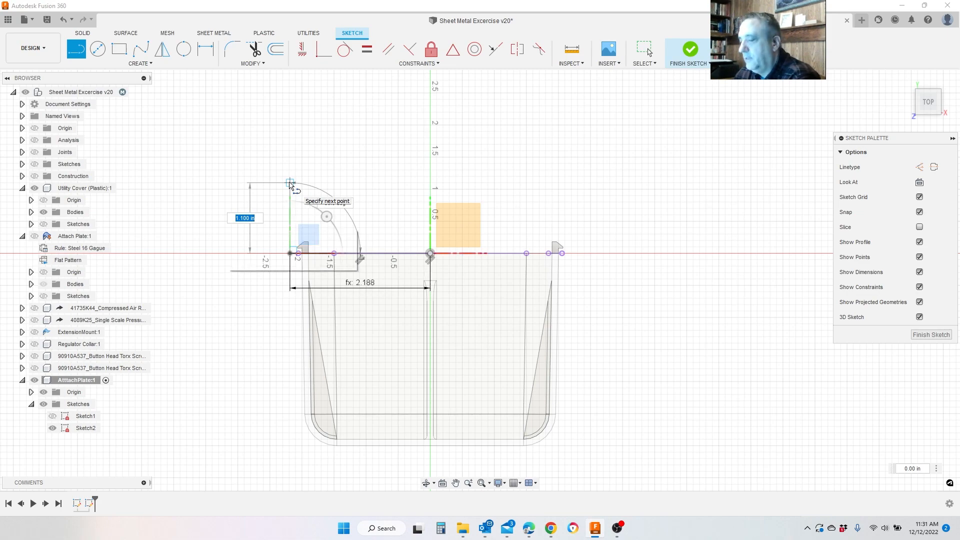
{"action": "type", "text": "Tab"}
{"action": "key", "text": "BackSpace"}
{"action": "key", "text": "BackSpace"}
{"action": "key", "text": "BackSpace"}
{"action": "type", "text": "Flang"}
{"action": "key", "text": "Return"}
{"action": "key", "text": "Escape"}
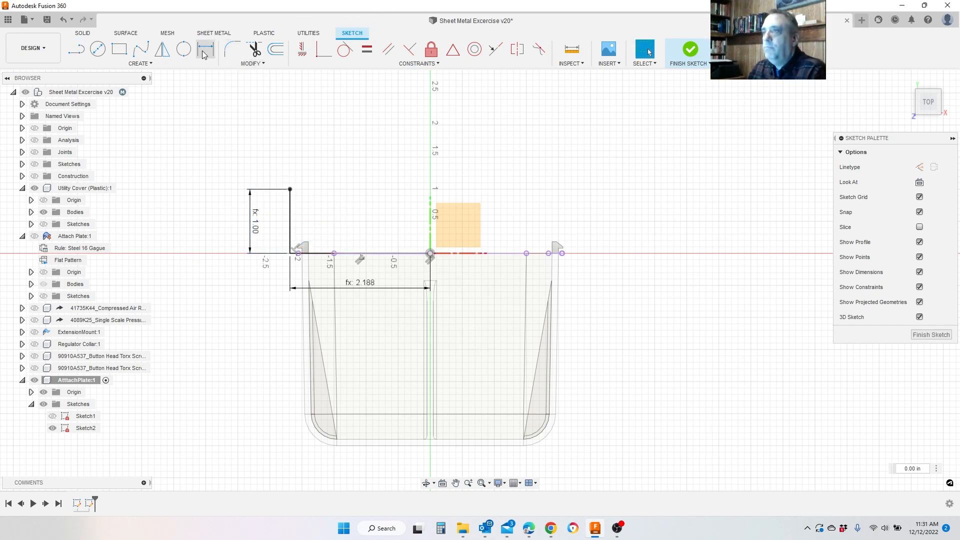
Hide the utility cover and mirror the two profile lines across the vertical origin axis to complete the U-shaped profile
{"action": "left_click", "coordinate": [166, 53]}
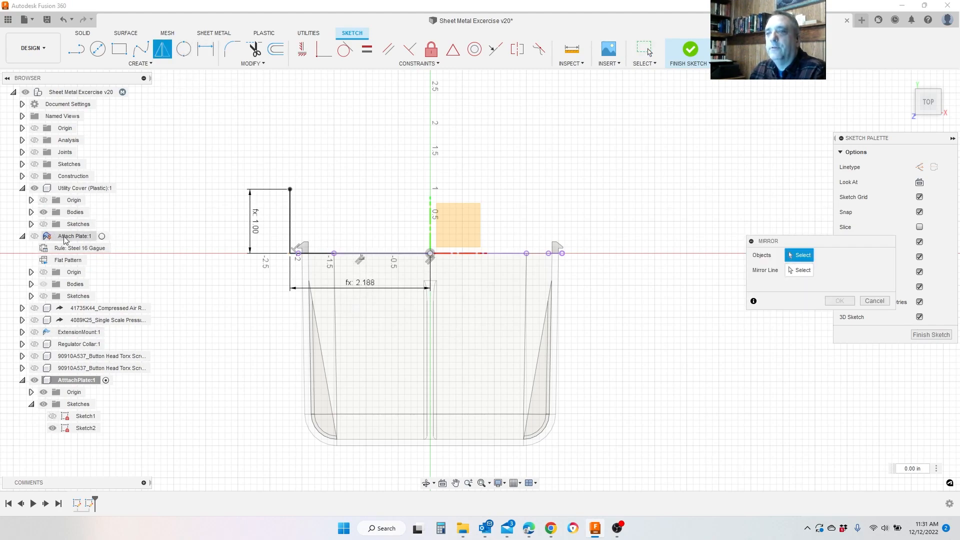
{"action": "left_click", "coordinate": [35, 188]}
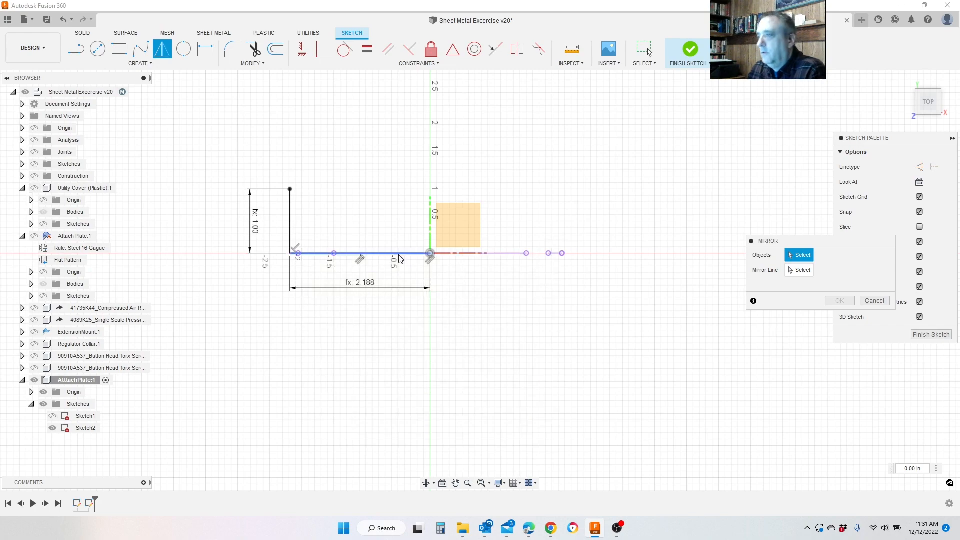
{"action": "scroll", "coordinate": [340, 257], "scroll_direction": "up", "scroll_amount": 5}
{"action": "left_click", "coordinate": [295, 244]}
{"action": "left_click", "coordinate": [197, 198]}
{"action": "scroll", "coordinate": [198, 255], "scroll_direction": "down", "scroll_amount": 3}
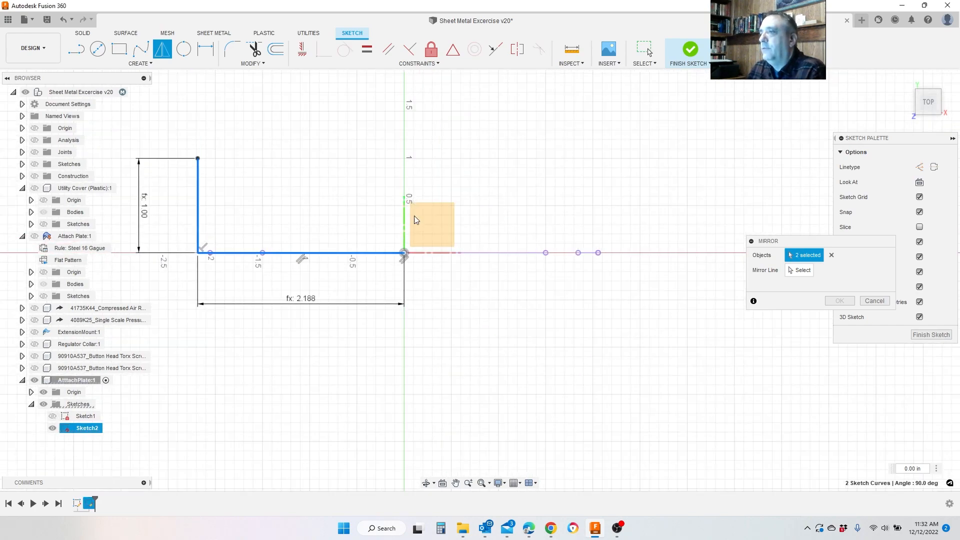
{"action": "left_click", "coordinate": [800, 270]}
{"action": "left_click", "coordinate": [406, 225]}
{"action": "left_click", "coordinate": [840, 300]}
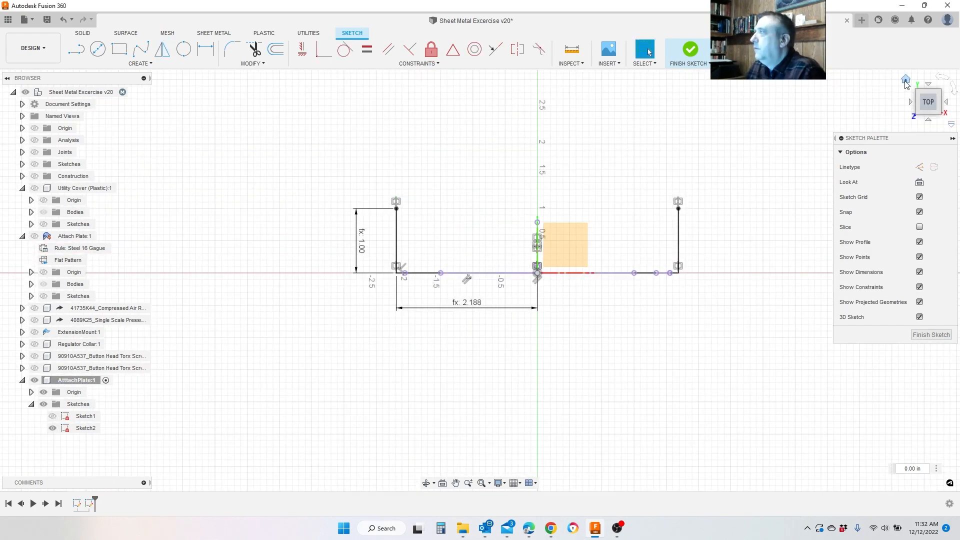
Finish the flange profile sketch and show the Utility Cover (Plastic) component
{"action": "scroll", "coordinate": [620, 297], "scroll_direction": "down", "scroll_amount": 5}
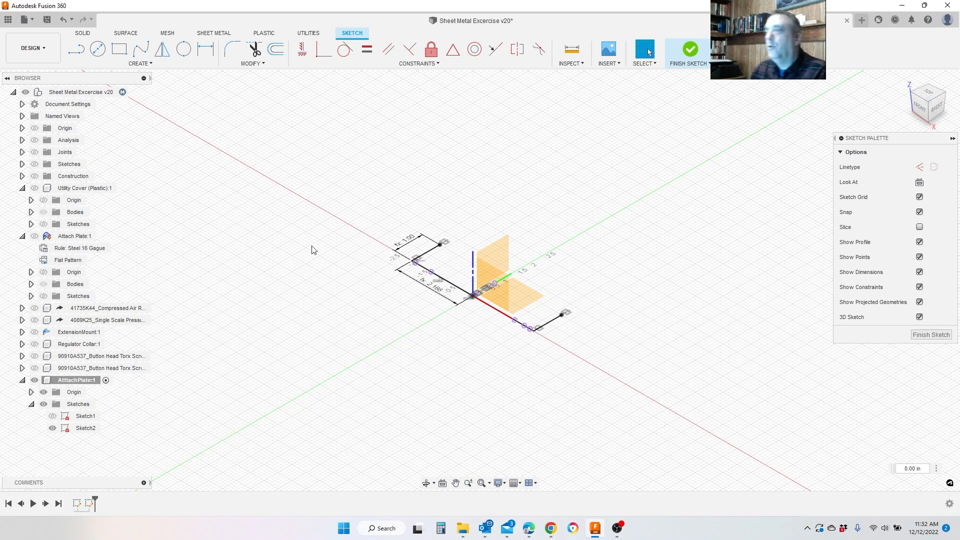
{"action": "left_click", "coordinate": [682, 69]}
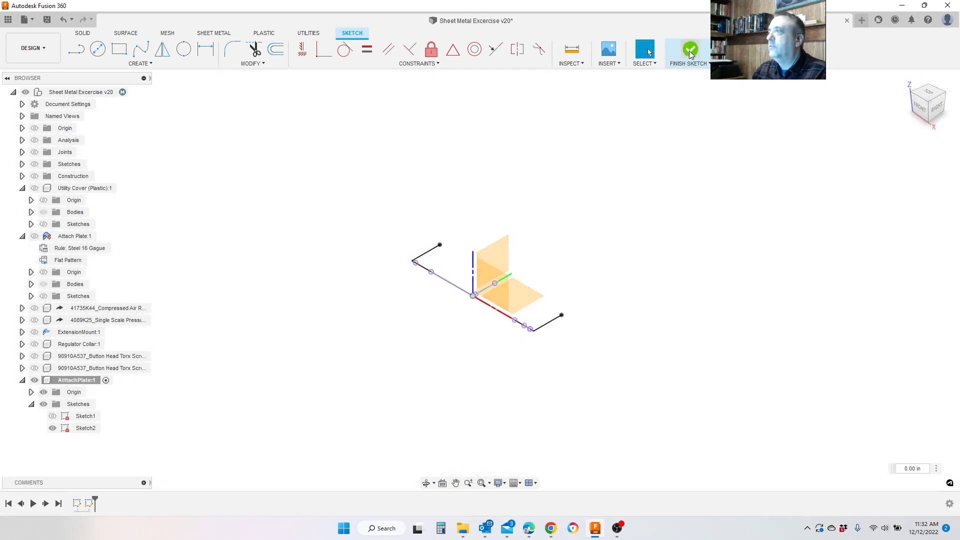
{"action": "left_click", "coordinate": [52, 416]}
{"action": "left_click", "coordinate": [52, 416]}
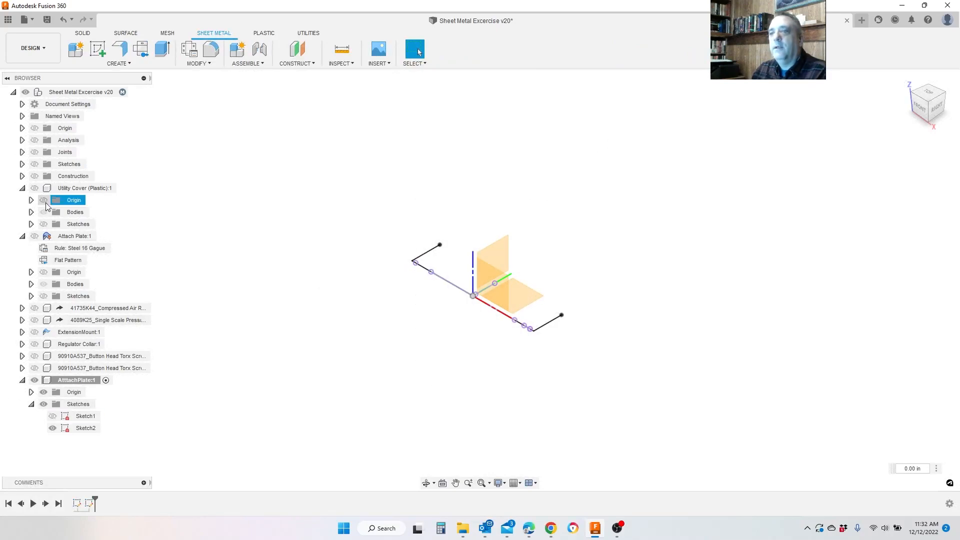
{"action": "left_click", "coordinate": [34, 189]}
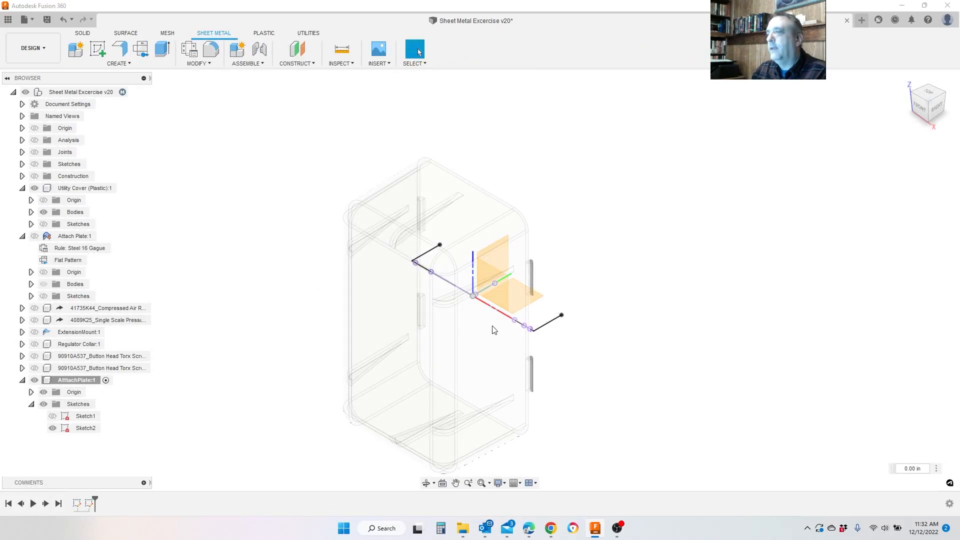
Start a new sketch on the vertical YZ origin plane, perpendicular to the horizontal base of the first U-shaped profile
{"action": "middle_click_drag", "start_coordinate": [526, 330], "coordinate": [500, 332]}
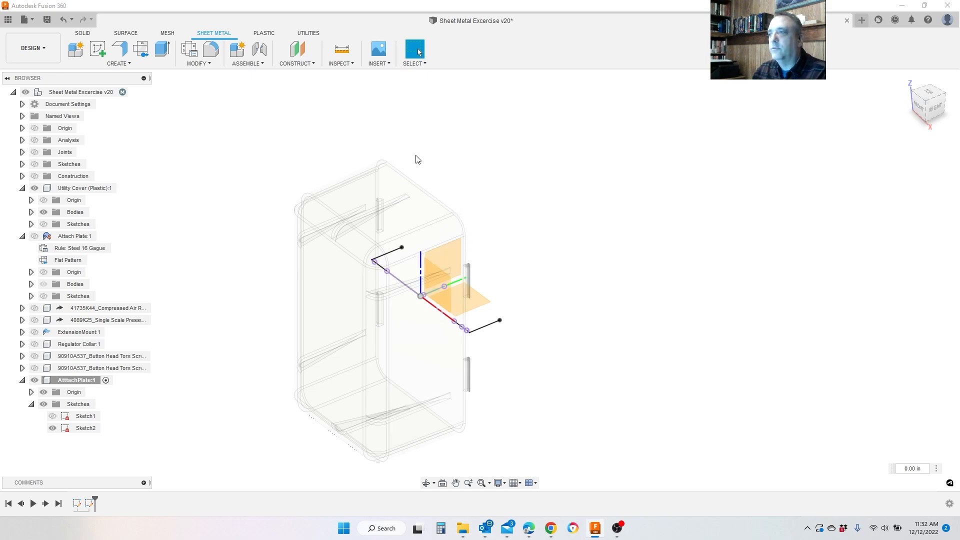
{"action": "middle_click_drag", "start_coordinate": [517, 271], "coordinate": [567, 294]}
{"action": "left_click", "coordinate": [99, 49]}
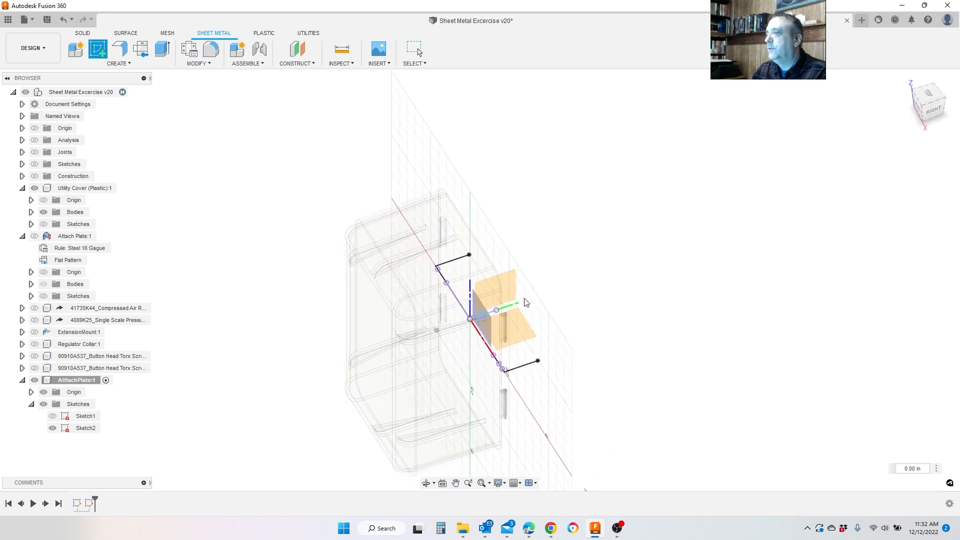
{"action": "left_click", "coordinate": [527, 303]}
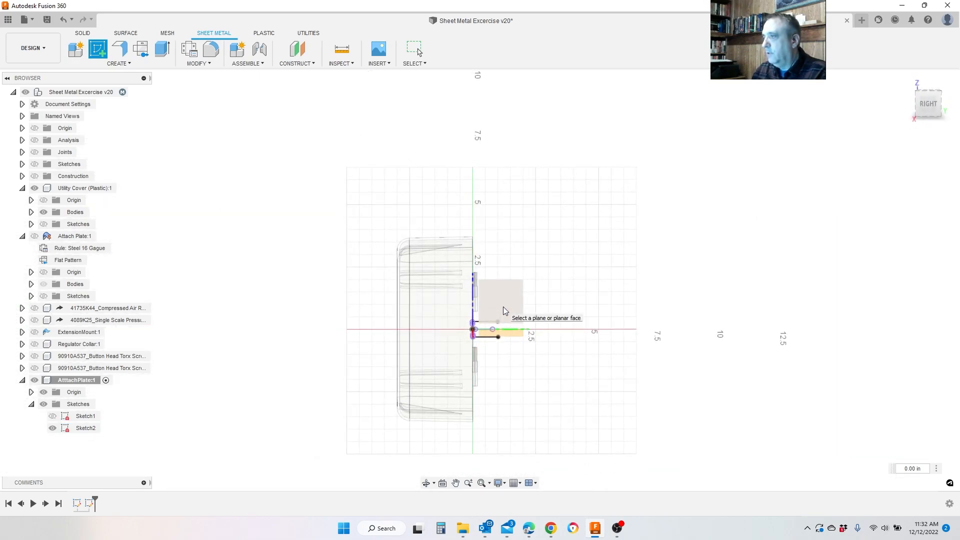
{"action": "left_click", "coordinate": [504, 311]}
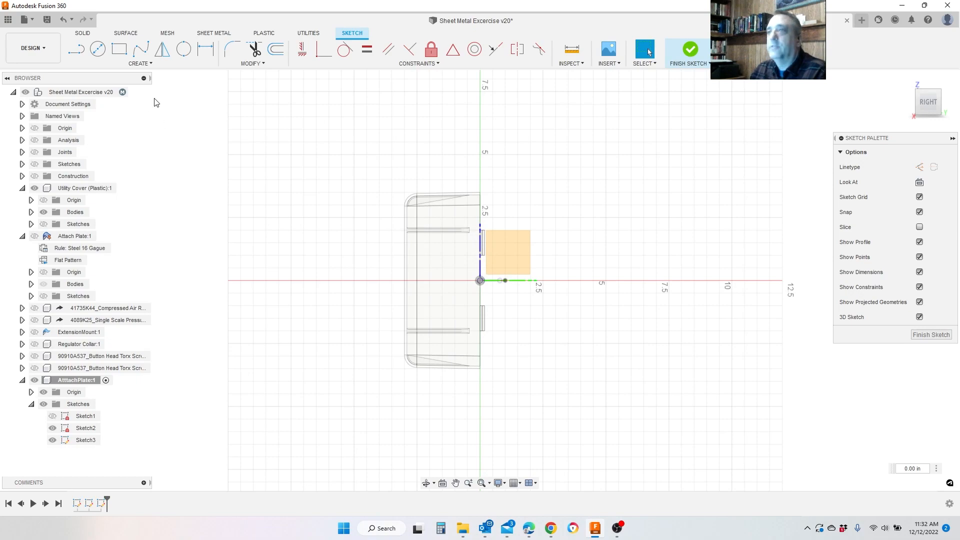
Draw a vertical line upward from the origin with its length driven by CoverH/2+OverLap
{"action": "left_click", "coordinate": [82, 52]}
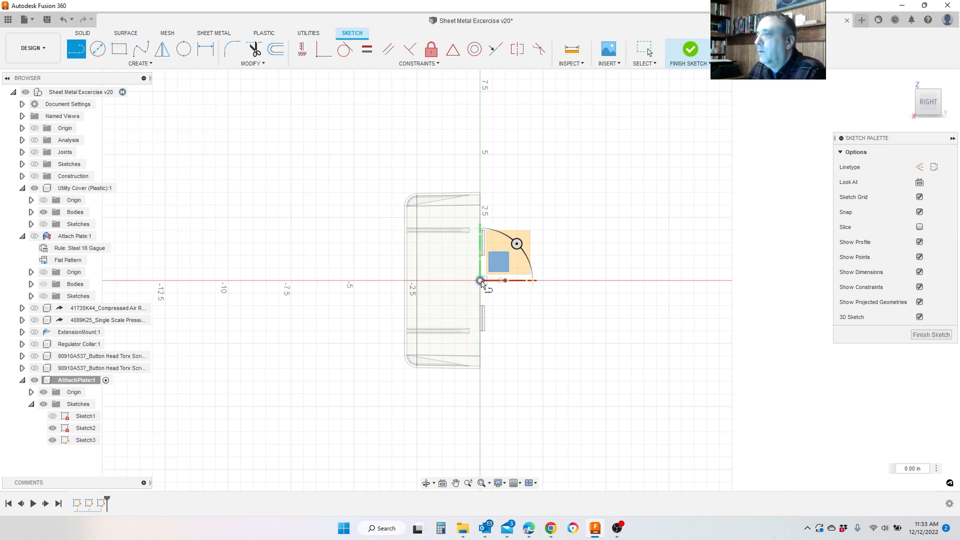
{"action": "left_click", "coordinate": [480, 281]}
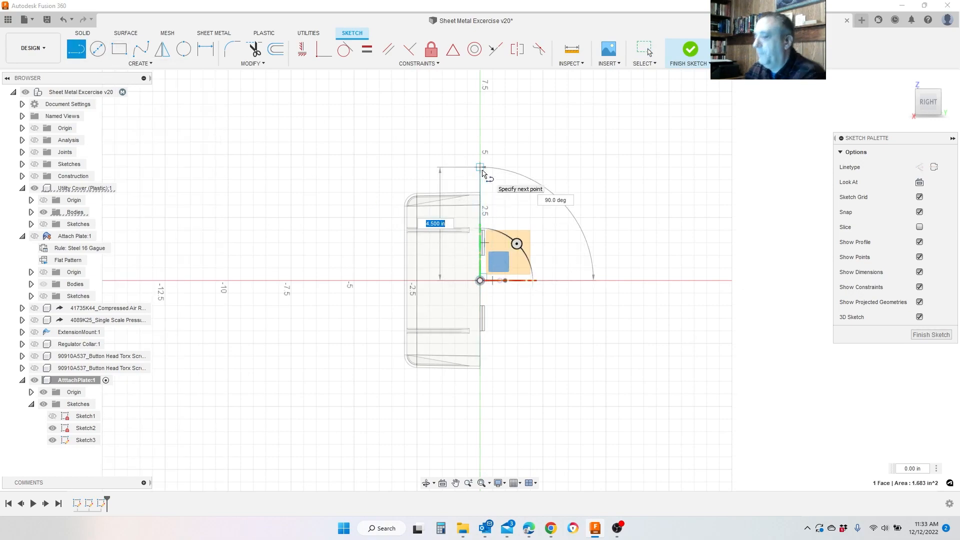
{"action": "type", "text": "C"}
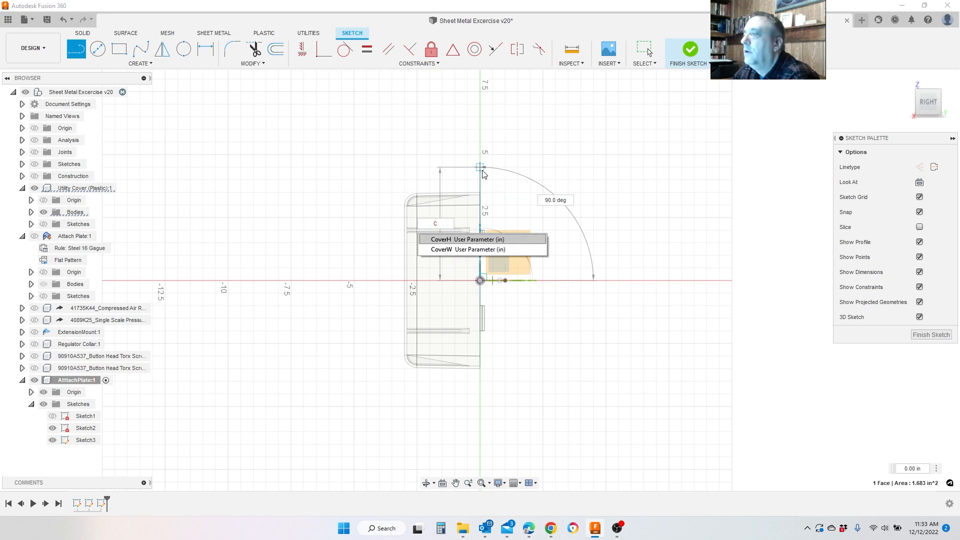
{"action": "type", "text": "overH+PO"}
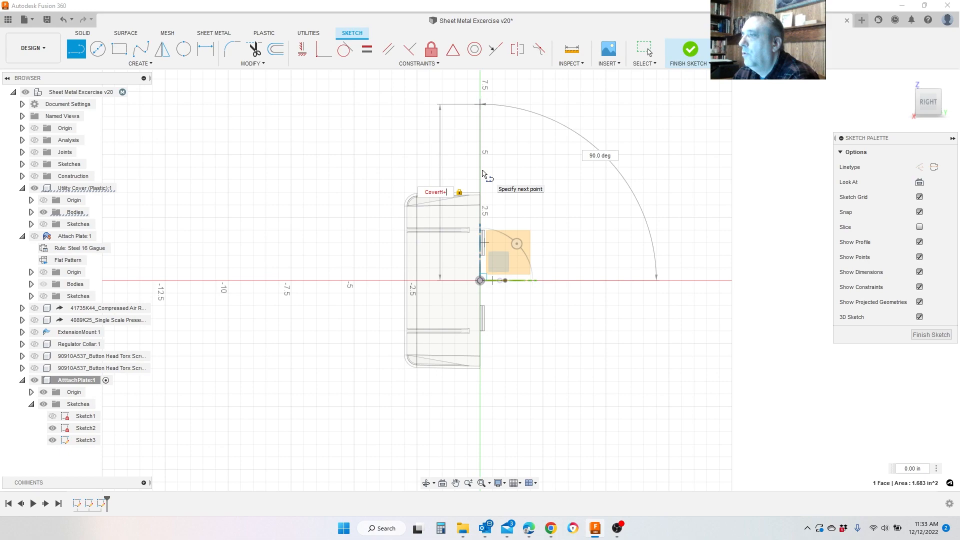
{"action": "key", "text": "BackSpace"}
{"action": "key", "text": "BackSpace"}
{"action": "type", "text": "Over"}
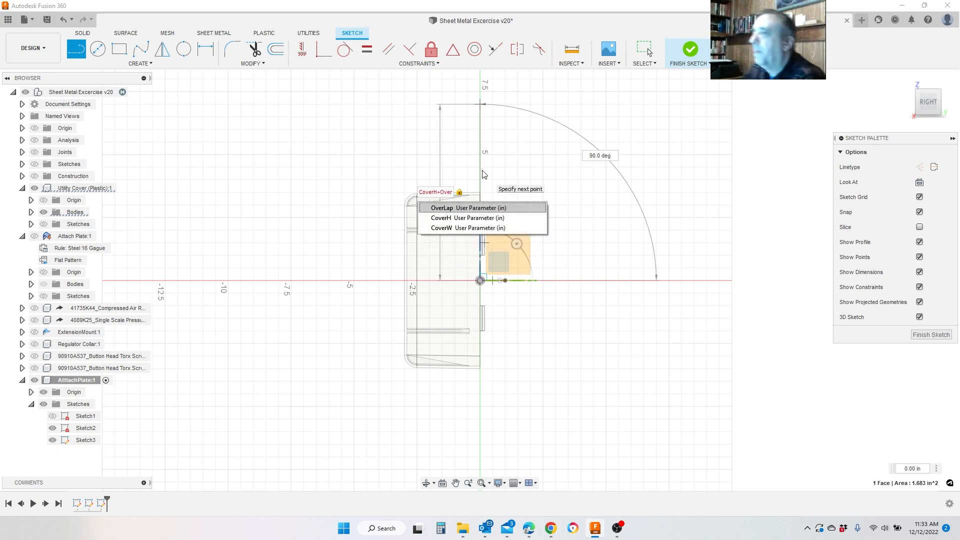
{"action": "left_click", "coordinate": [469, 208]}
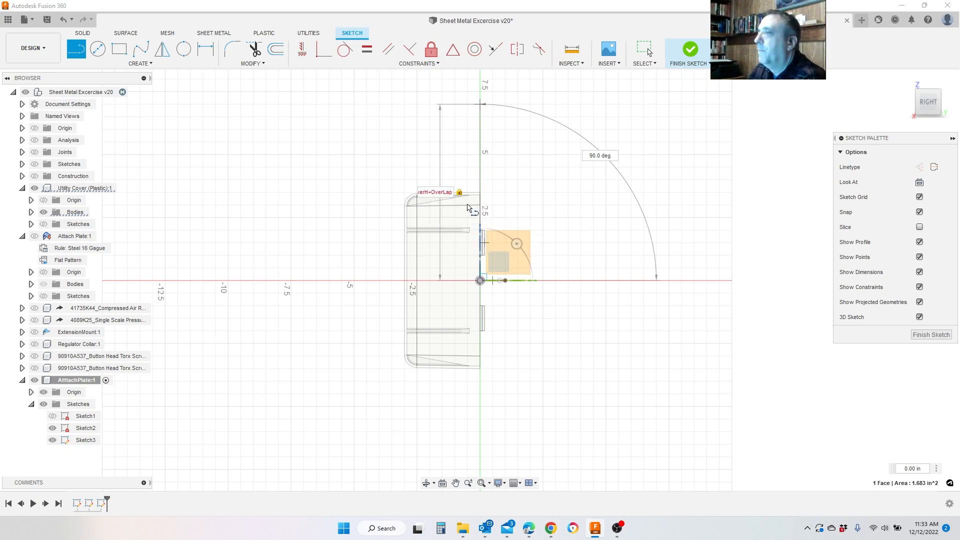
{"action": "key", "text": "Return"}
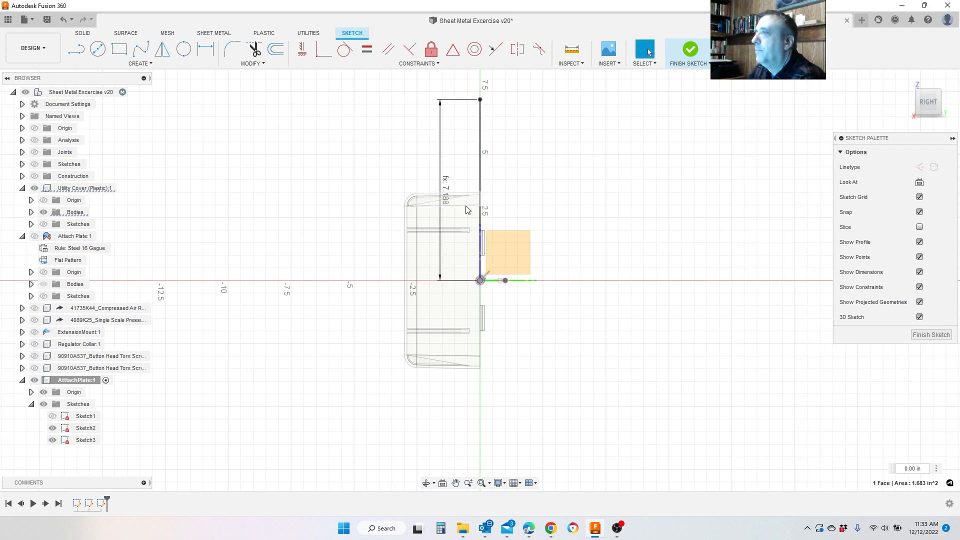
{"action": "left_click", "coordinate": [447, 191]}
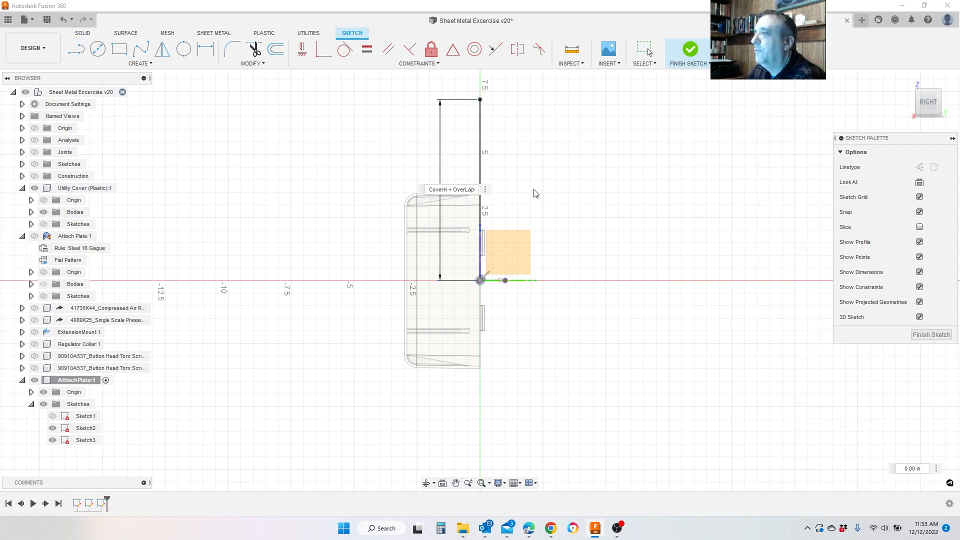
{"action": "type", "text": "/2"}
{"action": "key", "text": "Return"}
Draw a perpendicular line from the vertical line's upper end, pointing away from the cover, with its length driven by the Flang parameter
{"action": "key", "text": "l"}
{"action": "left_click", "coordinate": [480, 188]}
{"action": "type", "text": "Fla"}
{"action": "key", "text": "Return"}
{"action": "key", "text": "Tab"}
{"action": "key", "text": "Return"}
Mirror the vertical line and its perpendicular flange line across the horizontal origin axis to complete the second U-shaped profile
{"action": "left_click", "coordinate": [163, 49]}
{"action": "left_click", "coordinate": [492, 188]}
{"action": "left_click", "coordinate": [480, 210]}
{"action": "left_click", "coordinate": [799, 270]}
{"action": "left_click", "coordinate": [518, 281]}
{"action": "left_click", "coordinate": [839, 301]}
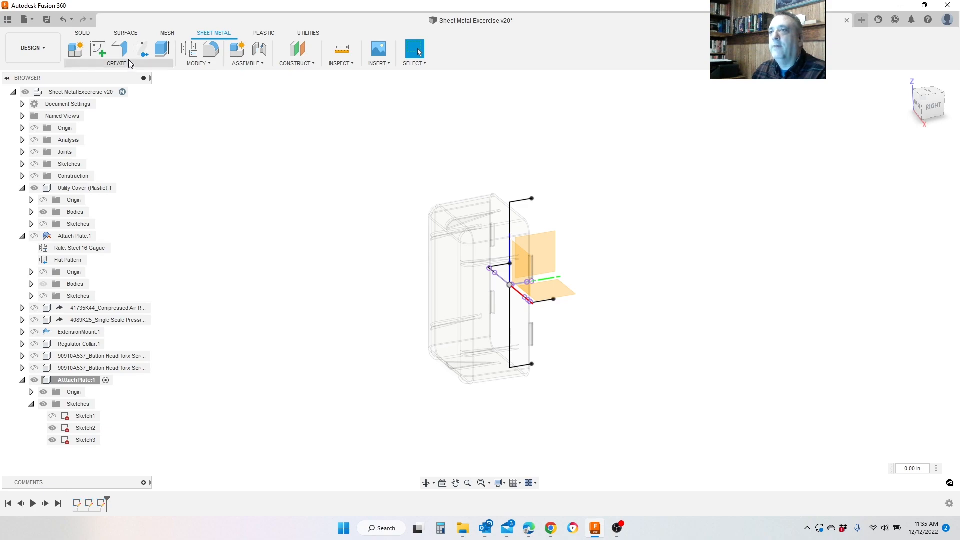
Create a contour flange from the vertical U-shaped profile and pull it out 1.50 in
{"action": "mouse_move", "coordinate": [95, 252]}
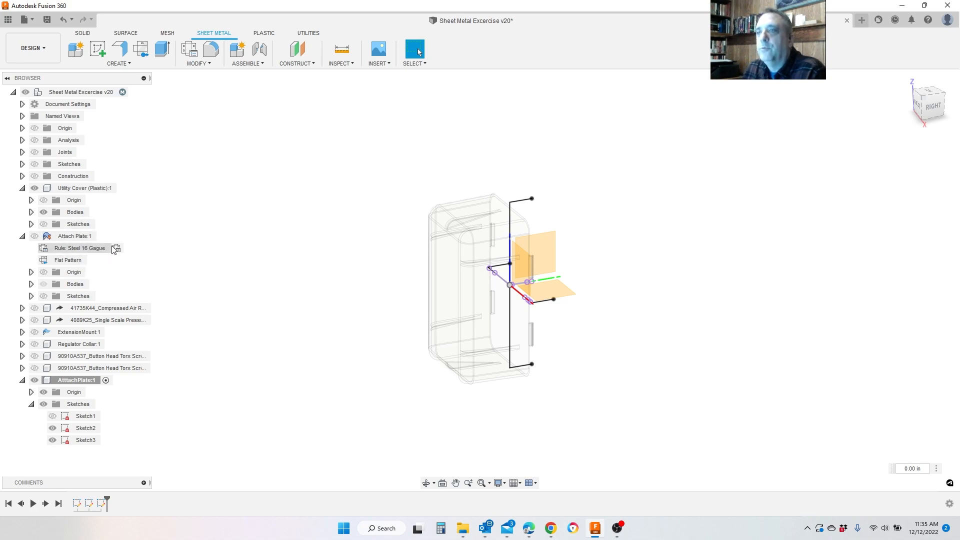
{"action": "left_click", "coordinate": [118, 52]}
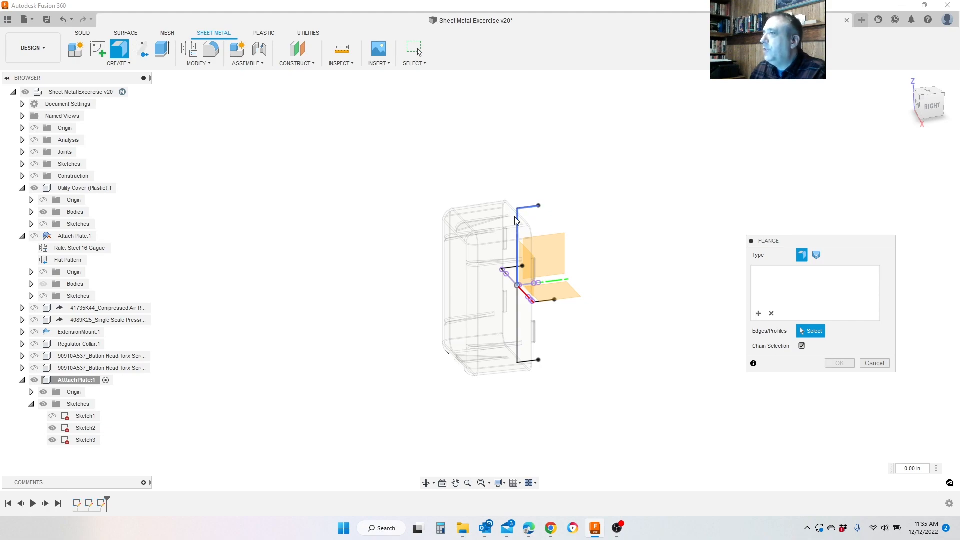
{"action": "left_click", "coordinate": [534, 210]}
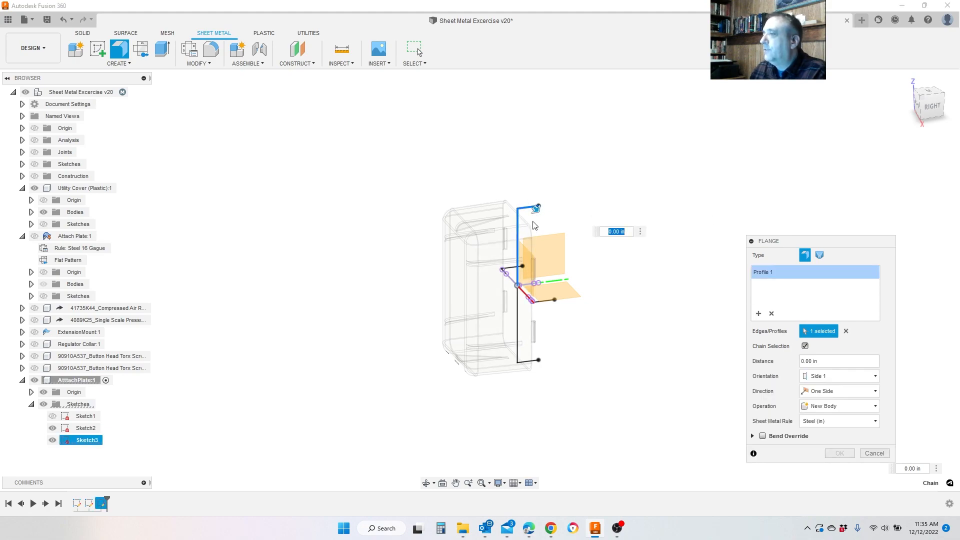
{"action": "scroll", "coordinate": [515, 293], "scroll_direction": "up", "scroll_amount": 5}
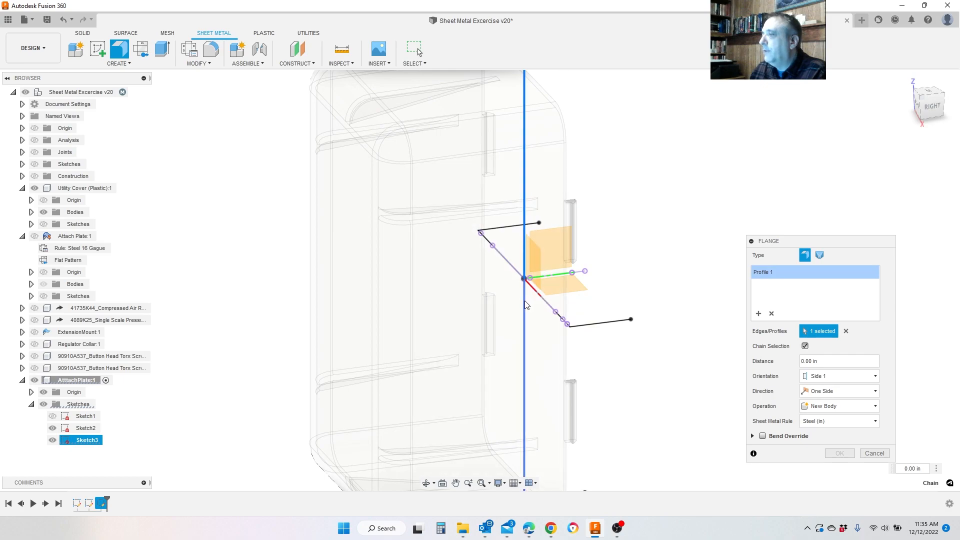
{"action": "scroll", "coordinate": [552, 396], "scroll_direction": "down", "scroll_amount": 3}
{"action": "middle_click", "coordinate": [618, 291]}
{"action": "middle_click", "coordinate": [617, 291]}
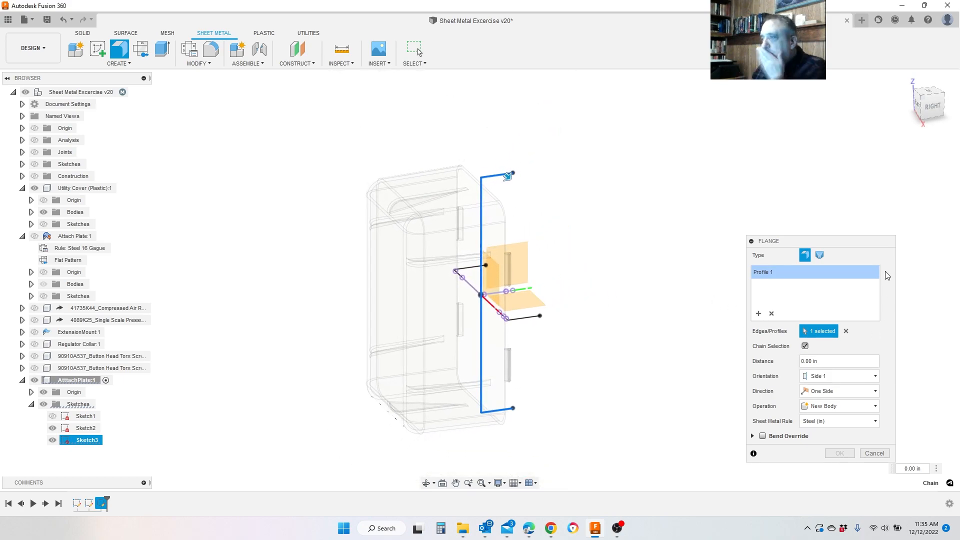
{"action": "middle_click_drag", "start_coordinate": [518, 181], "coordinate": [47, 155], "text": "shift"}
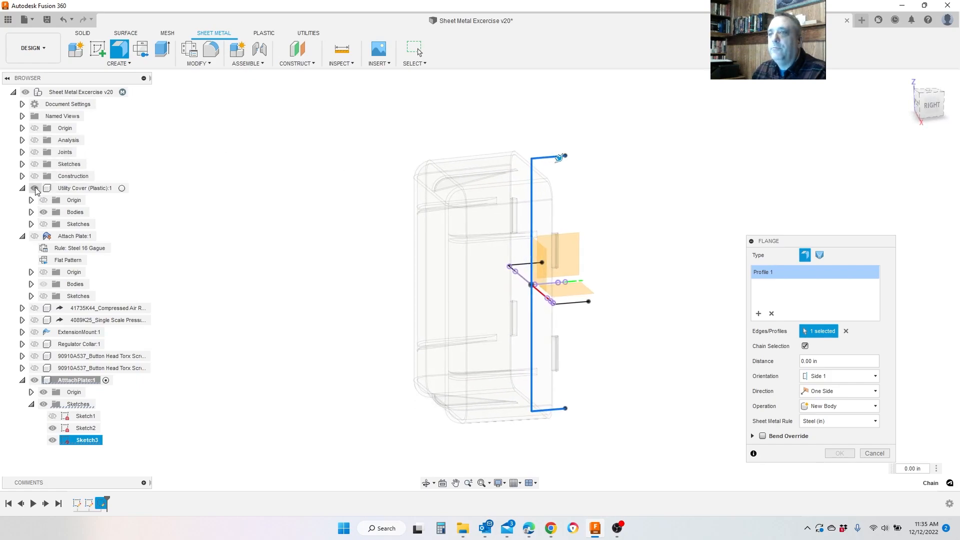
{"action": "scroll", "coordinate": [587, 304], "scroll_direction": "up", "scroll_amount": 3}
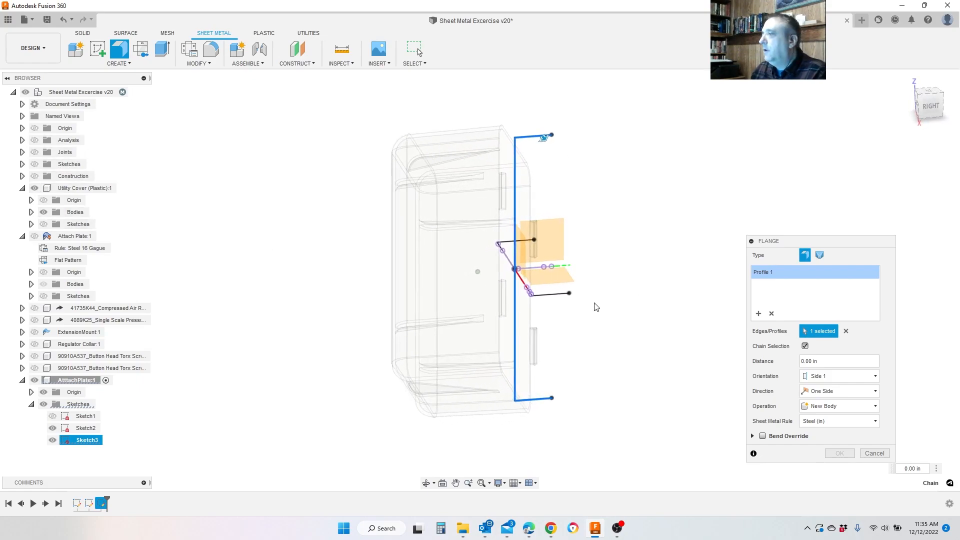
{"action": "middle_click_drag", "start_coordinate": [588, 304], "coordinate": [635, 239], "text": "shift"}
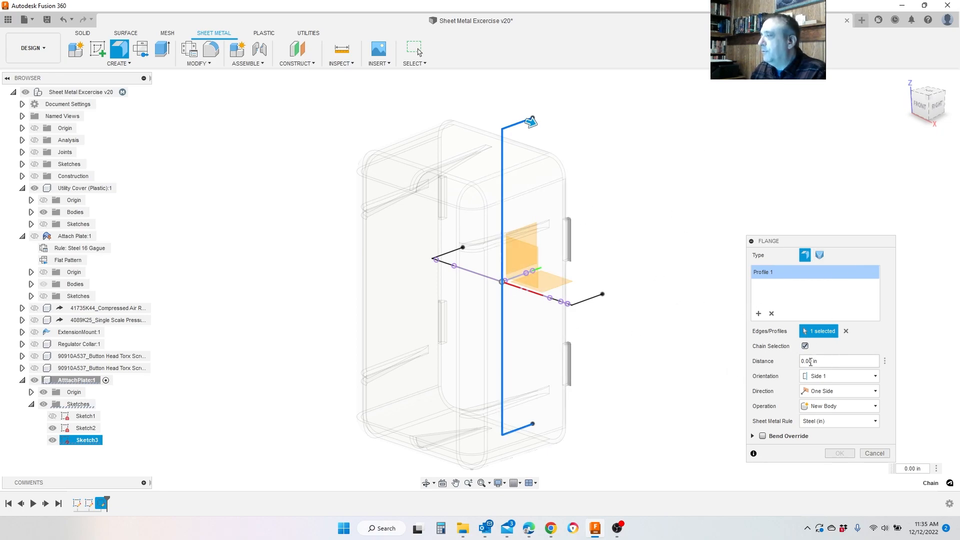
{"action": "left_click", "coordinate": [822, 364]}
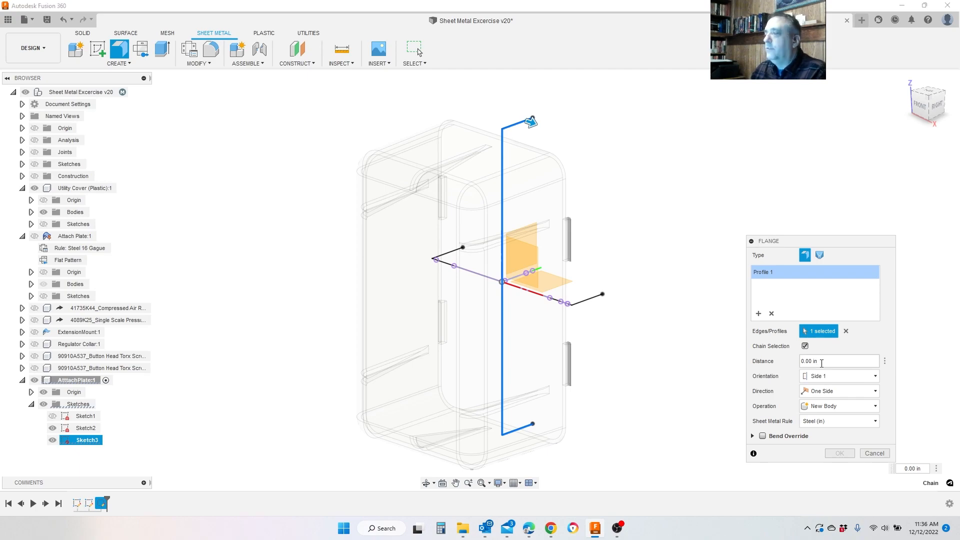
{"action": "left_click_drag", "start_coordinate": [531, 122], "coordinate": [580, 130]}
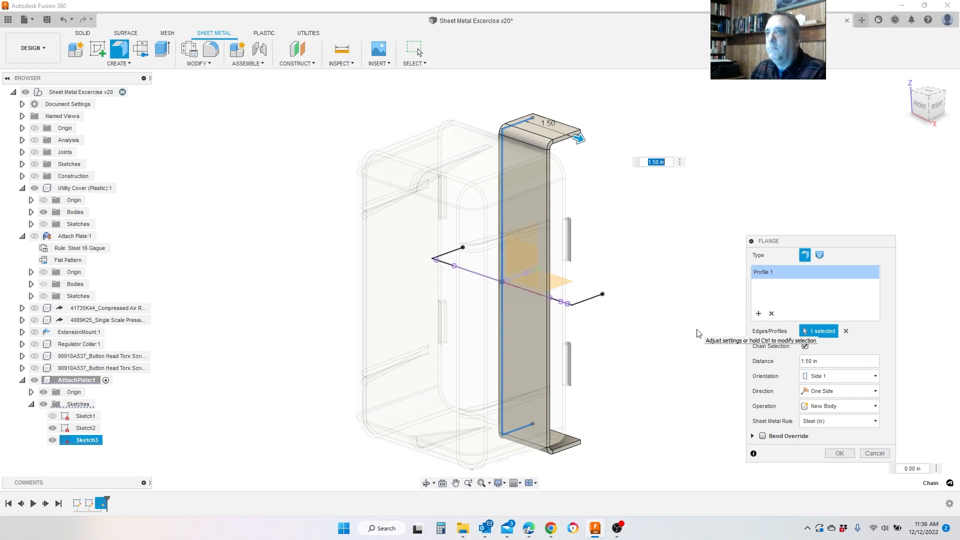
Make the contour flange symmetric and set its distance to CoverW/2+OverLap
{"action": "left_click", "coordinate": [871, 392]}
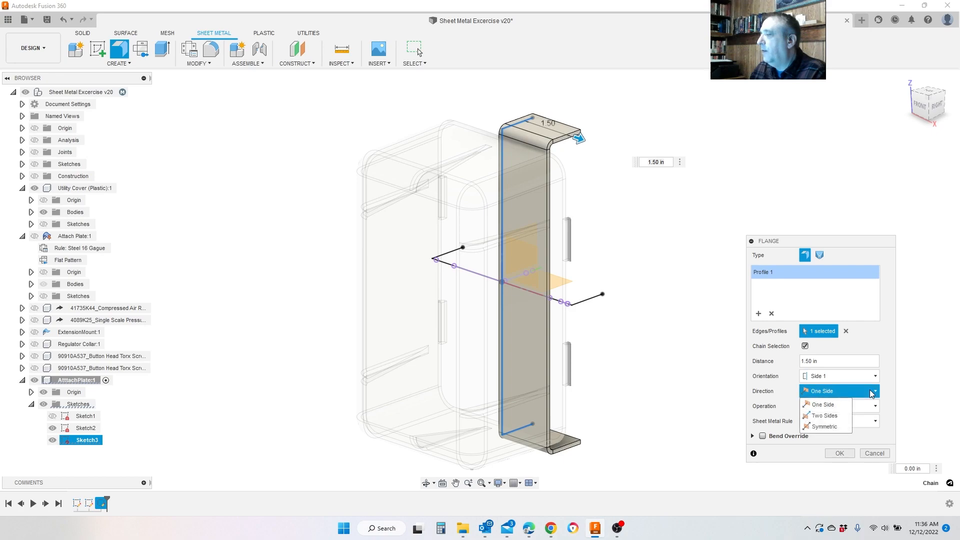
{"action": "left_click", "coordinate": [833, 426]}
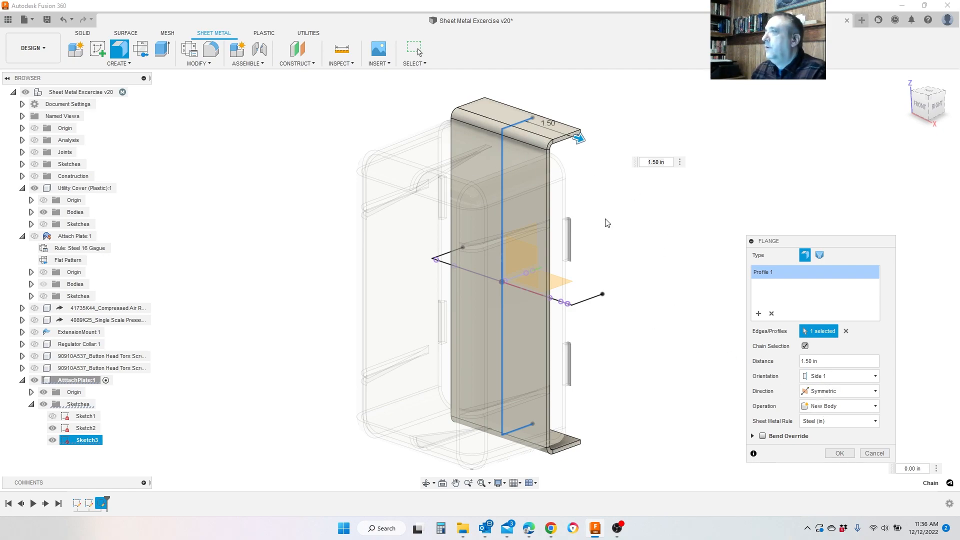
{"action": "double_click", "coordinate": [815, 360]}
{"action": "type", "text": "Cover"}
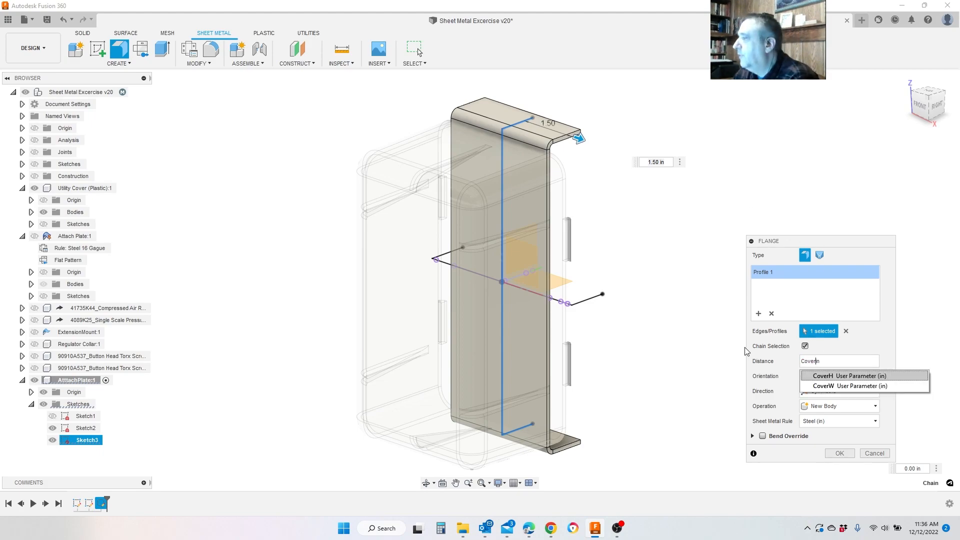
{"action": "type", "text": "W"}
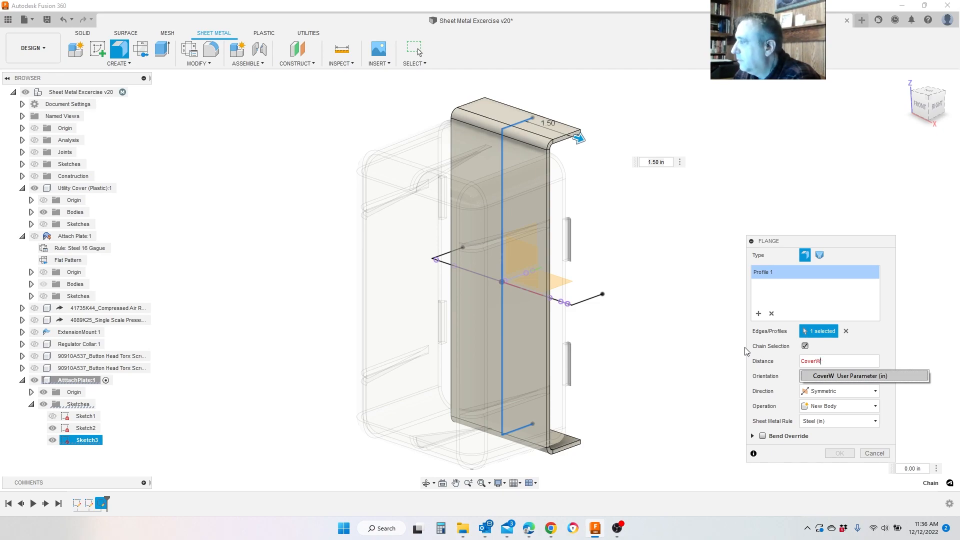
{"action": "key", "text": "Return"}
{"action": "type", "text": "-Overl"}
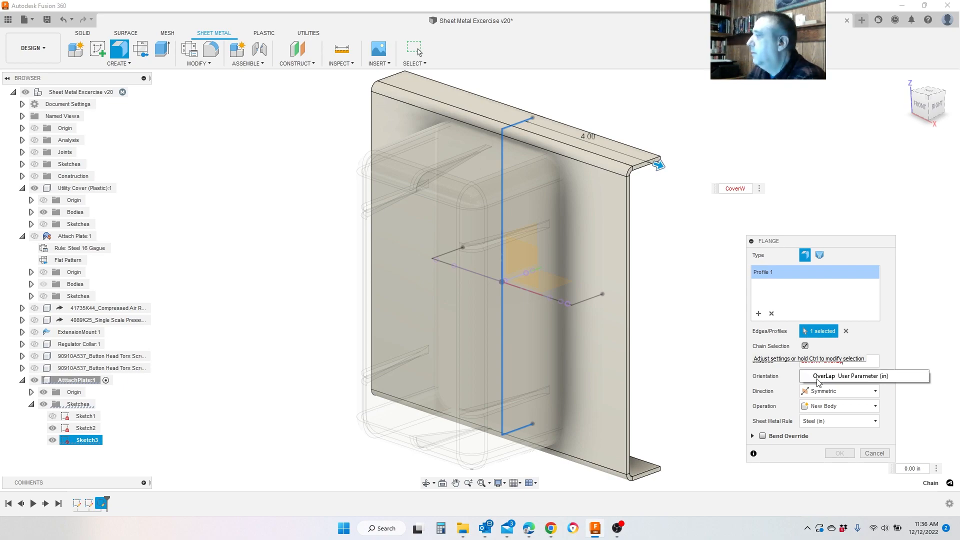
{"action": "left_click", "coordinate": [829, 376]}
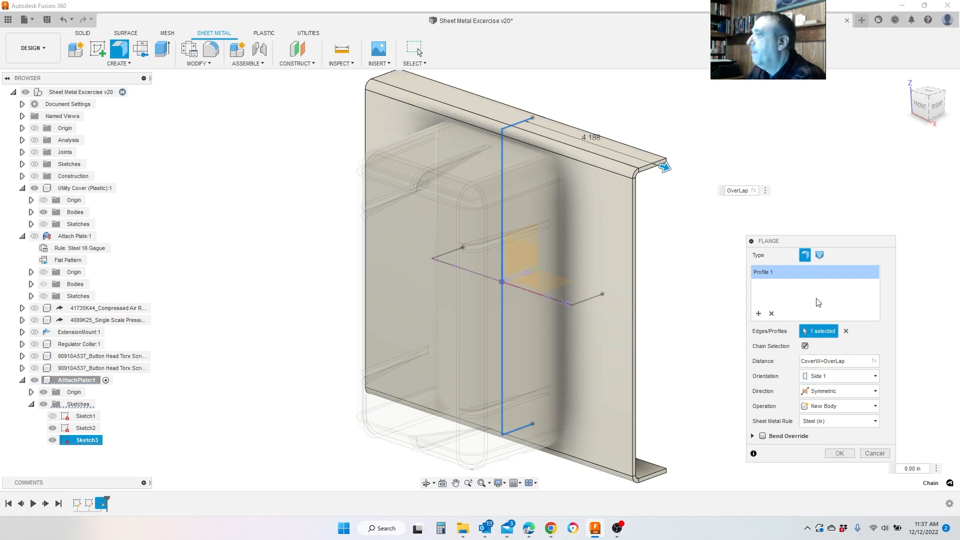
{"action": "left_click", "coordinate": [821, 361]}
{"action": "type", "text": "/2"}
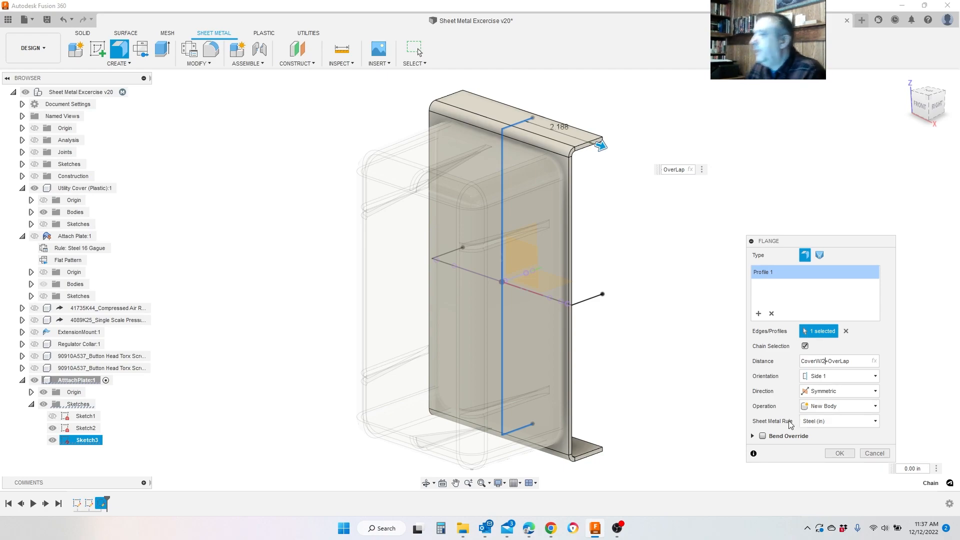
Assign the Steel 16 Gague sheet metal rule to the flange and expand its Bend Override settings
{"action": "left_click", "coordinate": [850, 421]}
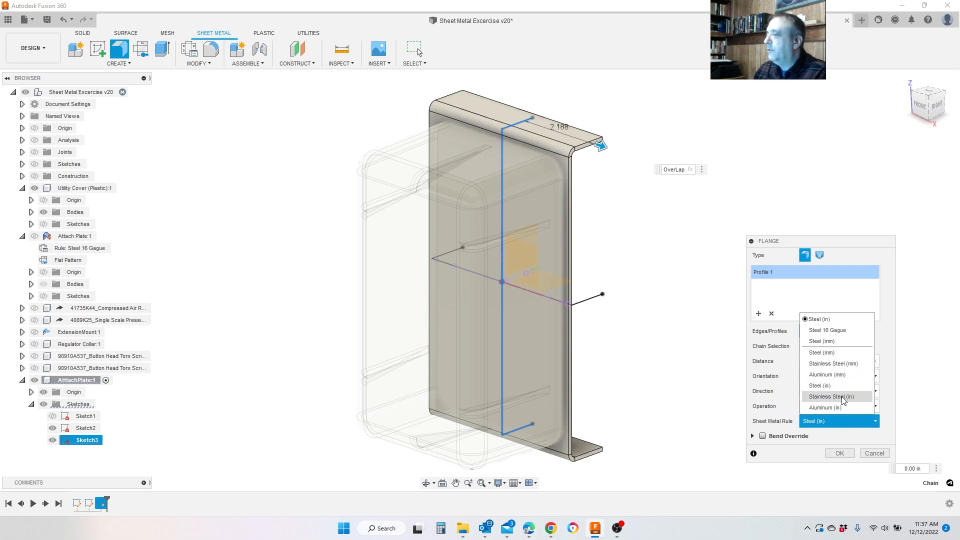
{"action": "left_click", "coordinate": [845, 330]}
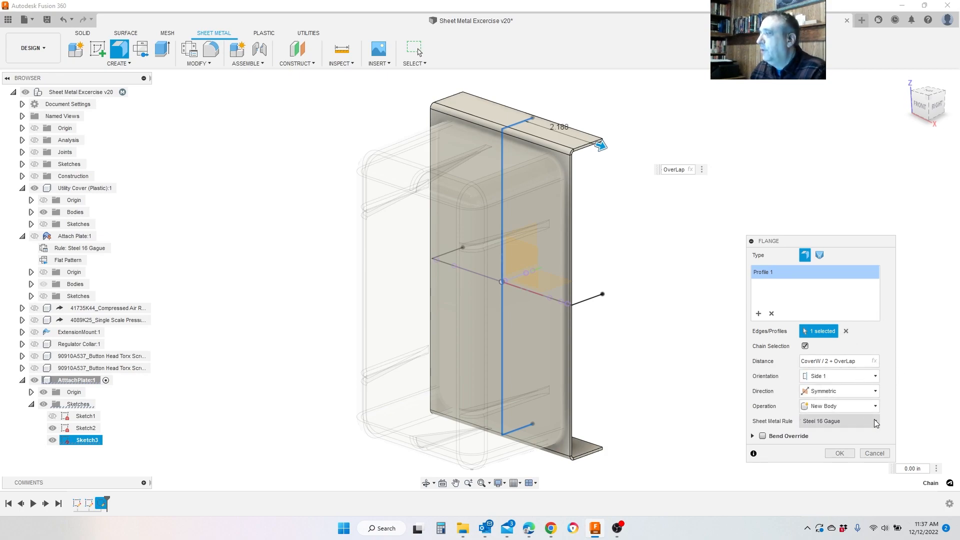
{"action": "left_click", "coordinate": [845, 421]}
{"action": "left_click", "coordinate": [834, 320]}
{"action": "left_click", "coordinate": [875, 421]}
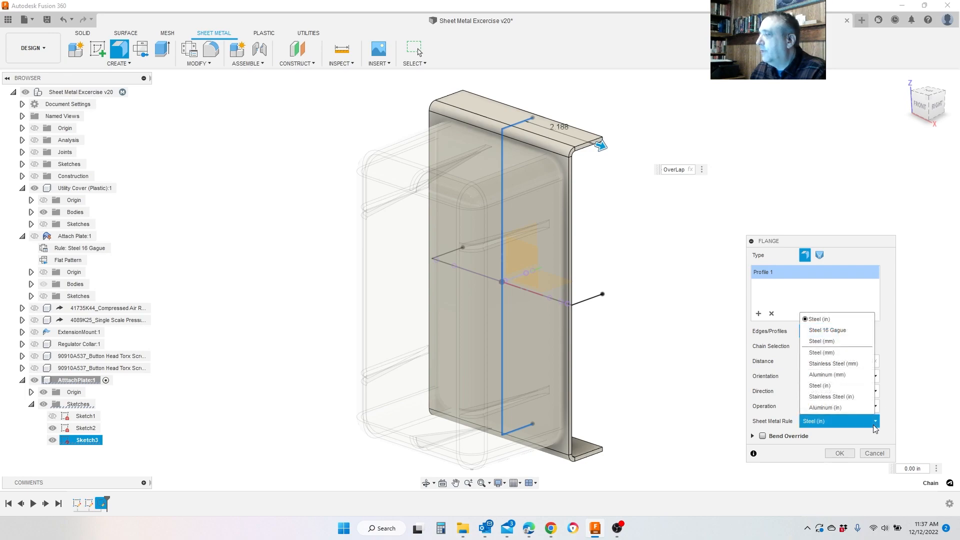
{"action": "left_click", "coordinate": [828, 331]}
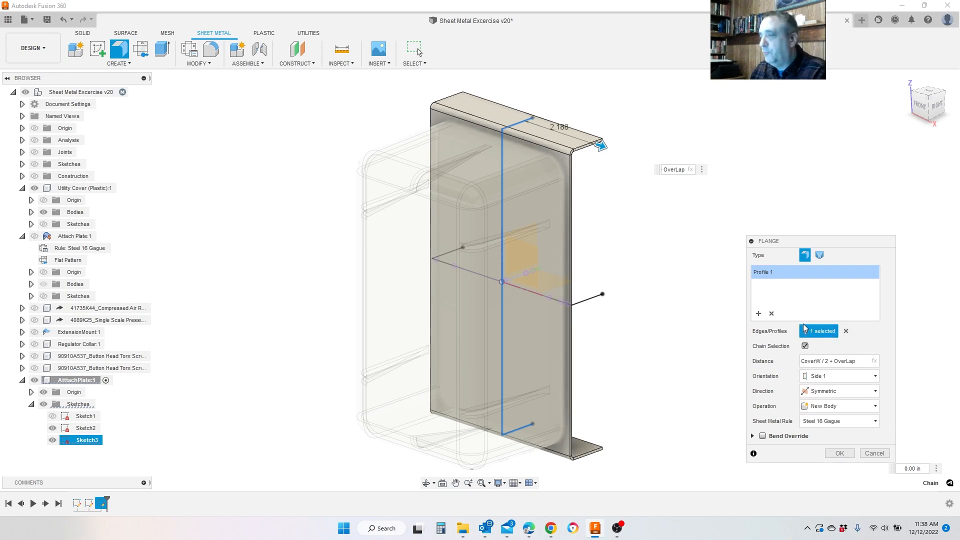
{"action": "left_click", "coordinate": [752, 436]}
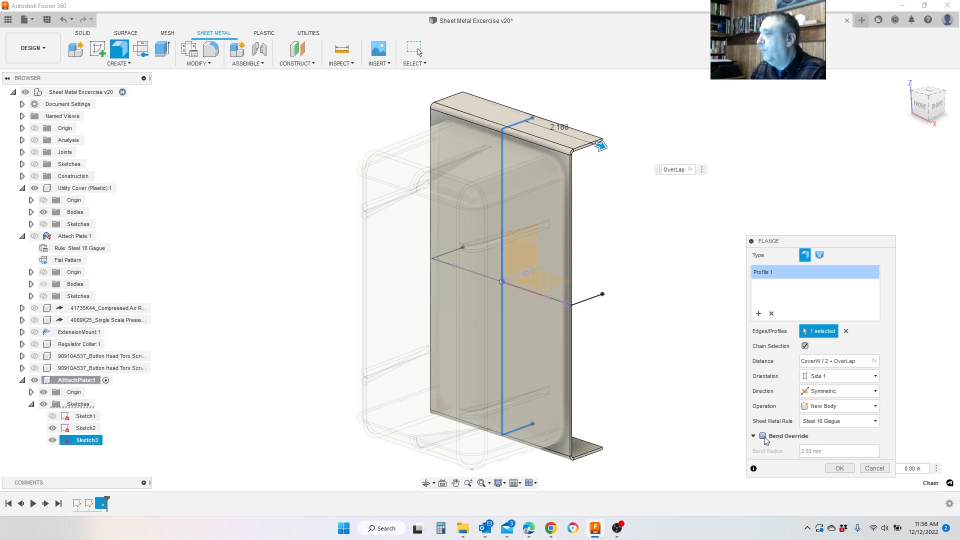
Finish the contour flange without overriding the bend radius of the Steel 16 Gague rule
{"action": "left_click", "coordinate": [763, 436]}
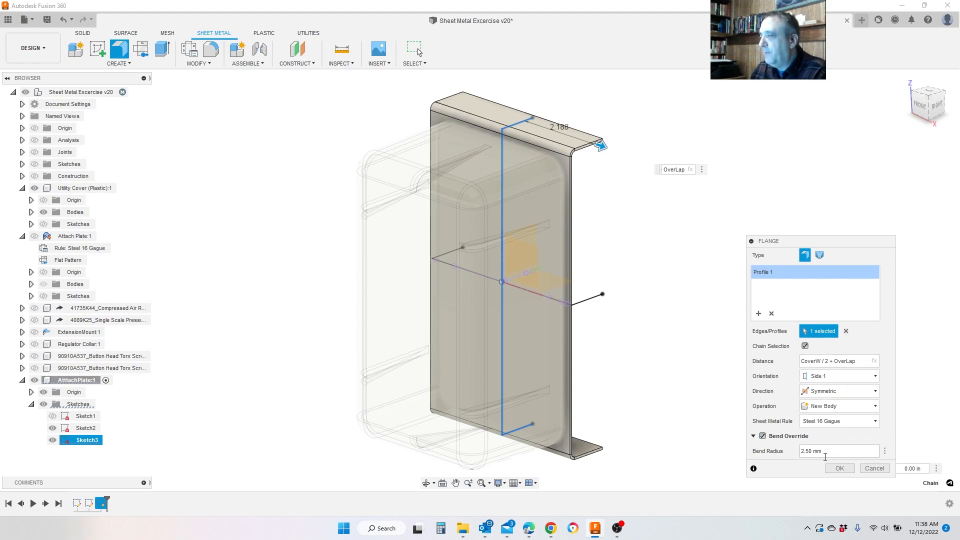
{"action": "left_click", "coordinate": [762, 436]}
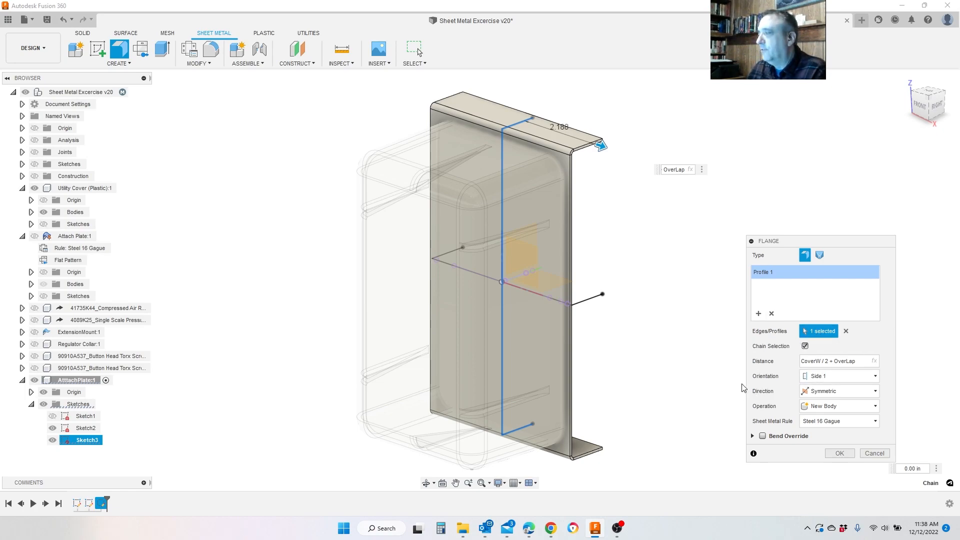
{"action": "left_click", "coordinate": [833, 452]}
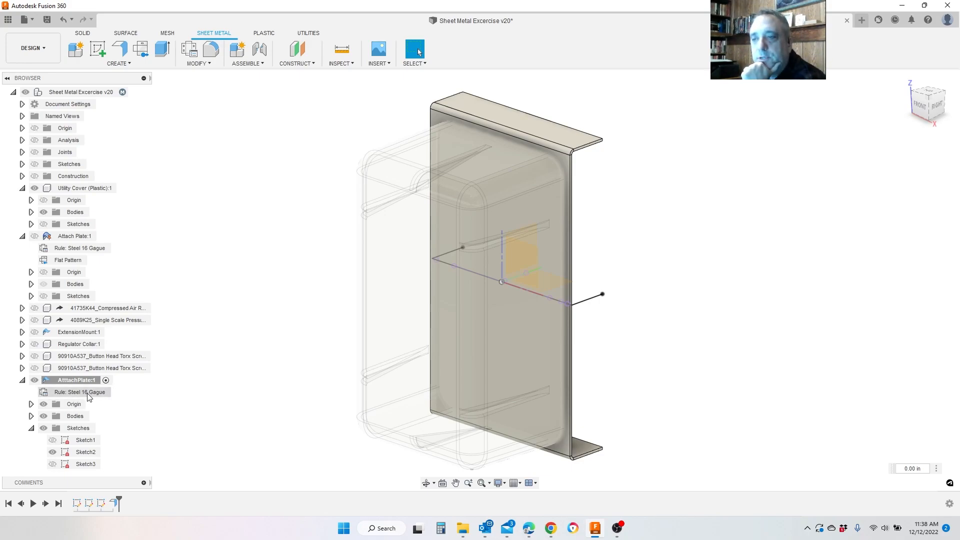
Check which sheet metal rules can be assigned to the new plate component and leave its rule as is
{"action": "left_click", "coordinate": [117, 394]}
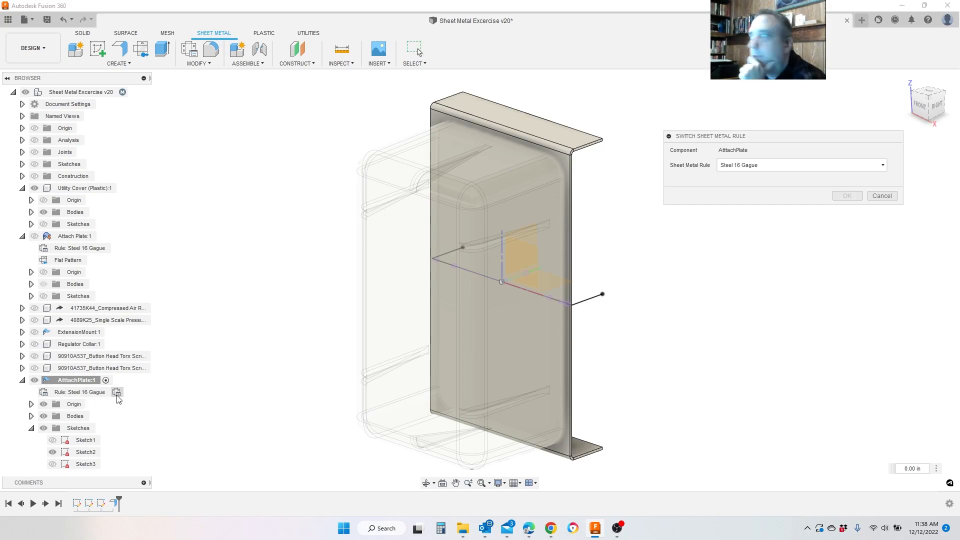
{"action": "left_click", "coordinate": [785, 166]}
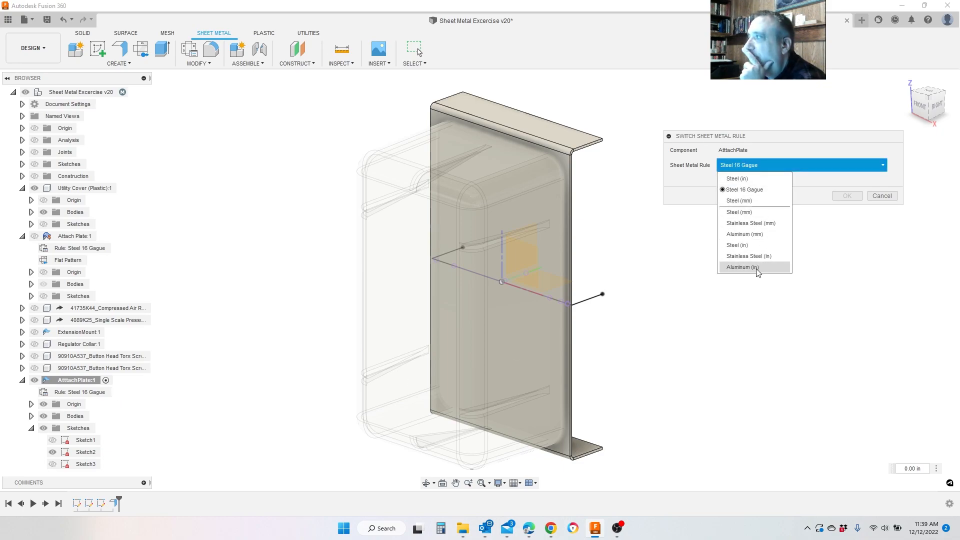
{"action": "left_click", "coordinate": [699, 203]}
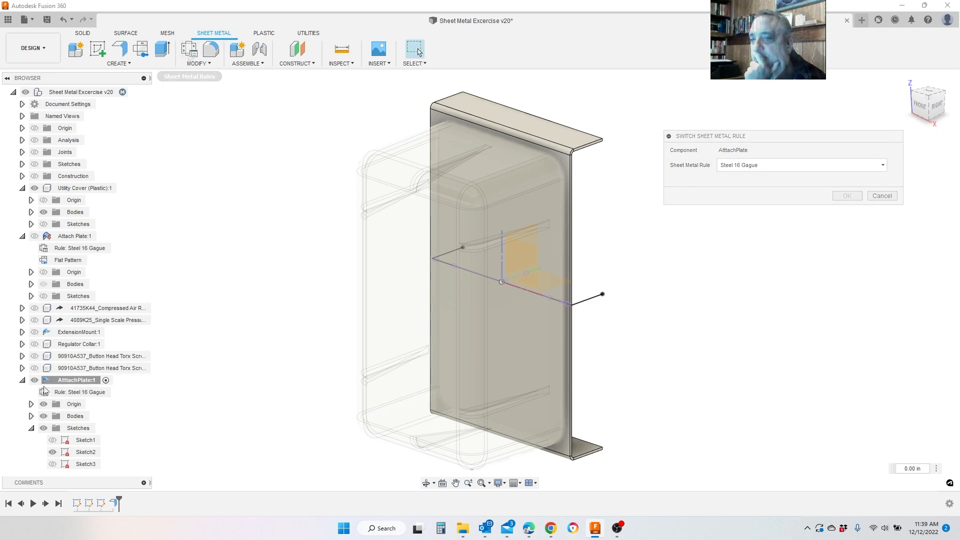
{"action": "key", "text": "Escape"}
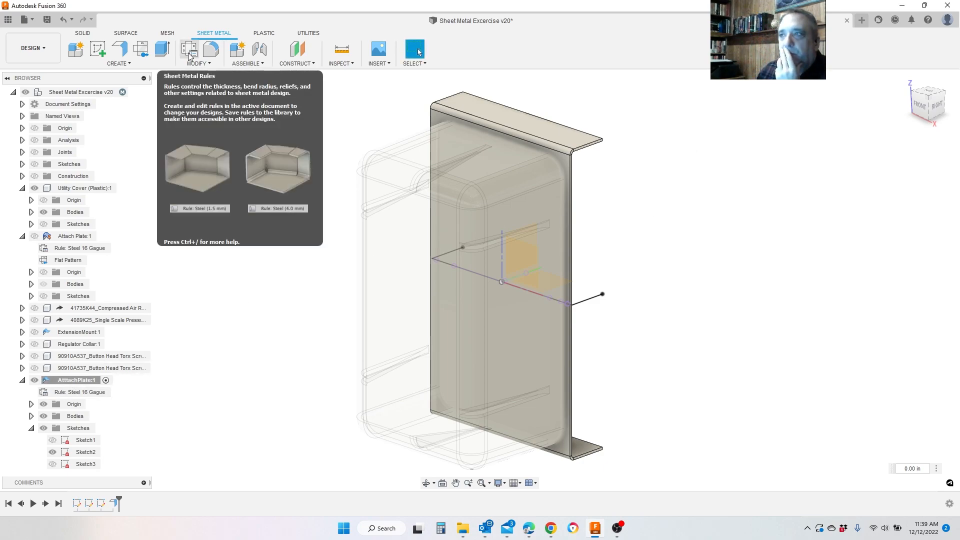
Review the library's Steel (in) sheet metal rule, including its thickness, miter gap, bend conditions and corner conditions, without saving changes
{"action": "left_click", "coordinate": [193, 53]}
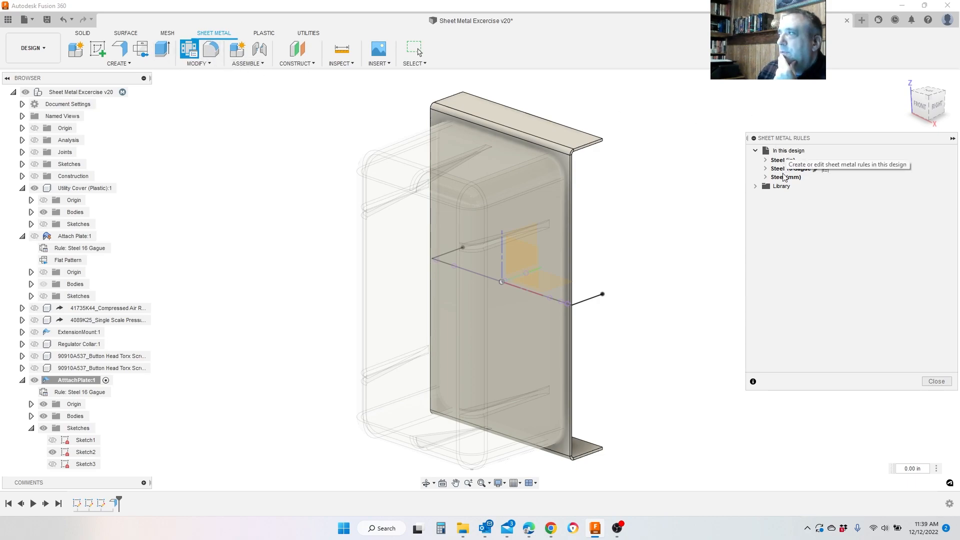
{"action": "left_click", "coordinate": [756, 186]}
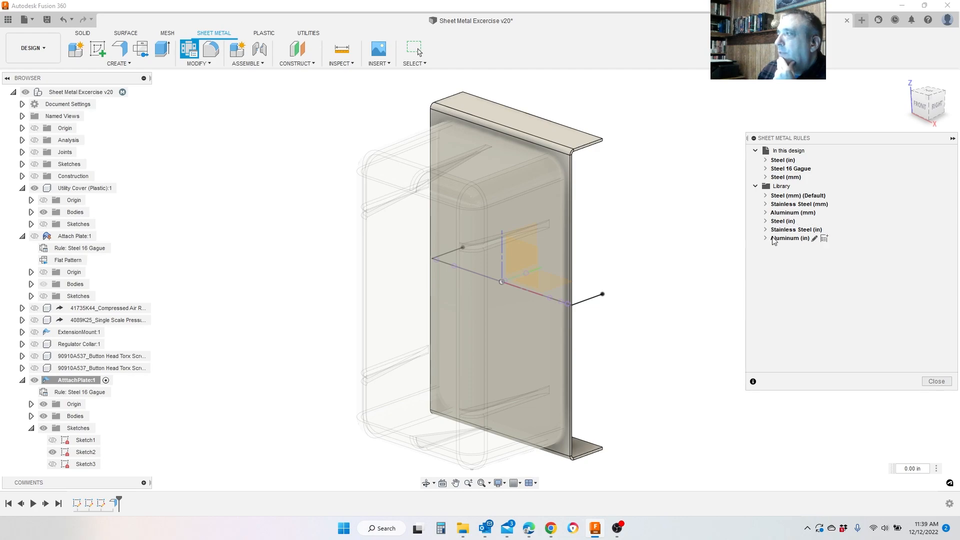
{"action": "left_click", "coordinate": [800, 223]}
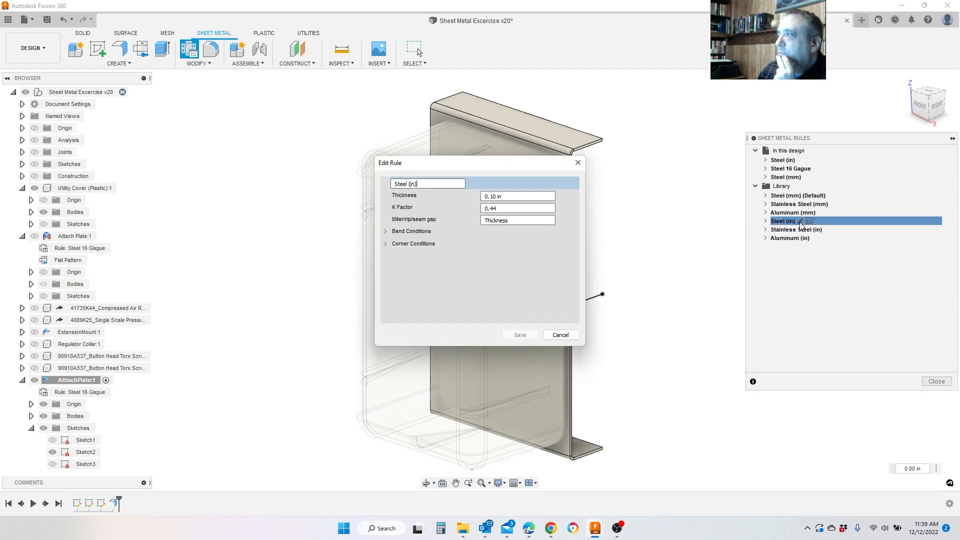
{"action": "left_click", "coordinate": [507, 198]}
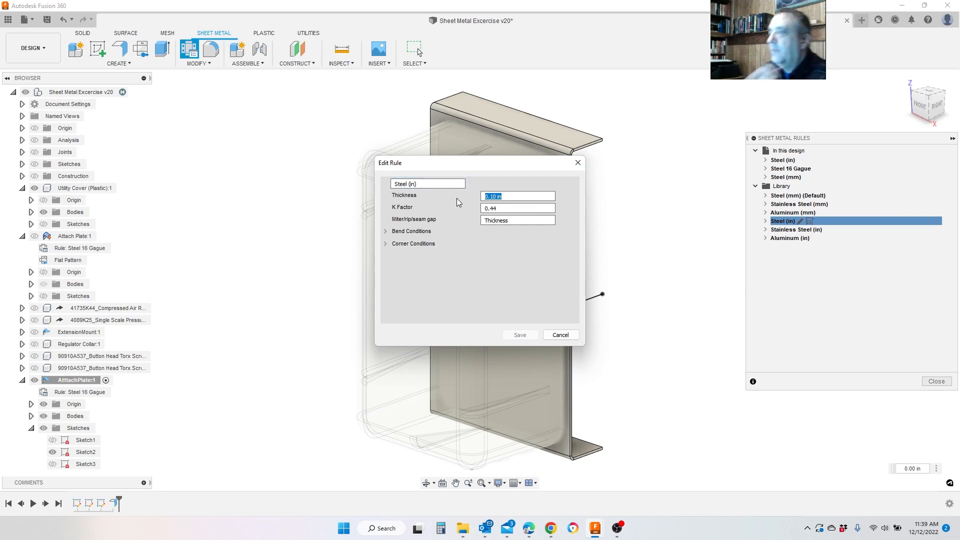
{"action": "left_click", "coordinate": [519, 221]}
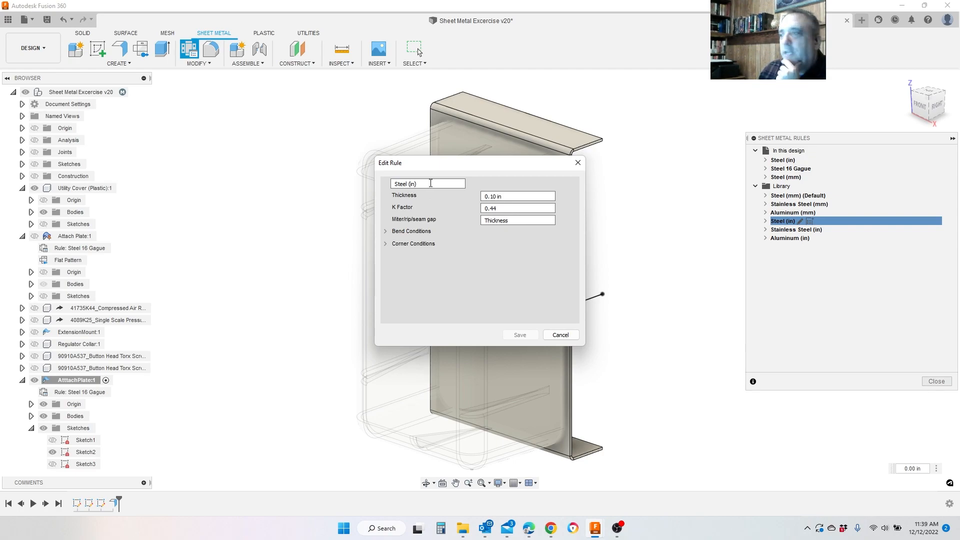
{"action": "left_click", "coordinate": [386, 243]}
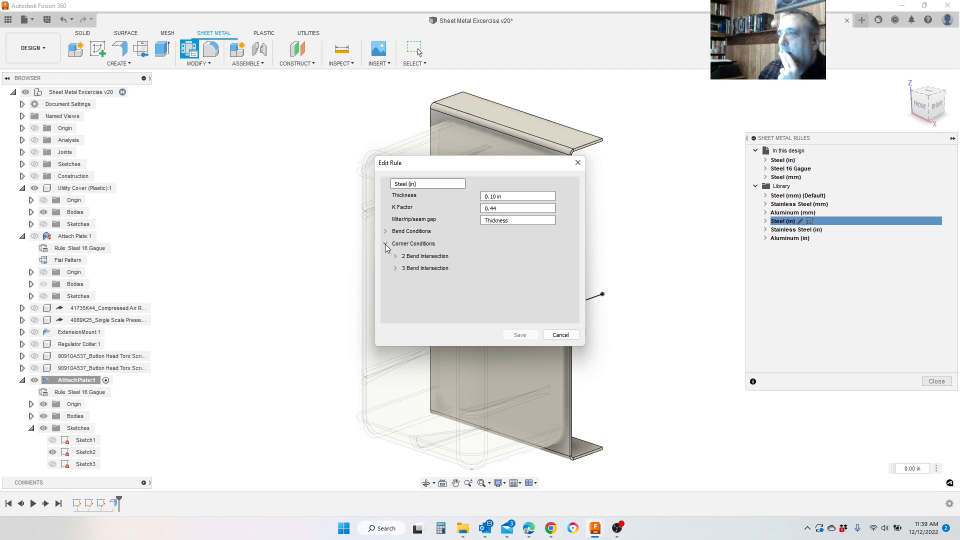
{"action": "left_click", "coordinate": [386, 233]}
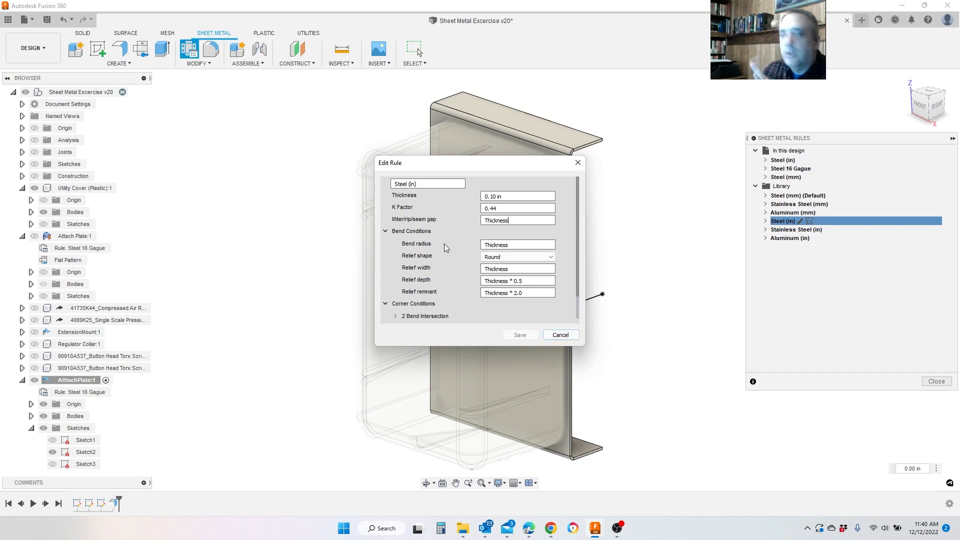
{"action": "left_click", "coordinate": [560, 335]}
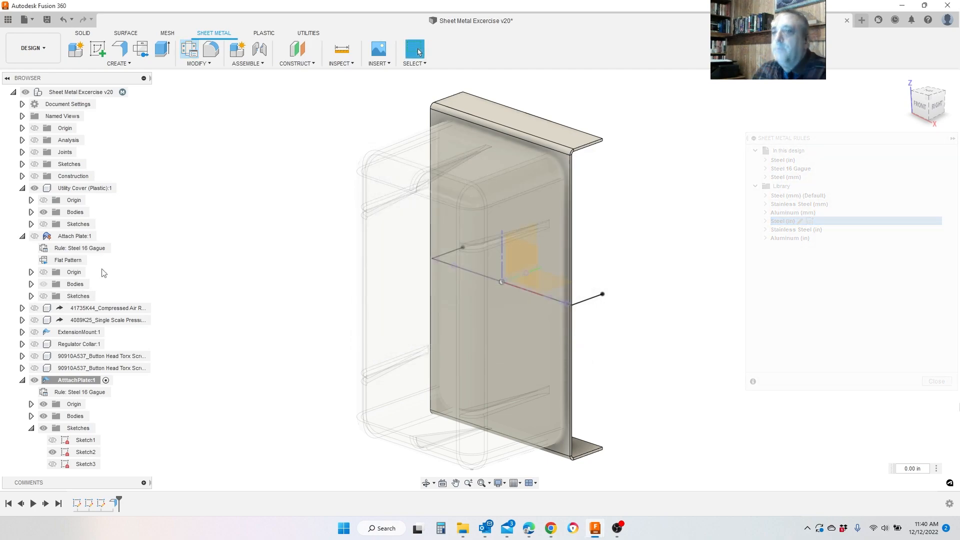
{"action": "left_click", "coordinate": [119, 48]}
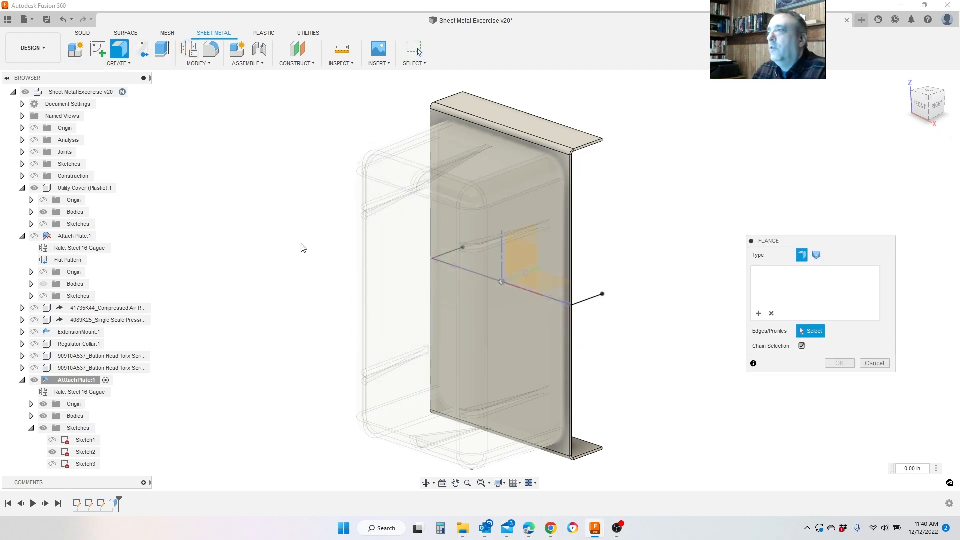
{"action": "left_click", "coordinate": [591, 298]}
{"action": "middle_click_drag", "start_coordinate": [591, 298], "coordinate": [377, 296], "text": "shift"}
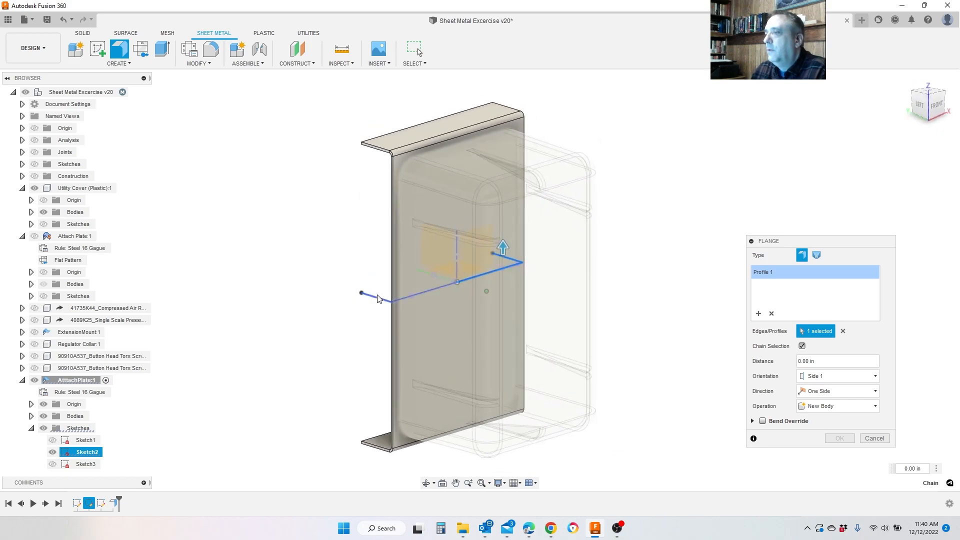
{"action": "middle_click_drag", "start_coordinate": [485, 313], "coordinate": [660, 320], "text": "shift"}
{"action": "left_click", "coordinate": [833, 362]}
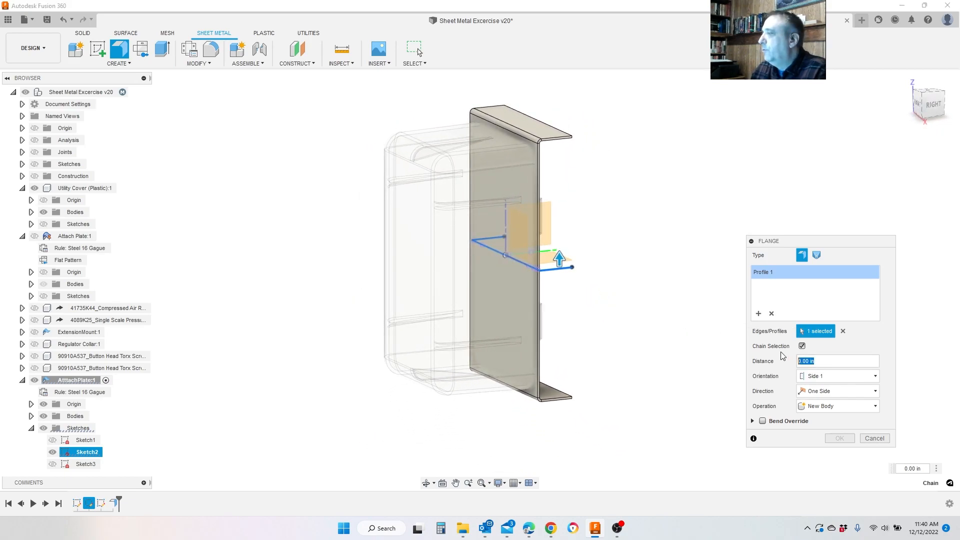
{"action": "type", "text": "CoverH"}
{"action": "key", "text": "Return"}
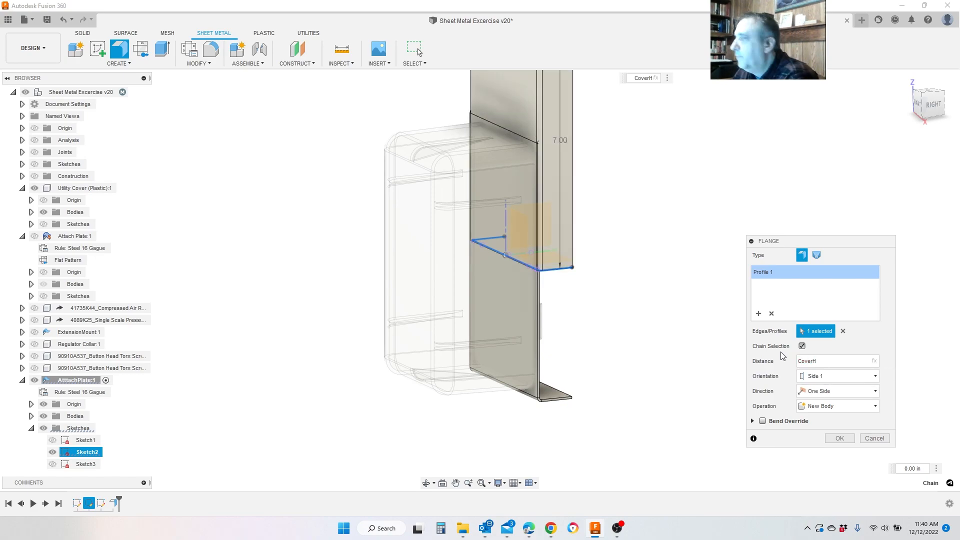
{"action": "key", "text": "Return"}
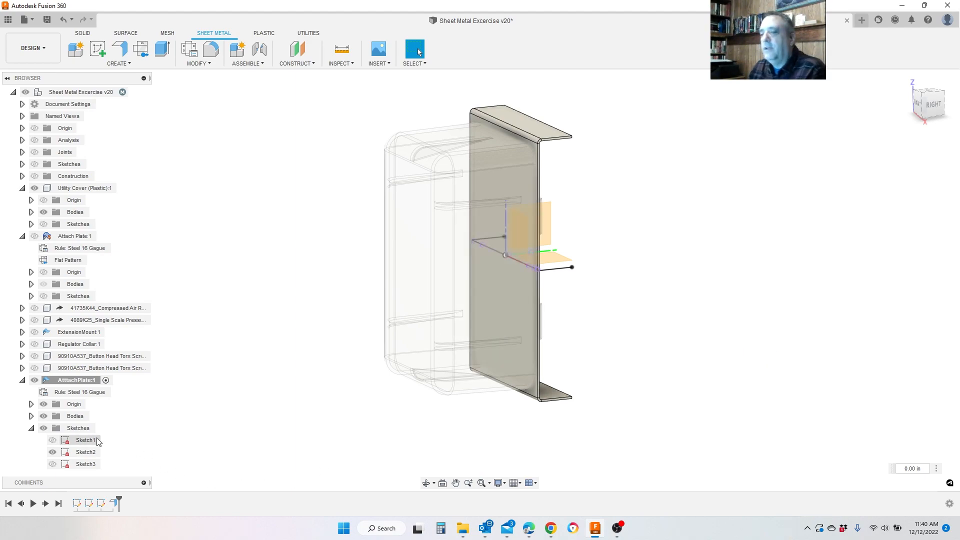
Create a symmetric contour flange from the horizontal U-shaped profile as a new body, with a distance of CoverH/2+OverLap
{"action": "mouse_move", "coordinate": [98, 440]}
{"action": "middle_mouse_down", "text": "shift"}
{"action": "mouse_move", "coordinate": [139, 410]}
{"action": "mouse_move", "coordinate": [209, 403]}
{"action": "mouse_move", "coordinate": [160, 428]}
{"action": "middle_mouse_up", "text": "shift"}
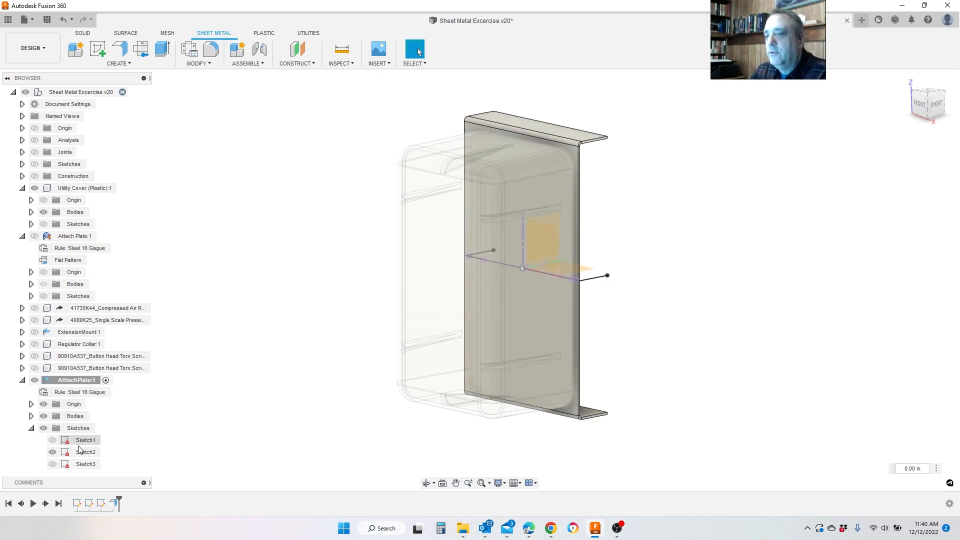
{"action": "left_click", "coordinate": [119, 49]}
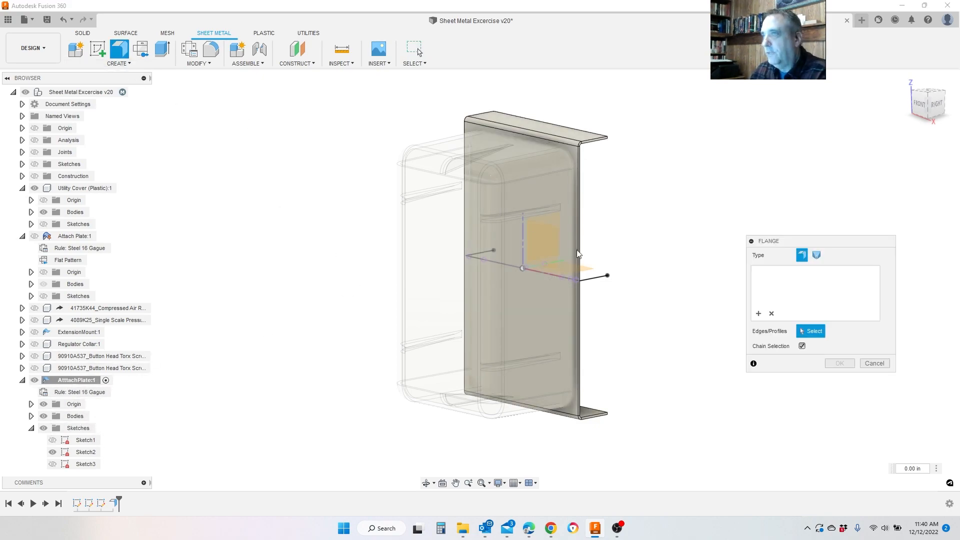
{"action": "left_click", "coordinate": [599, 282]}
{"action": "mouse_move", "coordinate": [599, 282]}
{"action": "middle_mouse_down", "text": "shift"}
{"action": "mouse_move", "coordinate": [563, 321]}
{"action": "mouse_move", "coordinate": [446, 294]}
{"action": "middle_mouse_up", "text": "shift"}
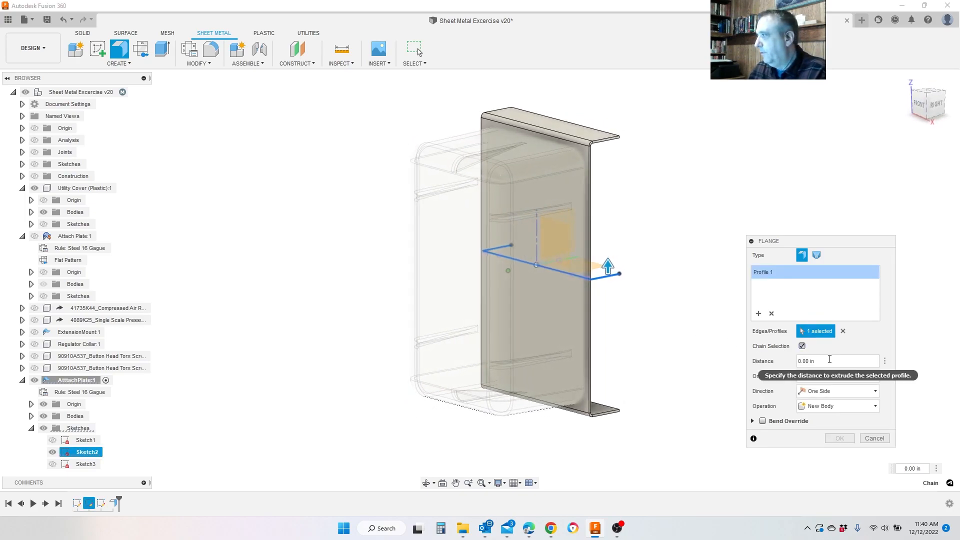
{"action": "left_click_drag", "start_coordinate": [830, 360], "coordinate": [764, 366]}
{"action": "type", "text": "Cover"}
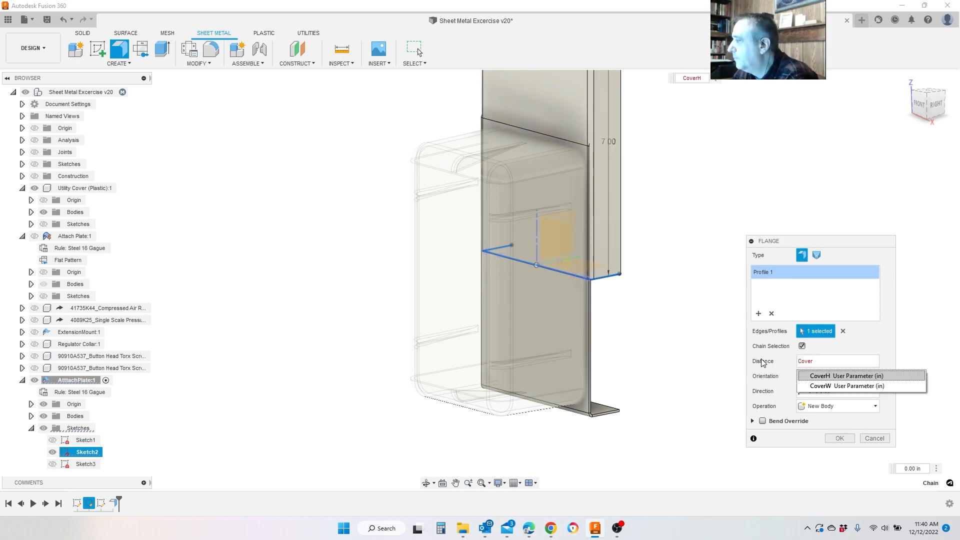
{"action": "type", "text": "H/2+Over"}
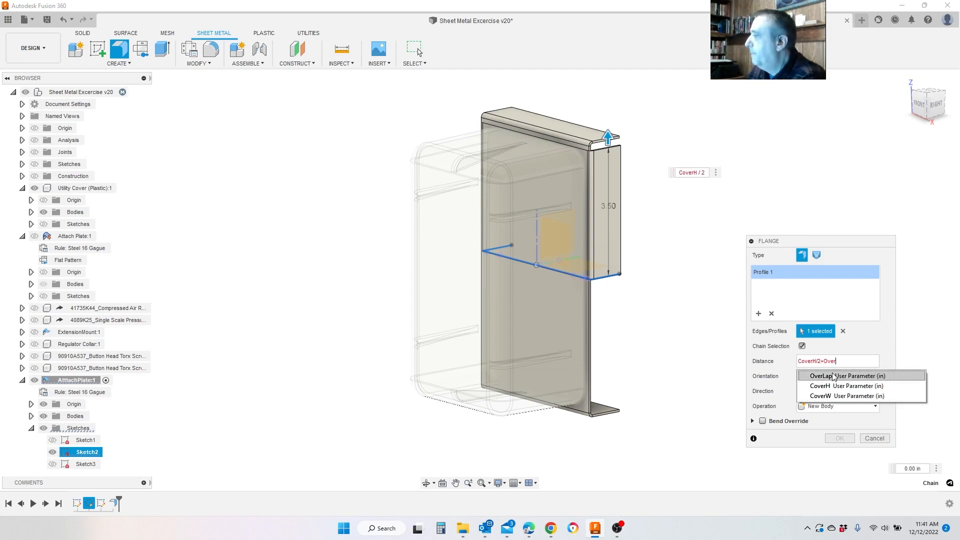
{"action": "left_click", "coordinate": [834, 376]}
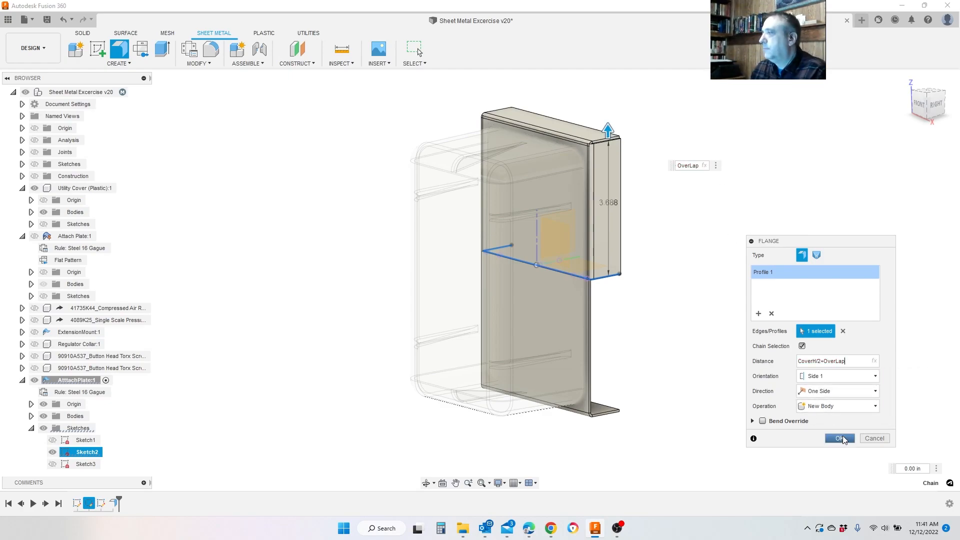
{"action": "left_click", "coordinate": [853, 376]}
{"action": "left_click", "coordinate": [853, 391]}
{"action": "left_click", "coordinate": [830, 426]}
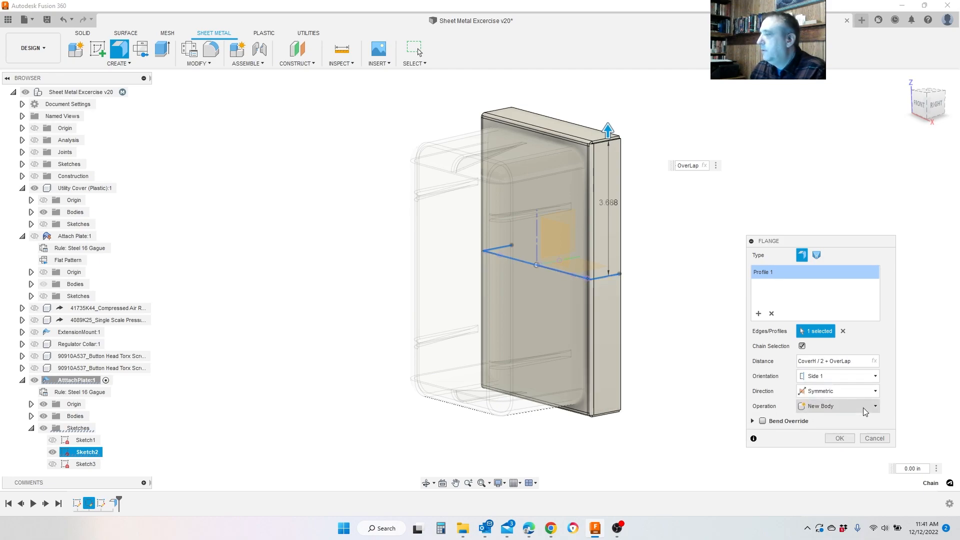
{"action": "left_click", "coordinate": [840, 438]}
Examine the upper front corner of the plate where the two contour flanges meet
{"action": "scroll", "coordinate": [593, 126], "scroll_direction": "up", "scroll_amount": 5}
{"action": "scroll", "coordinate": [594, 126], "scroll_direction": "up", "scroll_amount": 3}
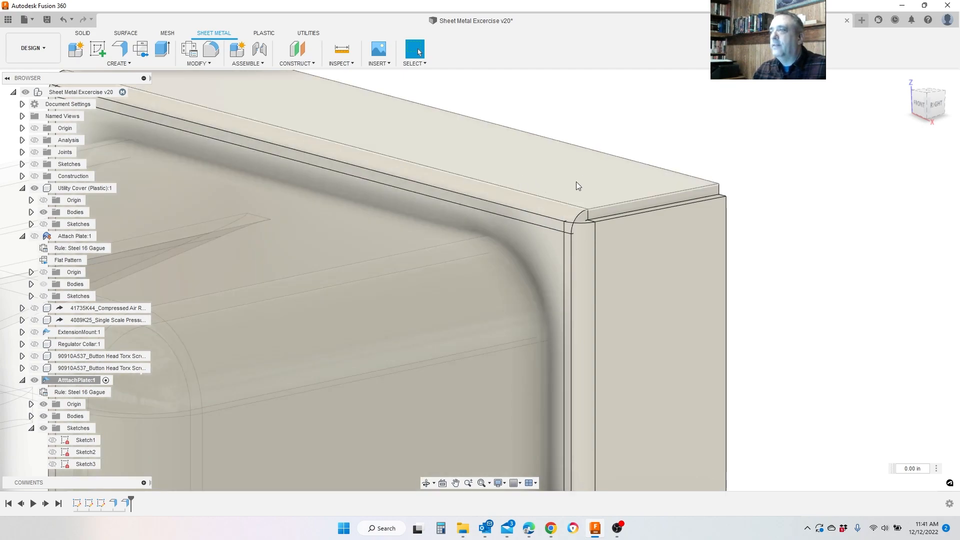
{"action": "scroll", "coordinate": [601, 225], "scroll_direction": "down", "scroll_amount": 5}
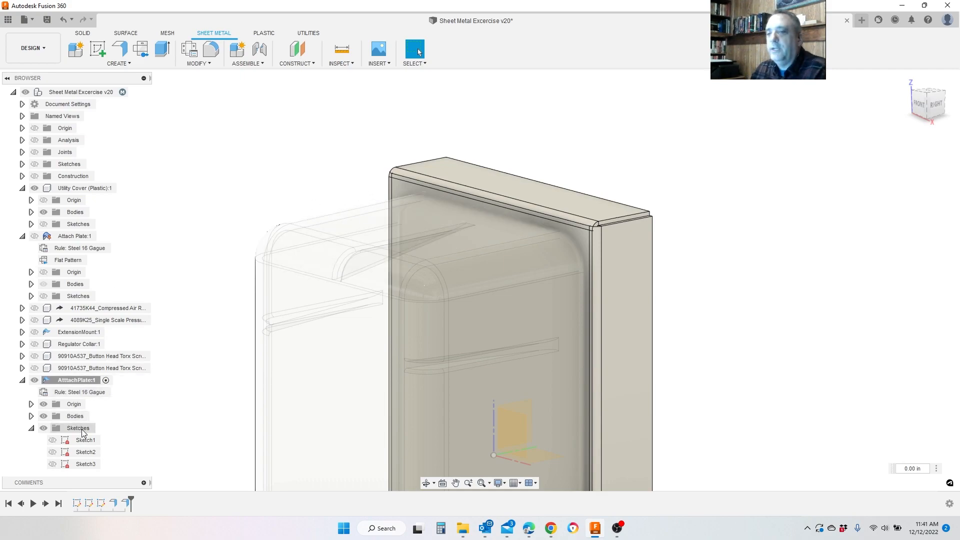
{"action": "left_click", "coordinate": [58, 443]}
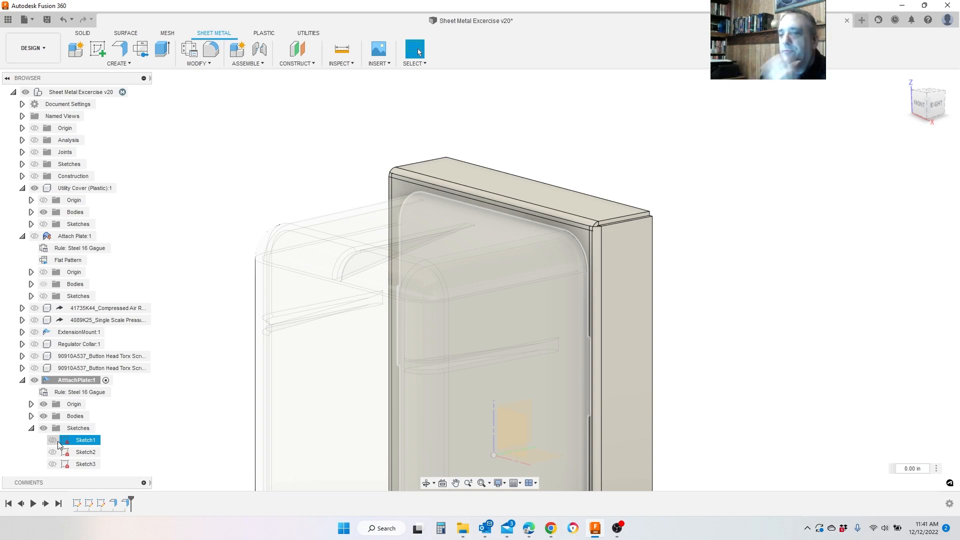
{"action": "key", "text": "Escape"}
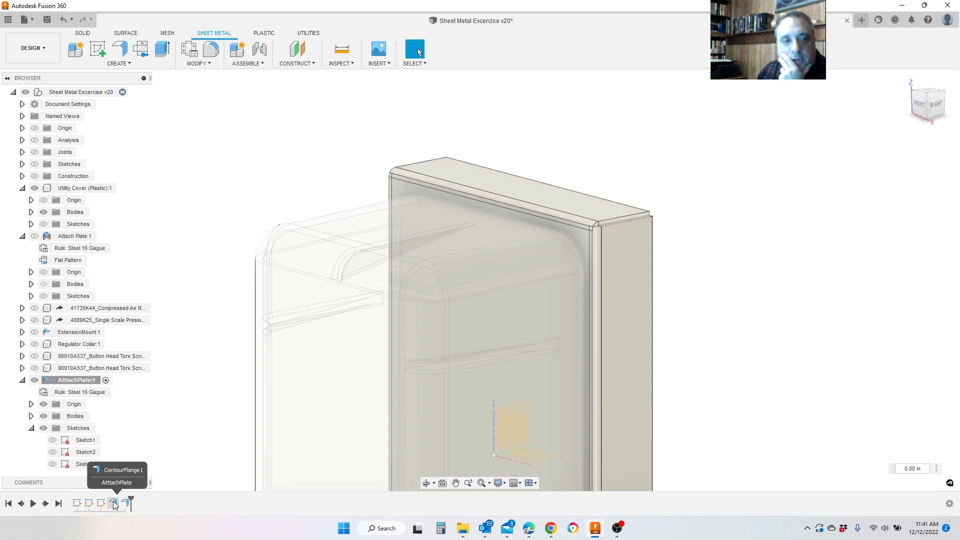
Edit the first contour flange, built from the vertical profile, and set its distance to CoverW / 2
{"action": "right_click", "coordinate": [112, 504]}
{"action": "left_click", "coordinate": [128, 404]}
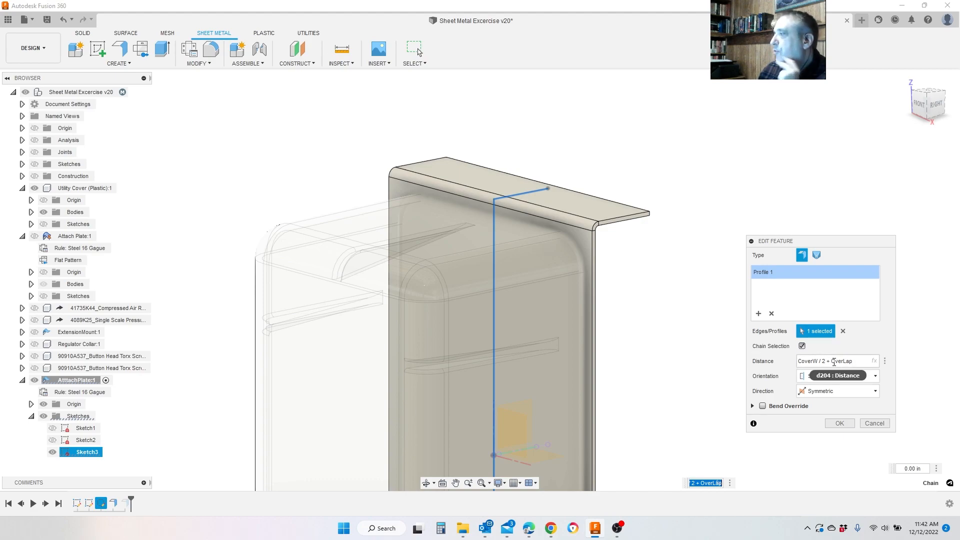
{"action": "left_click", "coordinate": [867, 359]}
{"action": "key", "text": "BackSpace"}
{"action": "key", "text": "BackSpace"}
{"action": "key", "text": "BackSpace"}
{"action": "key", "text": "BackSpace"}
{"action": "key", "text": "BackSpace"}
{"action": "key", "text": "BackSpace"}
{"action": "key", "text": "BackSpace"}
{"action": "key", "text": "BackSpace"}
{"action": "key", "text": "BackSpace"}
{"action": "key", "text": "BackSpace"}
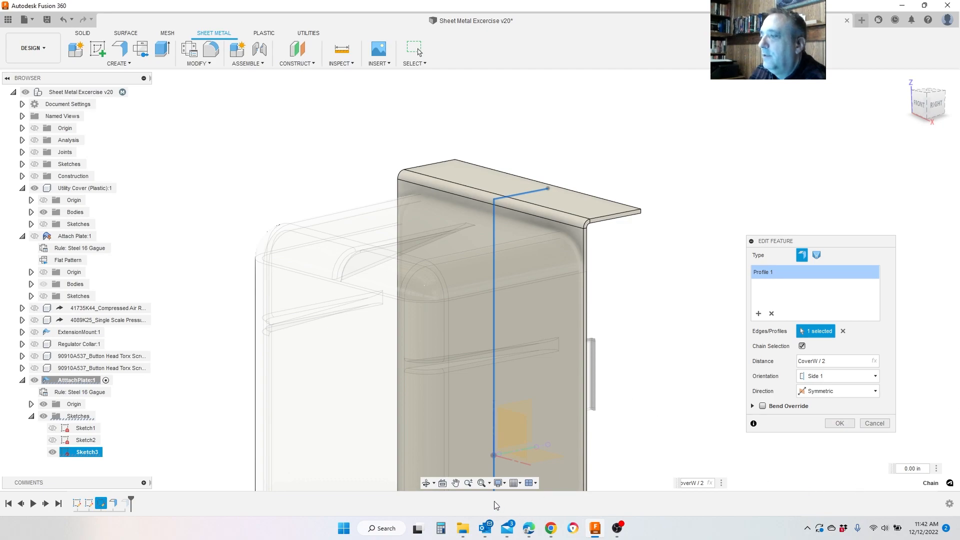
{"action": "key", "text": "Return"}
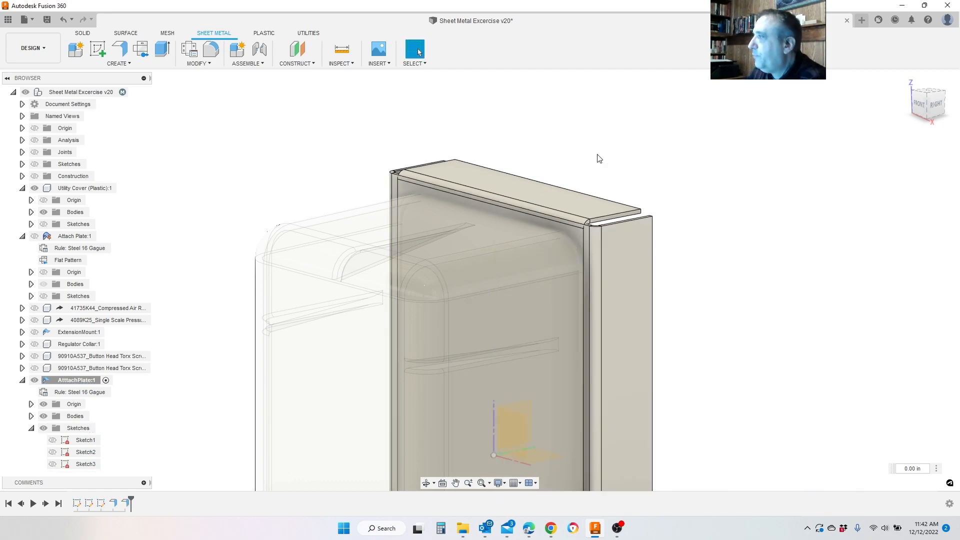
Edit the second contour flange, built from the horizontal U-shaped profile, and set its distance to CoverH / 2
{"action": "right_click", "coordinate": [127, 504]}
{"action": "left_click", "coordinate": [150, 403]}
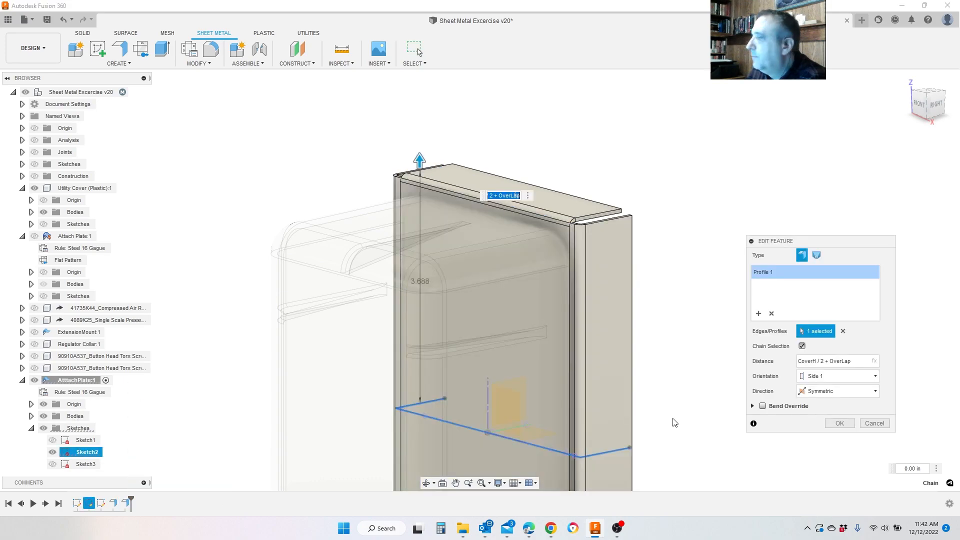
{"action": "left_click", "coordinate": [866, 362]}
{"action": "key", "text": "BackSpace"}
{"action": "key", "text": "BackSpace"}
{"action": "key", "text": "BackSpace"}
{"action": "key", "text": "BackSpace"}
{"action": "key", "text": "BackSpace"}
{"action": "key", "text": "BackSpace"}
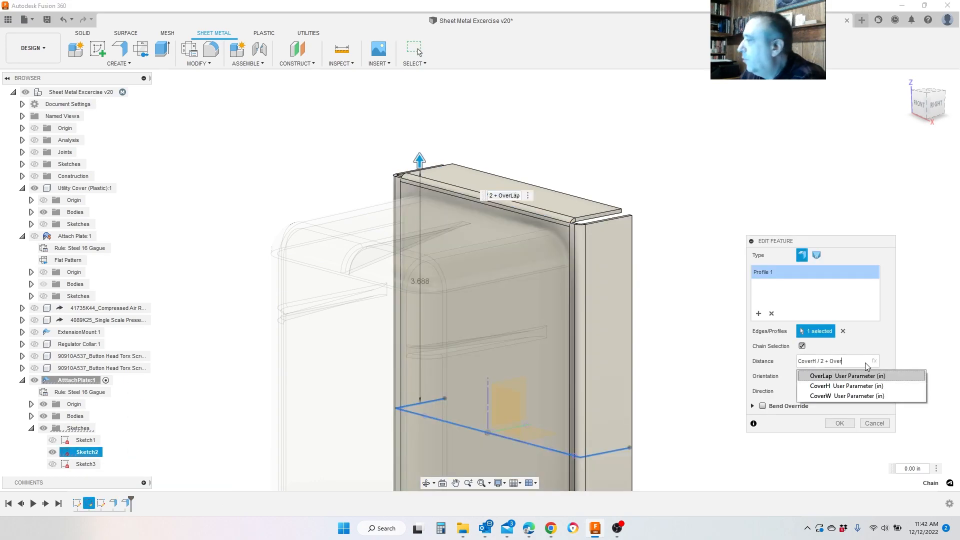
{"action": "key", "text": "BackSpace"}
{"action": "key", "text": "BackSpace"}
{"action": "key", "text": "BackSpace"}
{"action": "key", "text": "BackSpace"}
{"action": "key", "text": "Return"}
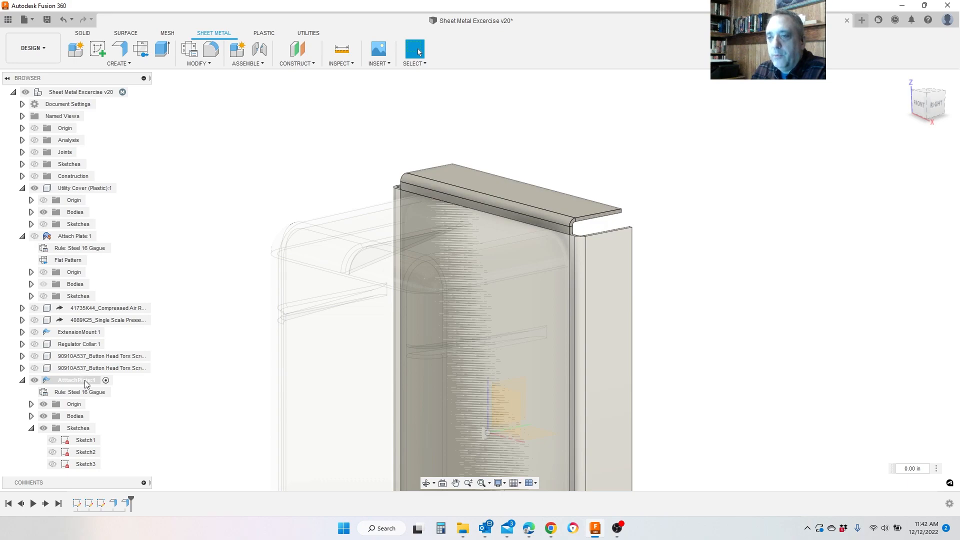
Edit the first contour flange, built from the vertical profile, and set its distance to CoverW / 2-Tol32
{"action": "left_click", "coordinate": [75, 380]}
{"action": "right_click", "coordinate": [116, 505]}
{"action": "left_click", "coordinate": [161, 403]}
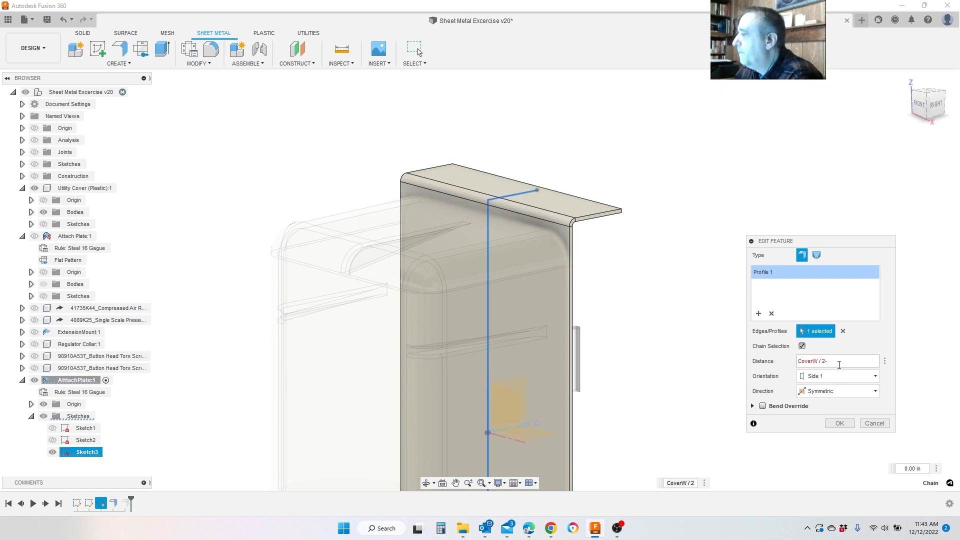
{"action": "type", "text": "-"}
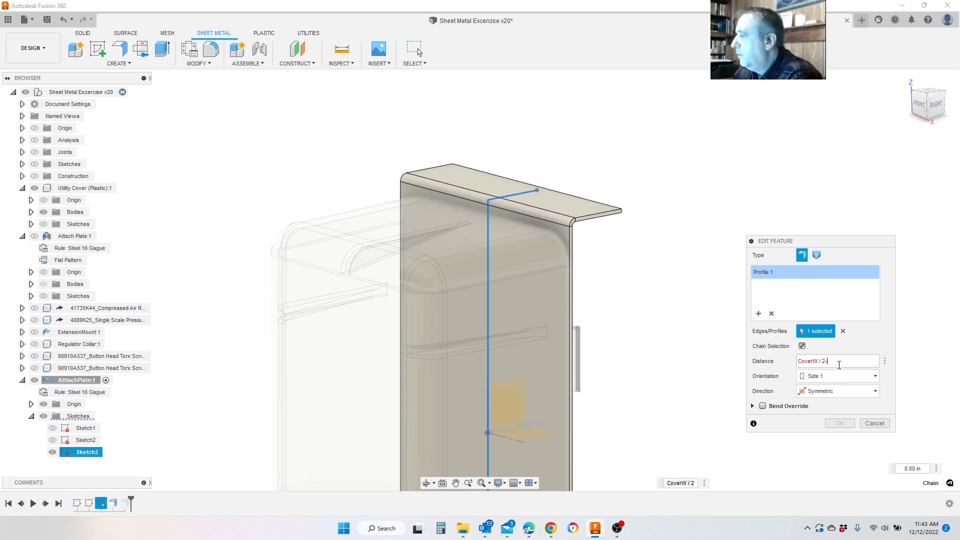
{"action": "type", "text": "Tol32"}
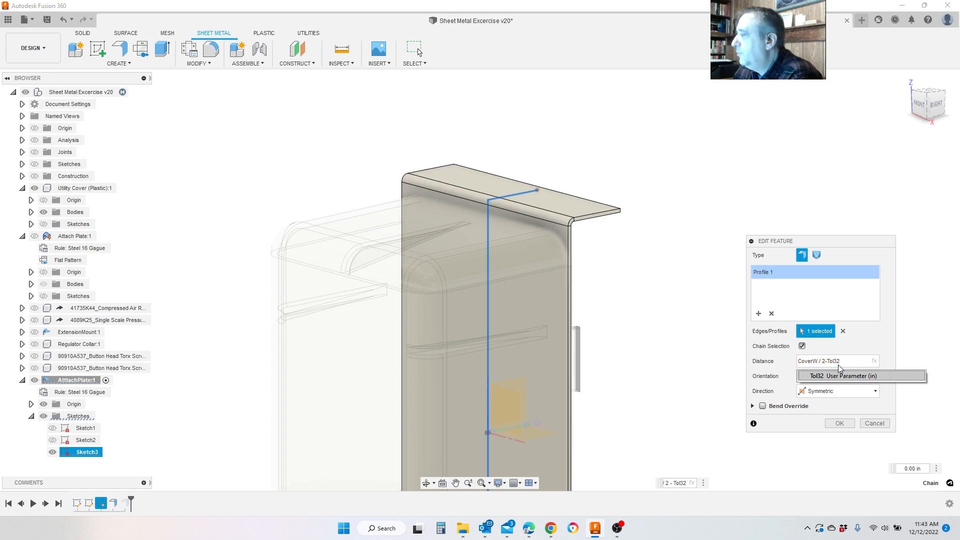
{"action": "key", "text": "Return"}
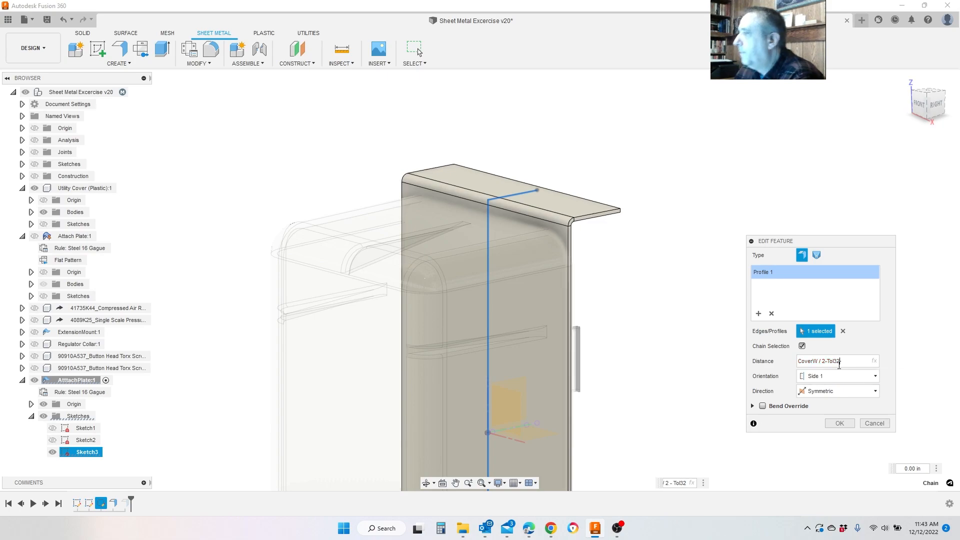
{"action": "left_click", "coordinate": [839, 423]}
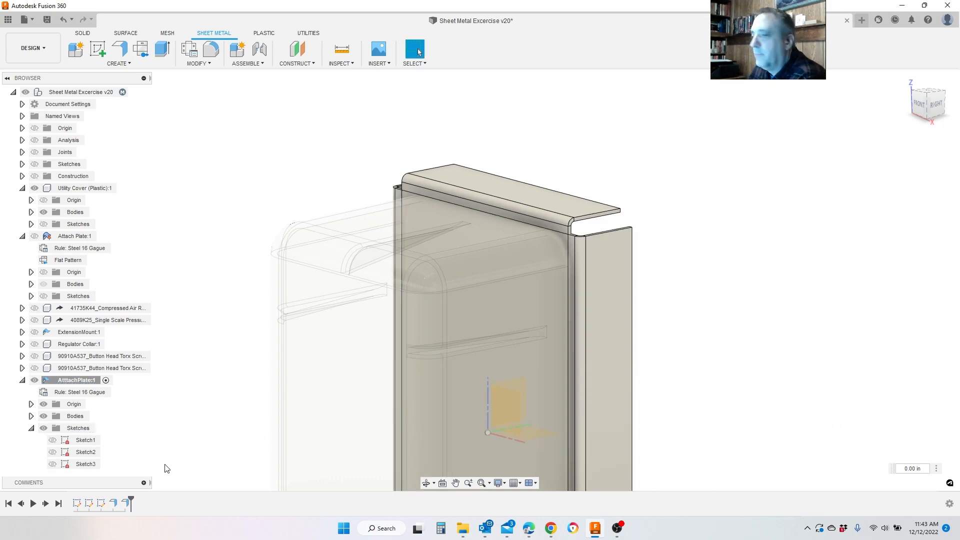
Edit the second contour flange and set its distance to CoverH / 2-Tol32
{"action": "right_click", "coordinate": [126, 503]}
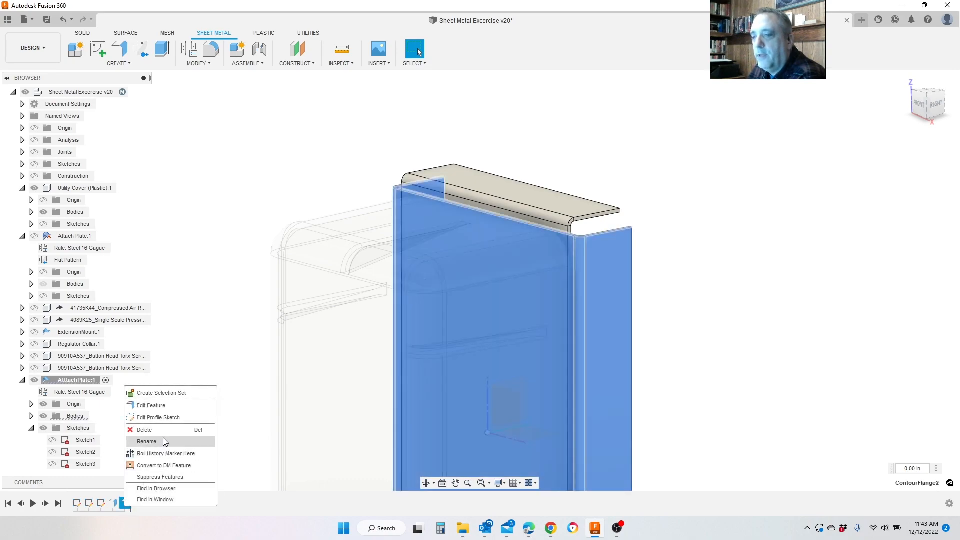
{"action": "left_click", "coordinate": [150, 403]}
{"action": "left_click", "coordinate": [840, 361]}
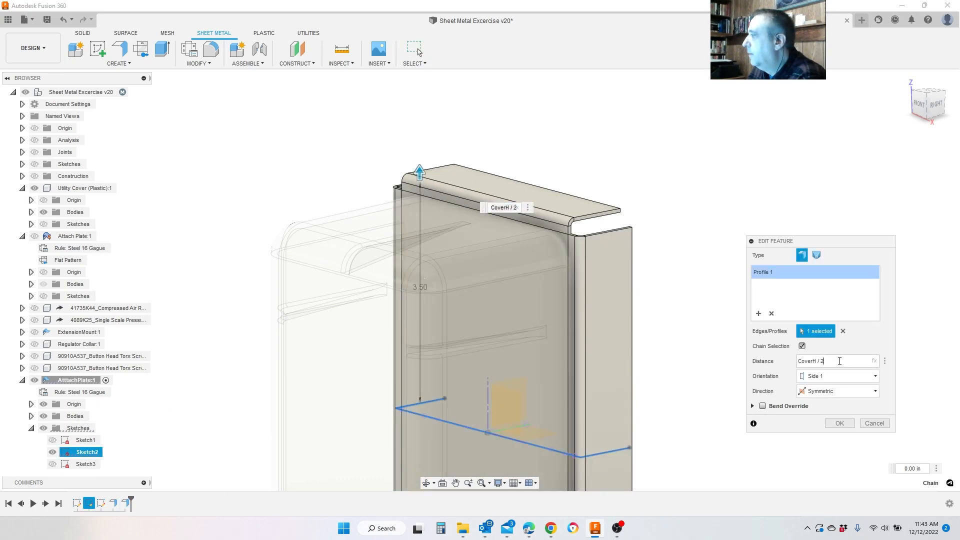
{"action": "type", "text": "-Tol"}
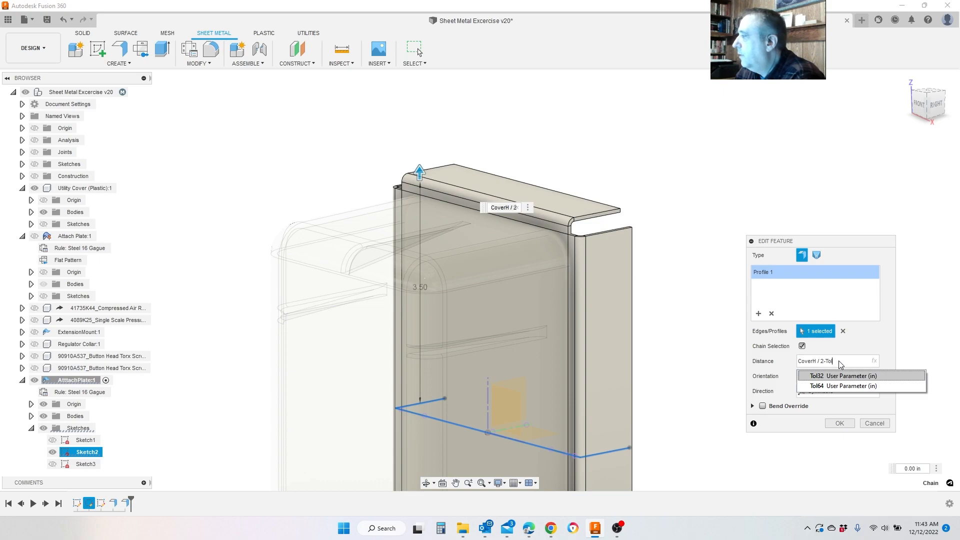
{"action": "type", "text": "32"}
{"action": "left_click", "coordinate": [839, 377]}
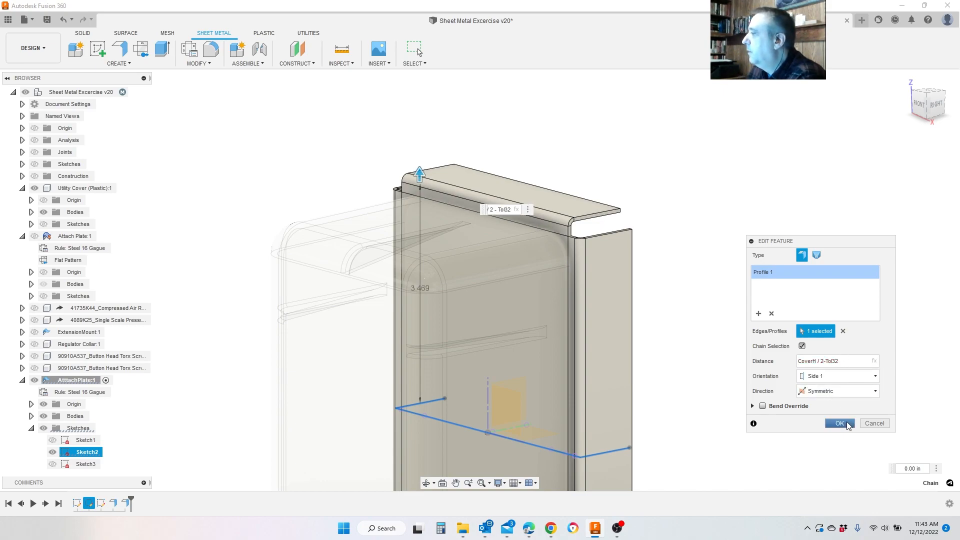
{"action": "left_click", "coordinate": [839, 423]}
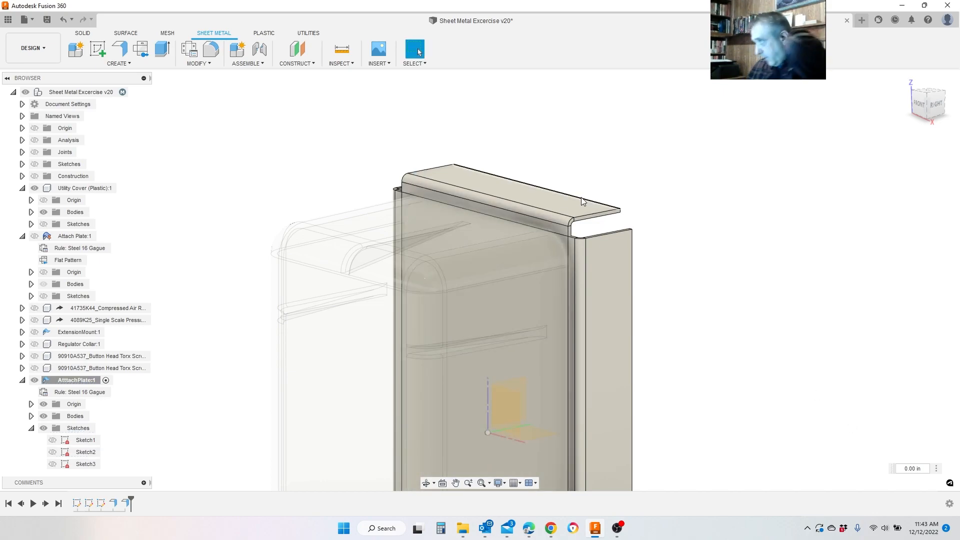
Combine the two contour flange bodies with the Join operation, without keeping the tool body
{"action": "scroll", "coordinate": [468, 144], "scroll_direction": "down", "scroll_amount": 3}
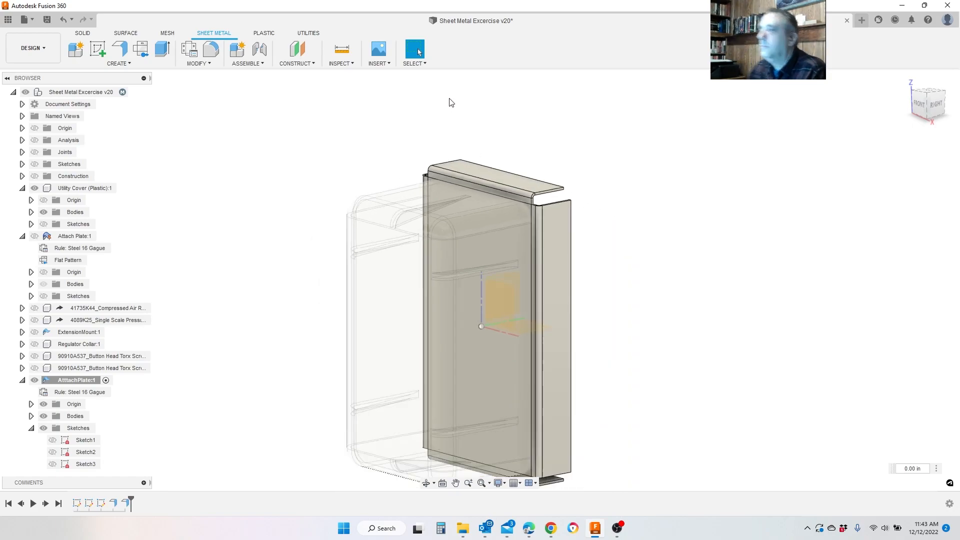
{"action": "scroll", "coordinate": [450, 104], "scroll_direction": "down", "scroll_amount": 2}
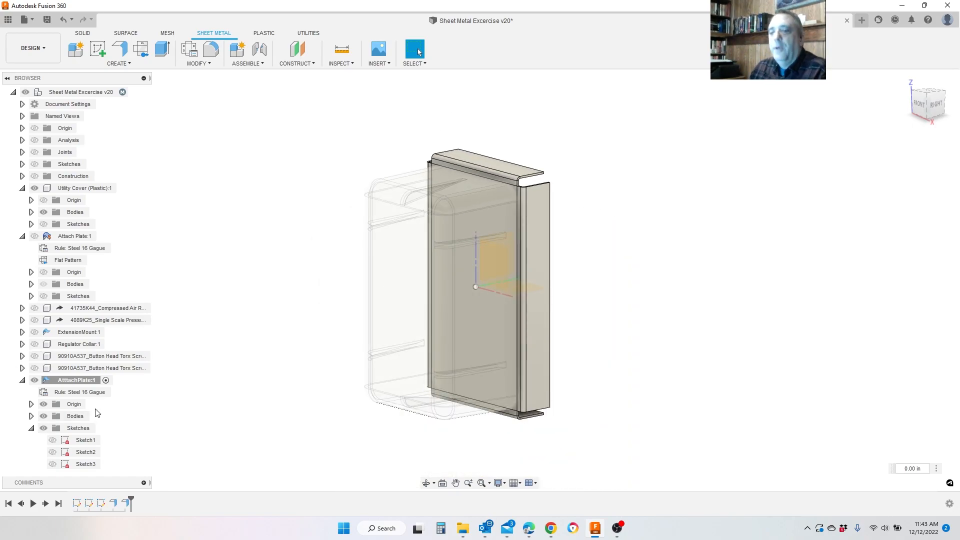
{"action": "left_click", "coordinate": [32, 416]}
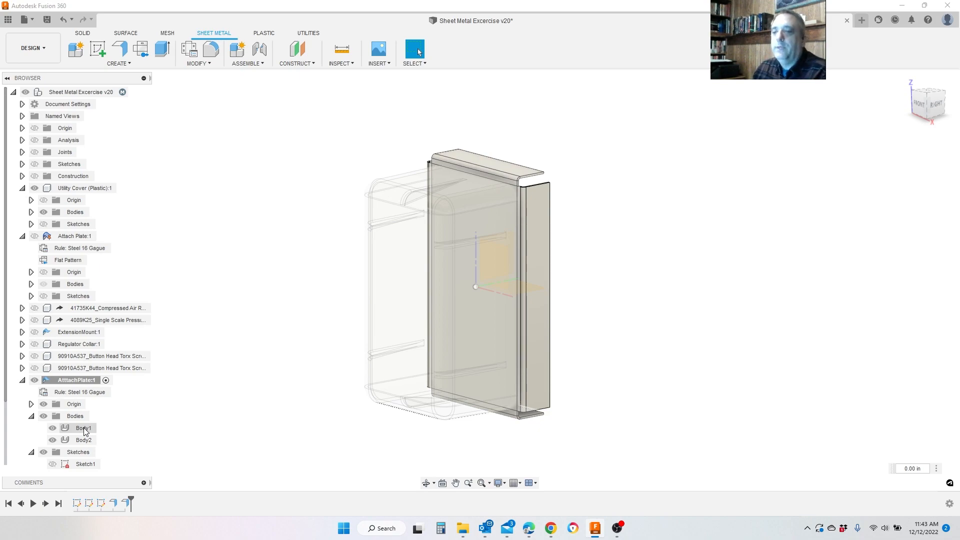
{"action": "left_click", "coordinate": [209, 64]}
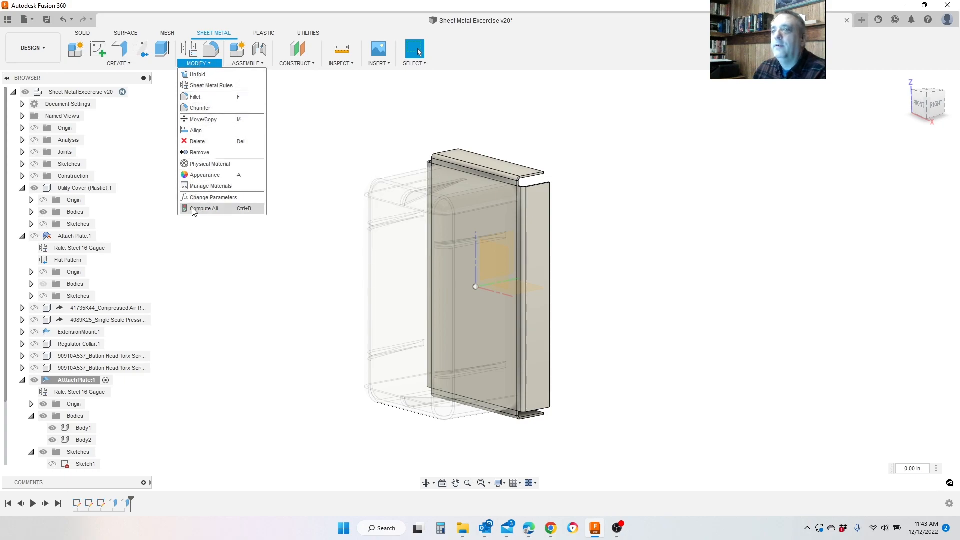
{"action": "left_click", "coordinate": [84, 33]}
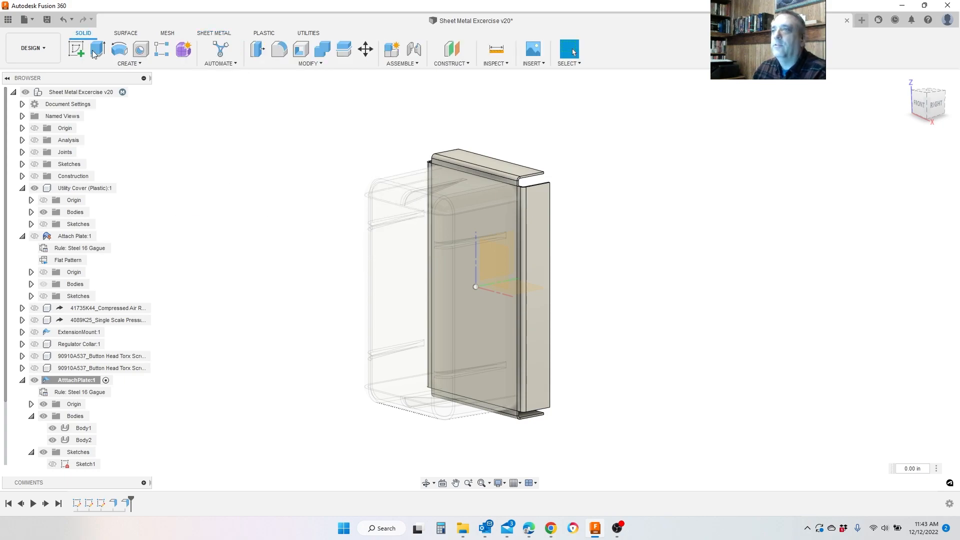
{"action": "left_click", "coordinate": [322, 48]}
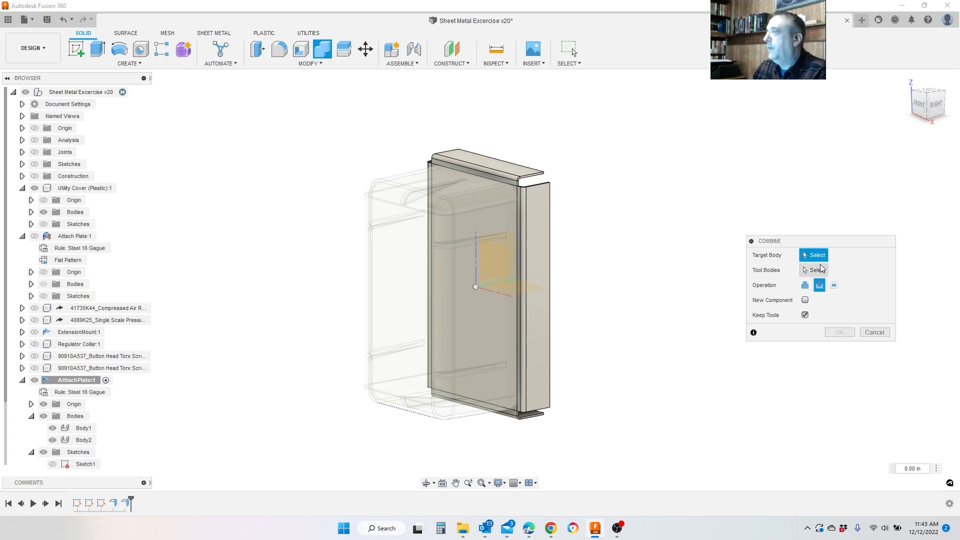
{"action": "left_click", "coordinate": [499, 173]}
{"action": "left_click", "coordinate": [533, 227]}
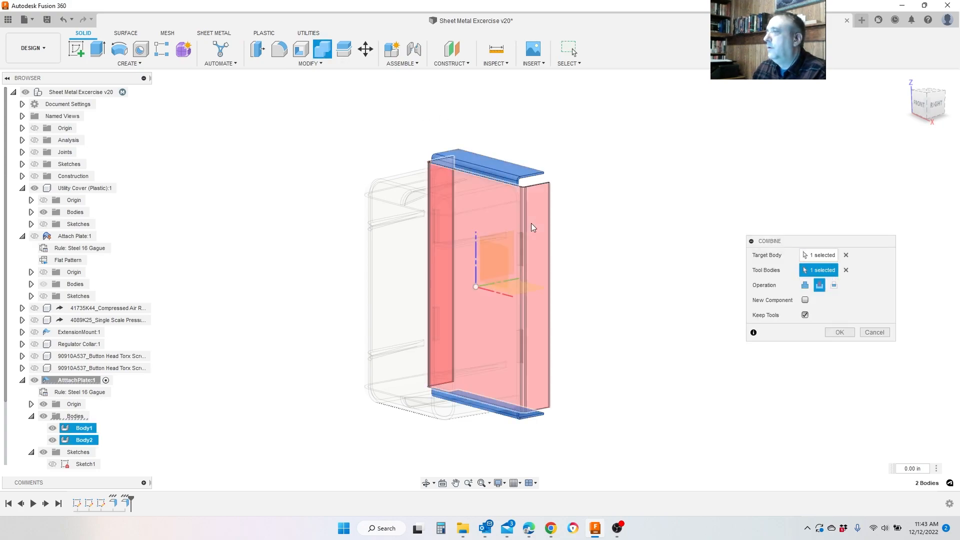
{"action": "left_click", "coordinate": [806, 288]}
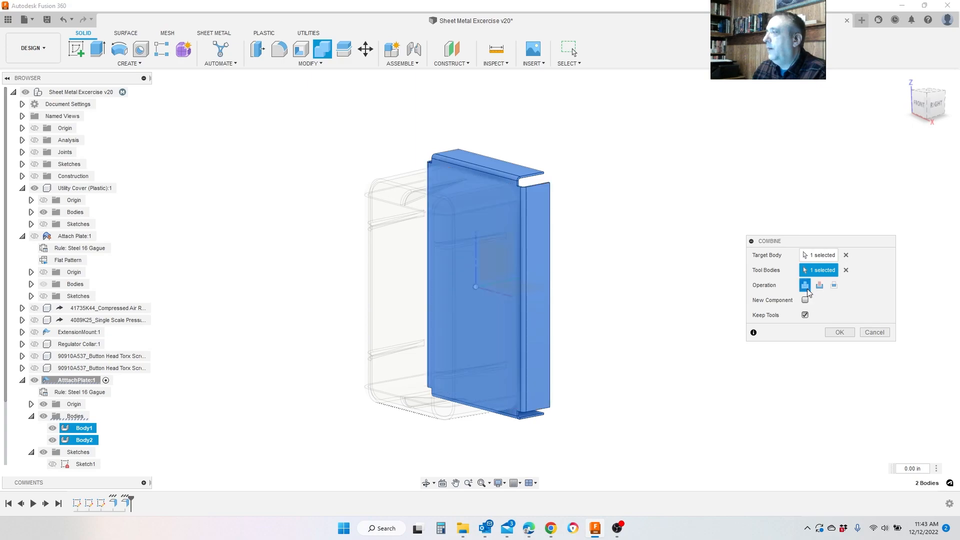
{"action": "left_click", "coordinate": [805, 316]}
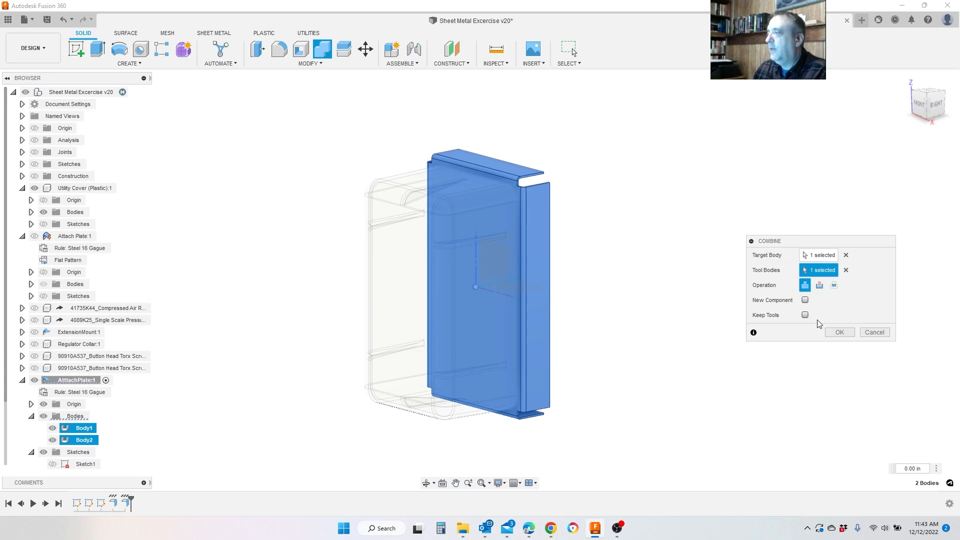
{"action": "left_click", "coordinate": [841, 332]}
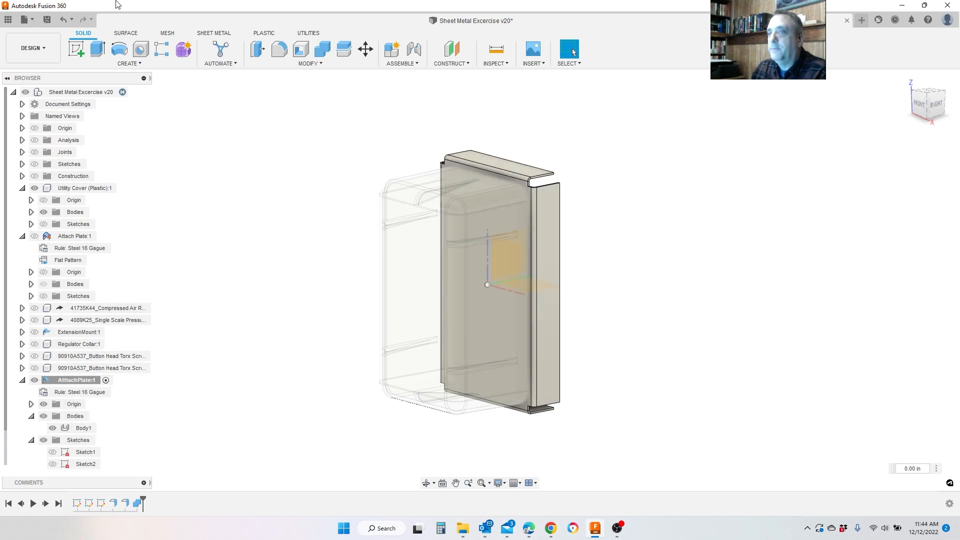
Start a sheet metal chamfer and select the four short corner edges where the plate's flanges meet
{"action": "left_click", "coordinate": [208, 35]}
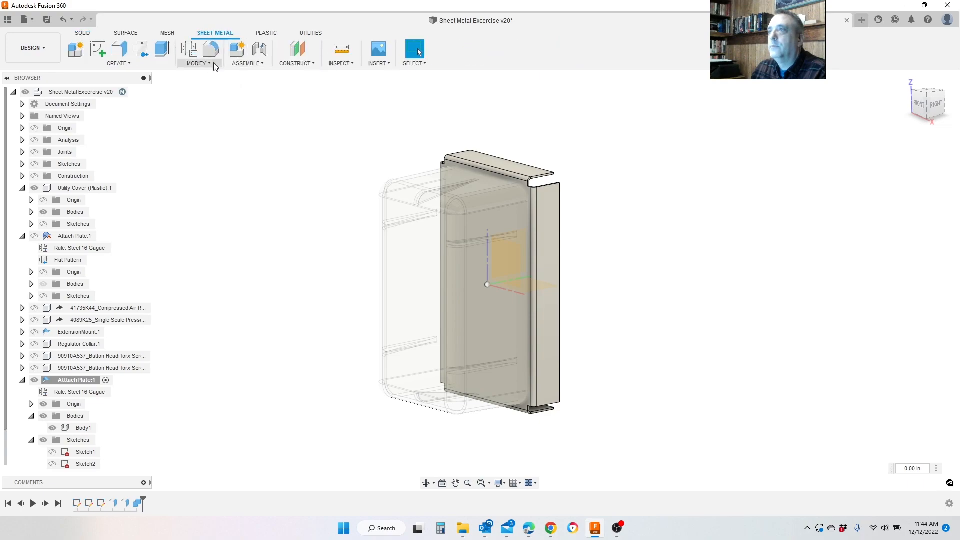
{"action": "scroll", "coordinate": [506, 161], "scroll_direction": "up", "scroll_amount": 5}
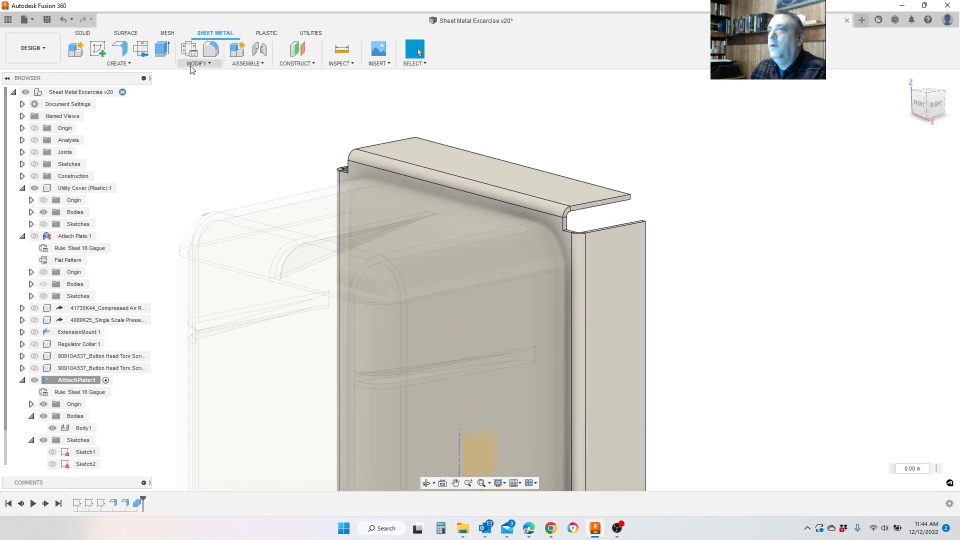
{"action": "left_click", "coordinate": [246, 67]}
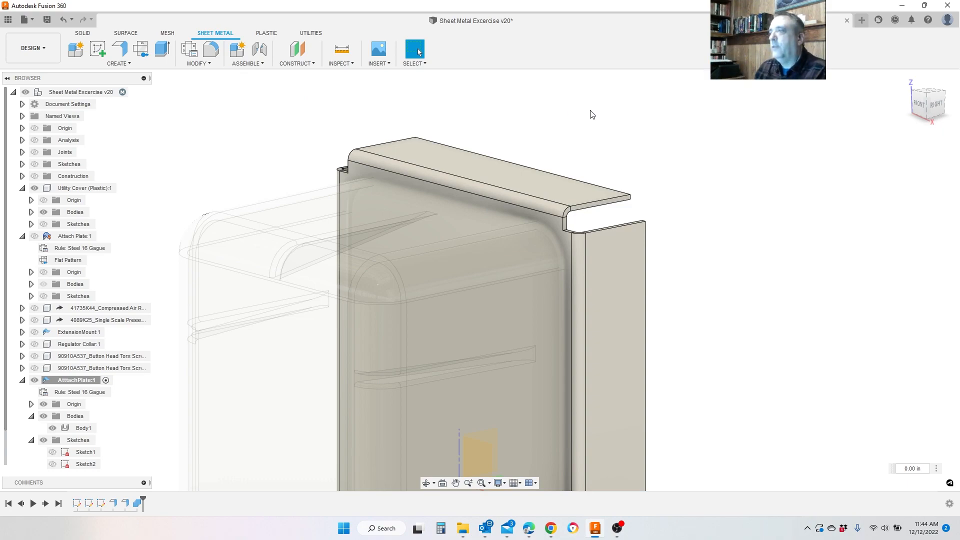
{"action": "left_click", "coordinate": [199, 63]}
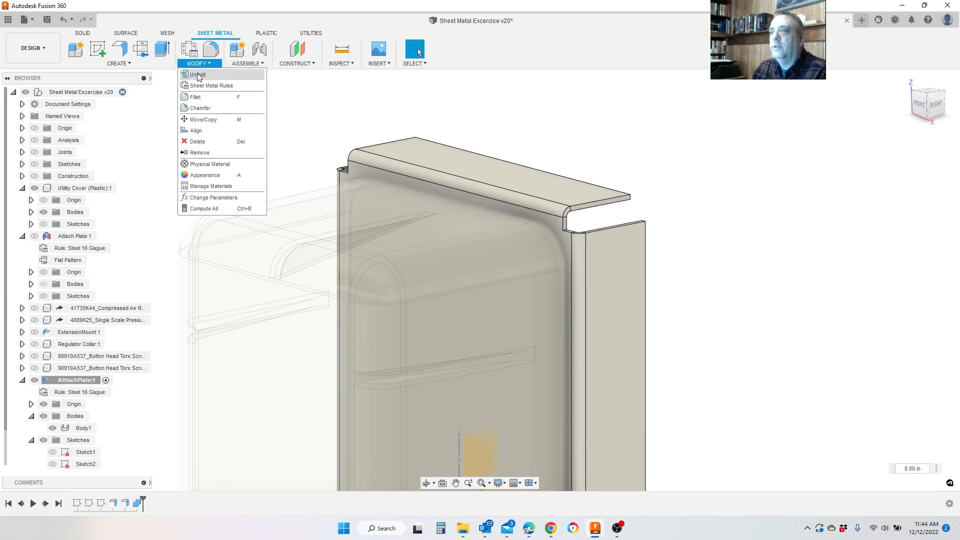
{"action": "left_click", "coordinate": [199, 108]}
{"action": "scroll", "coordinate": [628, 250], "scroll_direction": "up", "scroll_amount": 5}
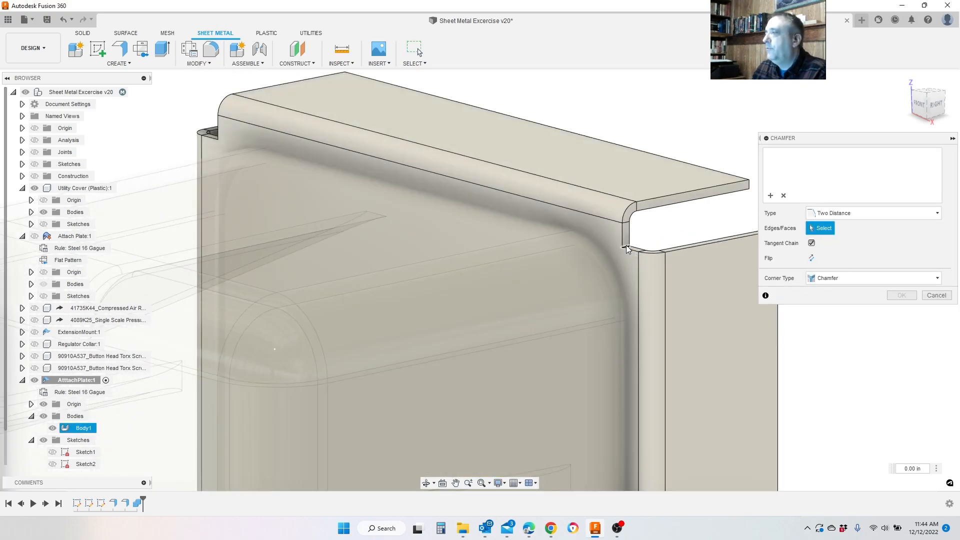
{"action": "left_click", "coordinate": [628, 249]}
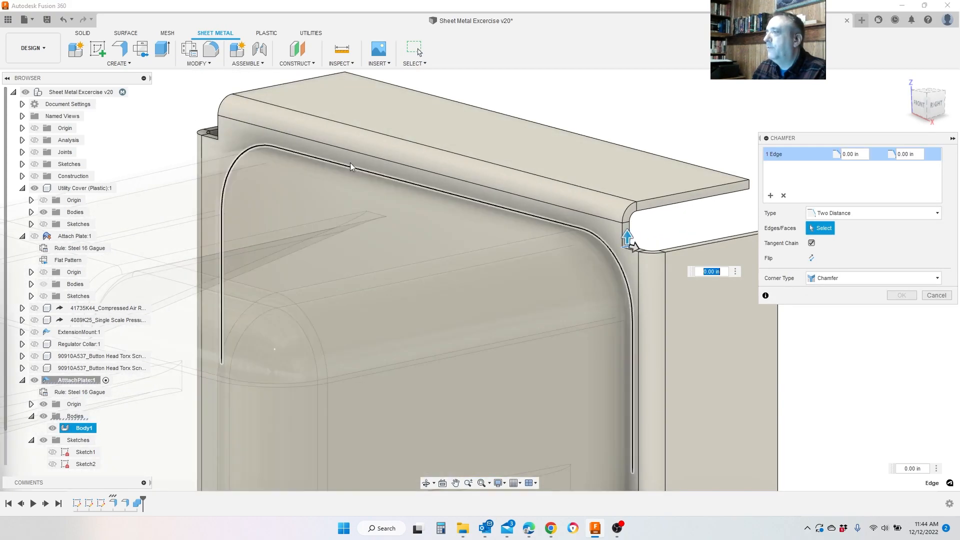
{"action": "scroll", "coordinate": [243, 175], "scroll_direction": "up", "scroll_amount": 3}
{"action": "scroll", "coordinate": [243, 175], "scroll_direction": "down", "scroll_amount": 5}
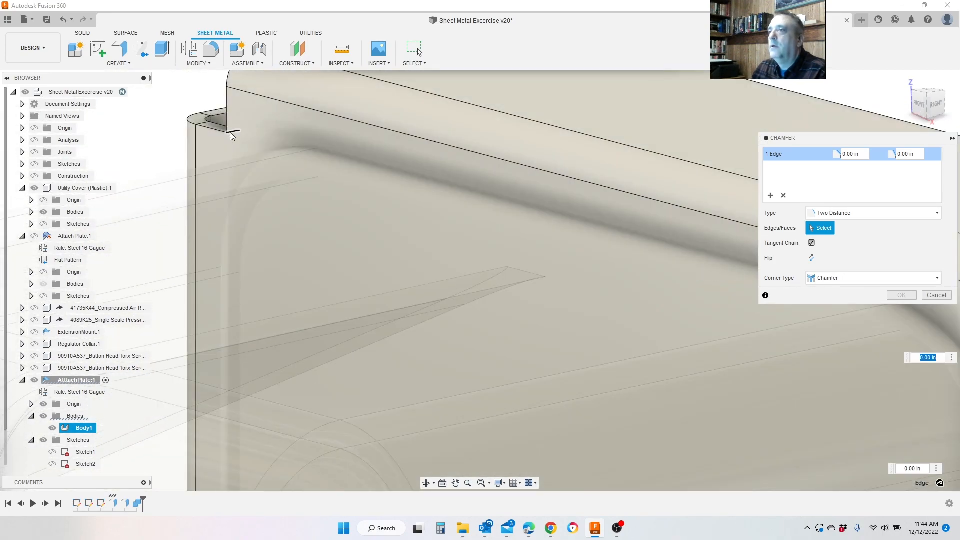
{"action": "scroll", "coordinate": [324, 325], "scroll_direction": "up", "scroll_amount": 5}
{"action": "left_click", "coordinate": [323, 325]}
{"action": "left_click", "coordinate": [324, 326]}
{"action": "left_click", "coordinate": [826, 446]}
{"action": "scroll", "coordinate": [718, 434], "scroll_direction": "down", "scroll_amount": 5}
{"action": "middle_click_drag", "start_coordinate": [662, 197], "coordinate": [615, 297]}
Chamfer the four selected corner edges with the Equal Distance type at 0.1 in
{"action": "type", "text": ".5"}
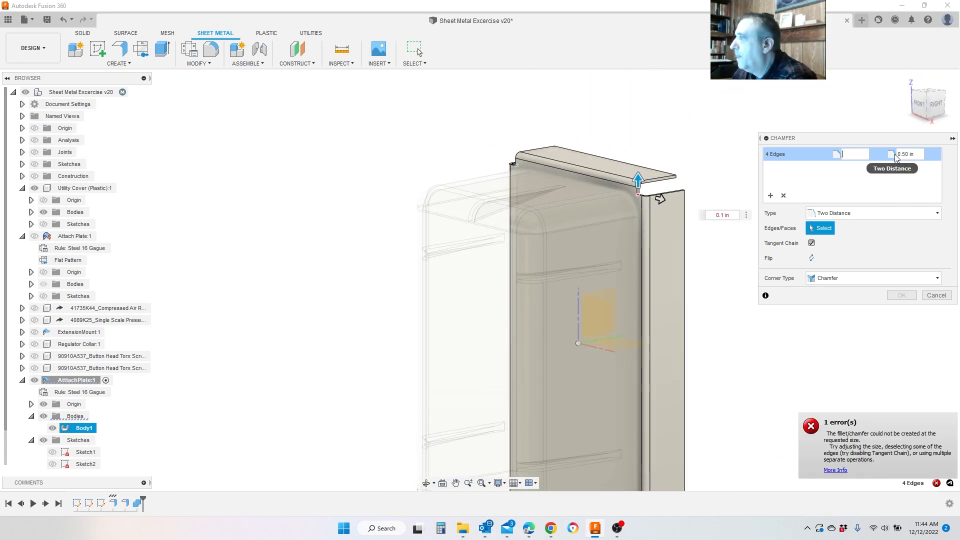
{"action": "type", "text": ".05"}
{"action": "left_click", "coordinate": [873, 213]}
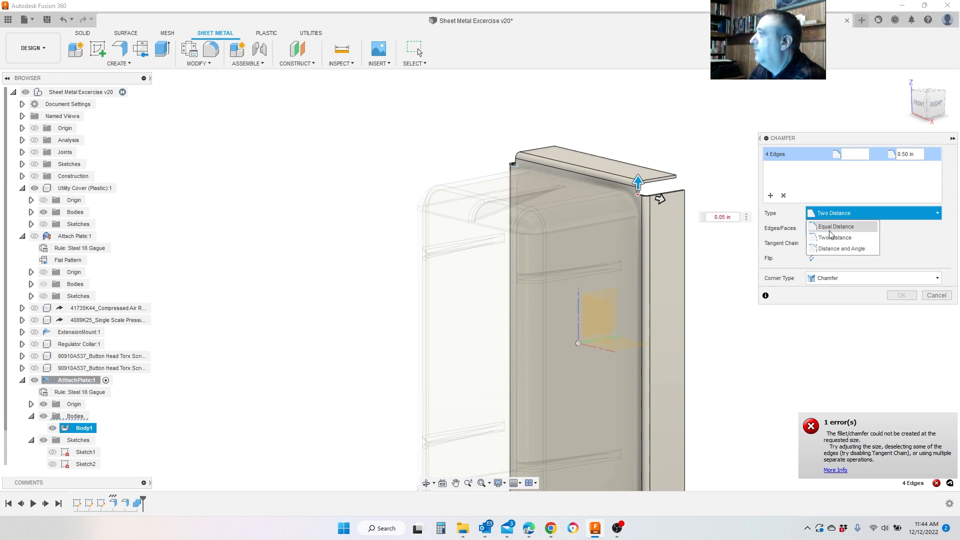
{"action": "left_click", "coordinate": [835, 222]}
{"action": "scroll", "coordinate": [670, 192], "scroll_direction": "up", "scroll_amount": 5}
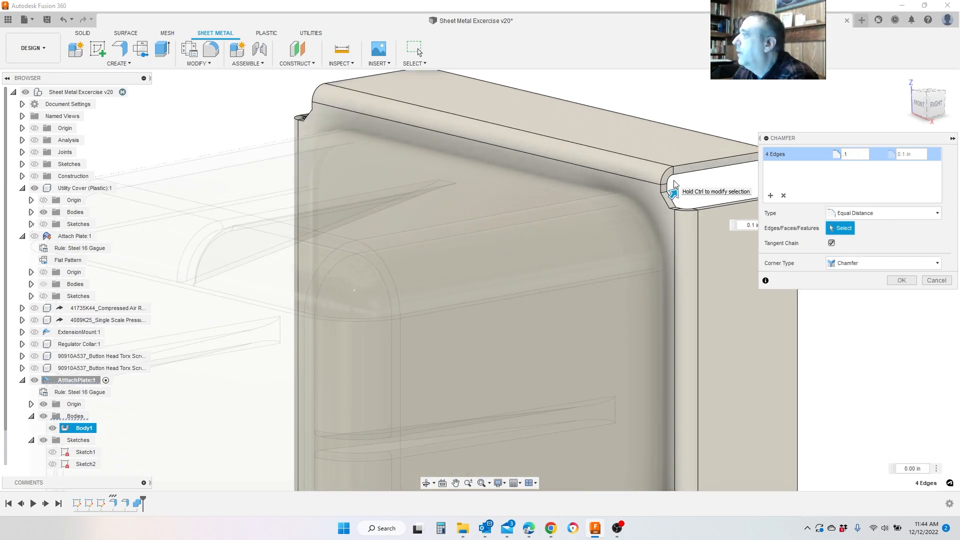
{"action": "left_click", "coordinate": [901, 280]}
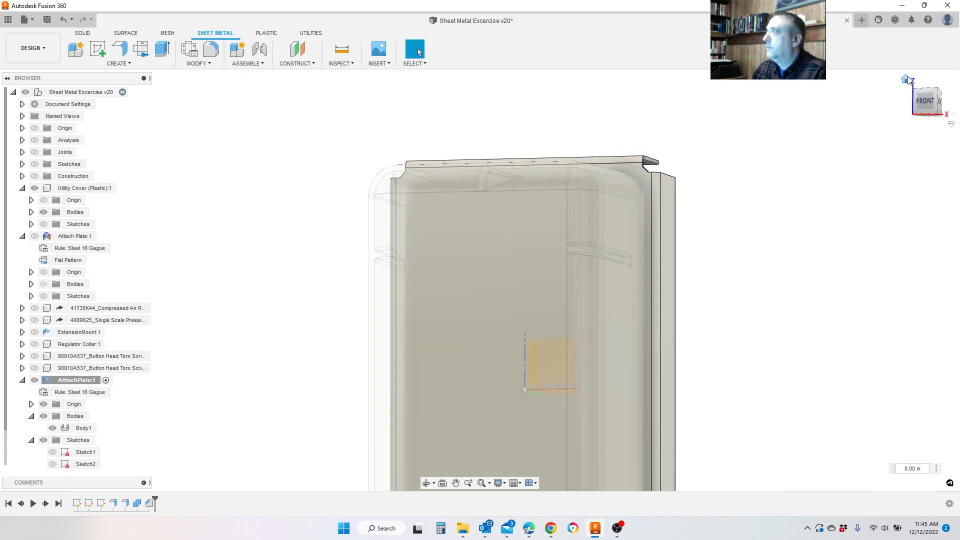
Return to the home view and hide the Utility Cover (Plastic) component
{"action": "left_click", "coordinate": [904, 80]}
{"action": "left_click", "coordinate": [35, 188]}
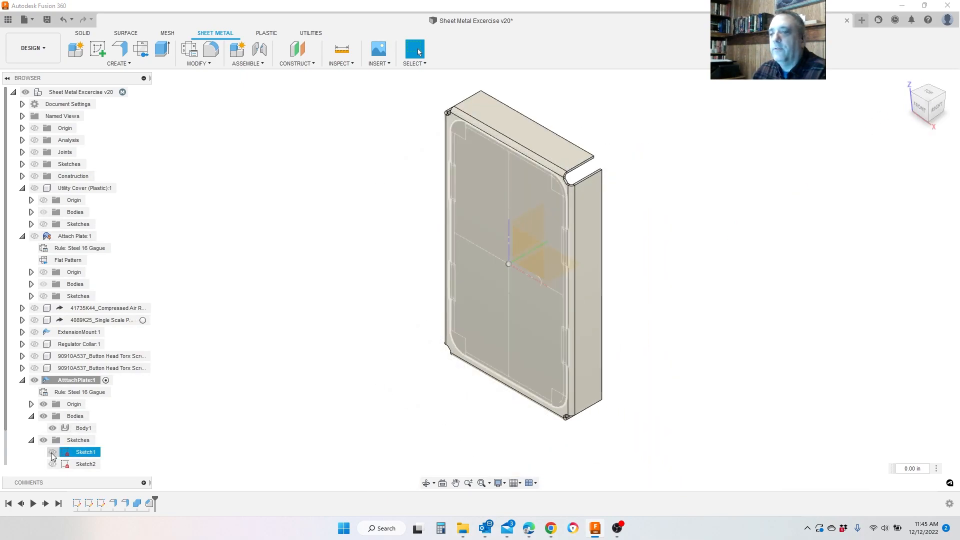
Show Sketch1 and start an Extrude with the two large and two small circles on the plate as profiles
{"action": "left_click", "coordinate": [53, 452]}
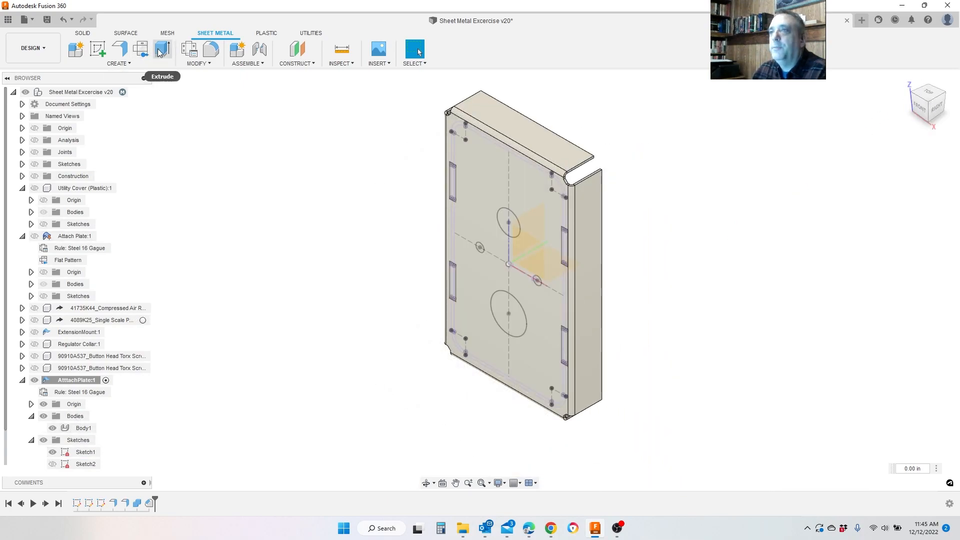
{"action": "left_click", "coordinate": [163, 49]}
{"action": "scroll", "coordinate": [575, 192], "scroll_direction": "up", "scroll_amount": 3}
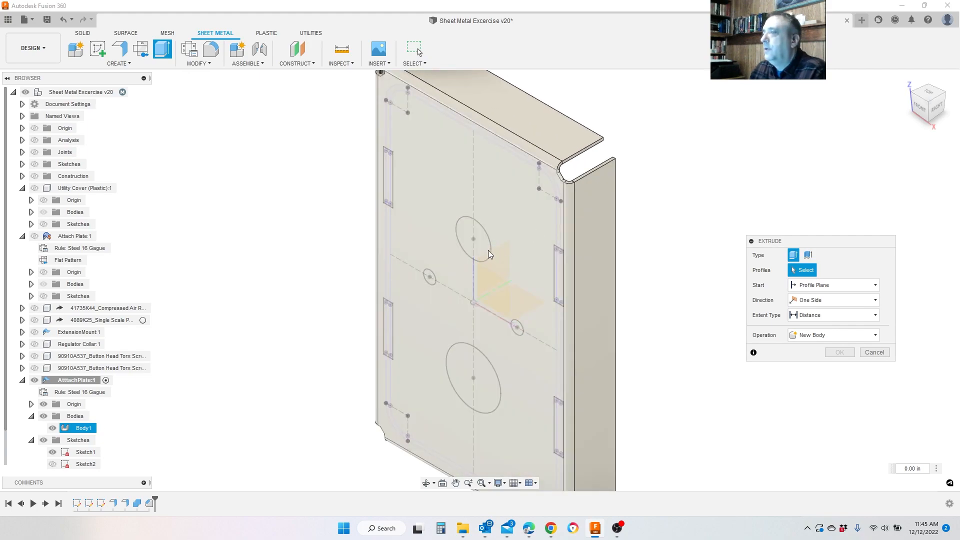
{"action": "scroll", "coordinate": [156, 337], "scroll_direction": "down", "scroll_amount": 1}
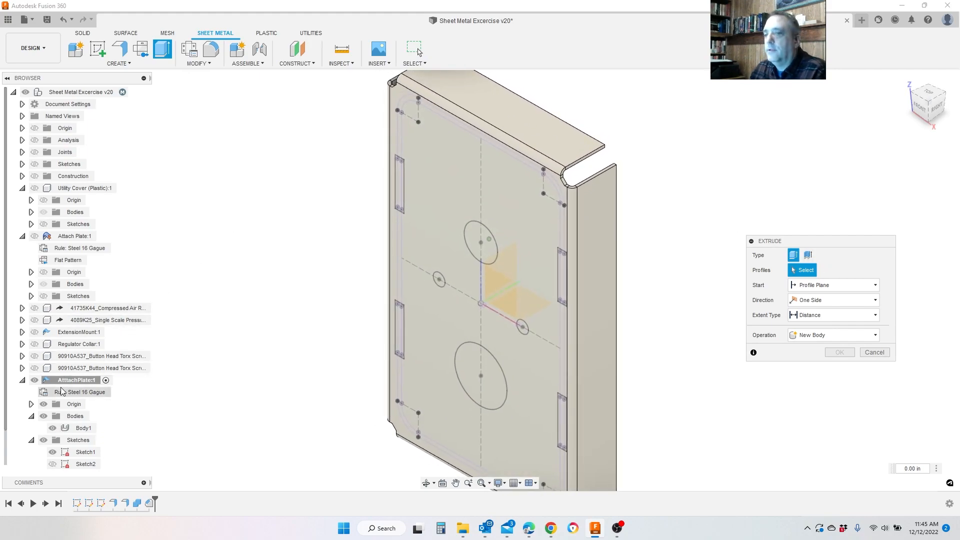
{"action": "left_click", "coordinate": [504, 212]}
{"action": "left_click", "coordinate": [442, 273]}
{"action": "left_click", "coordinate": [543, 289]}
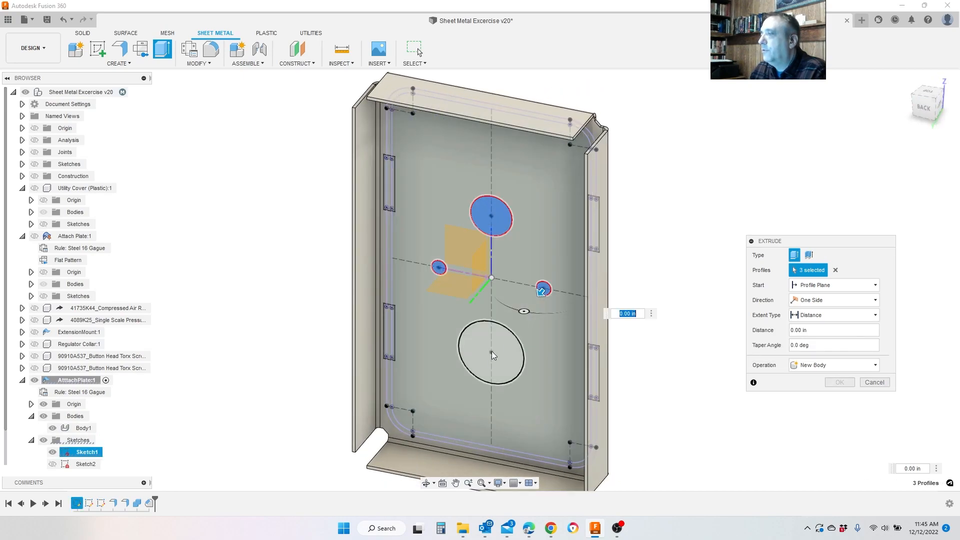
{"action": "left_click", "coordinate": [495, 351]}
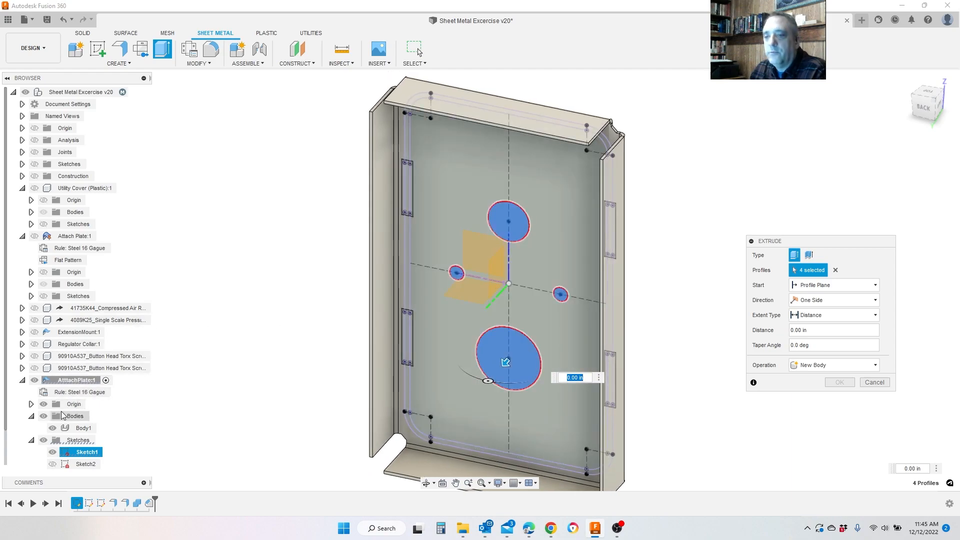
Hide the plate body and add every region of the upper-left slot, seen from the back, to the extrude profiles
{"action": "left_click", "coordinate": [52, 428]}
{"action": "scroll", "coordinate": [395, 150], "scroll_direction": "up", "scroll_amount": 5}
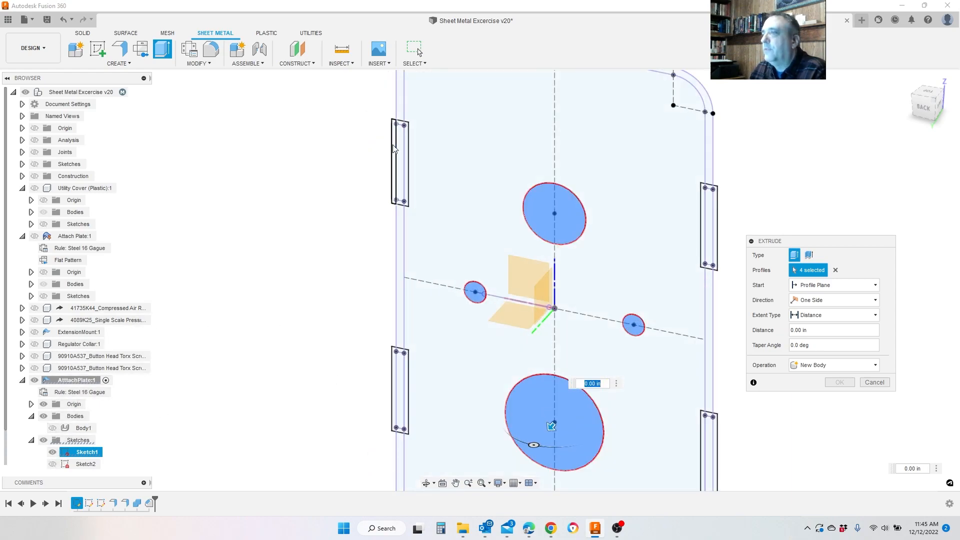
{"action": "left_click", "coordinate": [395, 146]}
{"action": "left_click", "coordinate": [403, 150]}
{"action": "left_click", "coordinate": [411, 151]}
{"action": "scroll", "coordinate": [373, 184], "scroll_direction": "down", "scroll_amount": 3}
{"action": "left_click", "coordinate": [392, 175]}
Add every region of the lower-left slot, seen from the back, to the extrude profiles
{"action": "scroll", "coordinate": [393, 178], "scroll_direction": "up", "scroll_amount": 3}
{"action": "scroll", "coordinate": [430, 280], "scroll_direction": "down", "scroll_amount": 3}
{"action": "scroll", "coordinate": [421, 385], "scroll_direction": "up", "scroll_amount": 1}
{"action": "left_click", "coordinate": [411, 394]}
{"action": "scroll", "coordinate": [411, 395], "scroll_direction": "up", "scroll_amount": 4}
{"action": "left_click", "coordinate": [406, 401]}
{"action": "left_click", "coordinate": [431, 428]}
{"action": "left_click", "coordinate": [419, 451]}
{"action": "scroll", "coordinate": [292, 259], "scroll_direction": "down", "scroll_amount": 5}
Add every region of the lower-right slot, seen from the back, to the extrude profiles
{"action": "scroll", "coordinate": [634, 386], "scroll_direction": "up", "scroll_amount": 4}
{"action": "left_click", "coordinate": [634, 389]}
{"action": "left_click", "coordinate": [623, 364]}
{"action": "left_click", "coordinate": [642, 310]}
{"action": "left_click", "coordinate": [634, 308]}
{"action": "scroll", "coordinate": [633, 310], "scroll_direction": "down", "scroll_amount": 5}
Add every region of the upper-right slot, seen from the back, to the extrude profiles
{"action": "scroll", "coordinate": [641, 151], "scroll_direction": "up", "scroll_amount": 6}
{"action": "left_click", "coordinate": [640, 154]}
{"action": "left_click", "coordinate": [628, 163]}
{"action": "left_click", "coordinate": [617, 171]}
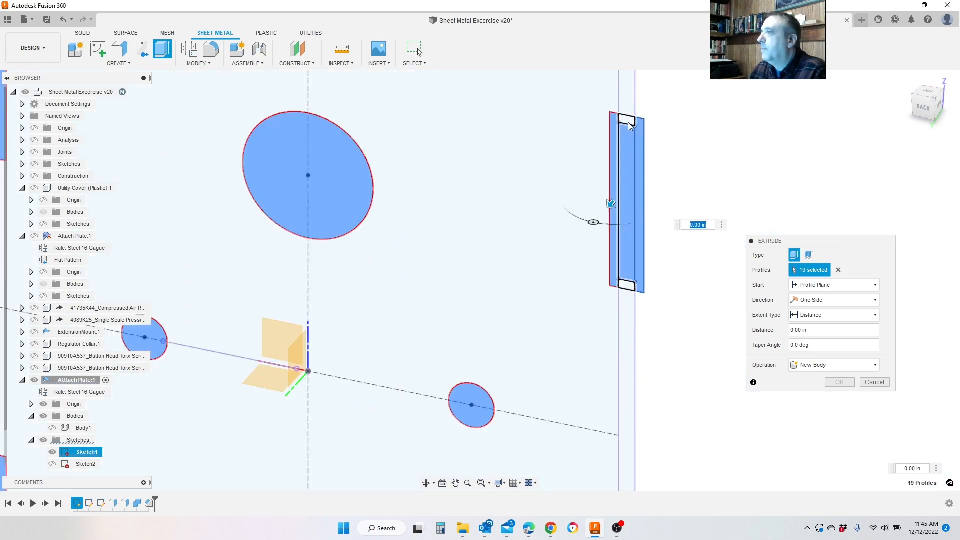
{"action": "left_click", "coordinate": [629, 287]}
Show the plate body again and extrude the profiles as a Cut with extent To Object, ending at the plate's front face
{"action": "scroll", "coordinate": [641, 261], "scroll_direction": "down", "scroll_amount": 5}
{"action": "left_click", "coordinate": [833, 365]}
{"action": "left_click", "coordinate": [821, 390]}
{"action": "left_click", "coordinate": [832, 316]}
{"action": "left_click", "coordinate": [820, 335]}
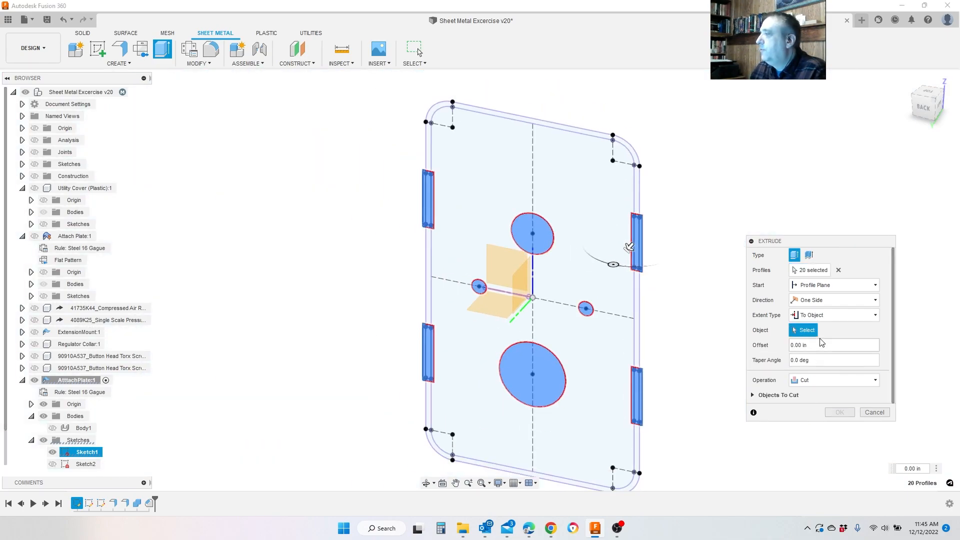
{"action": "left_click", "coordinate": [53, 428]}
{"action": "middle_click_drag", "start_coordinate": [570, 382], "coordinate": [405, 367], "text": "shift"}
{"action": "left_click", "coordinate": [455, 234]}
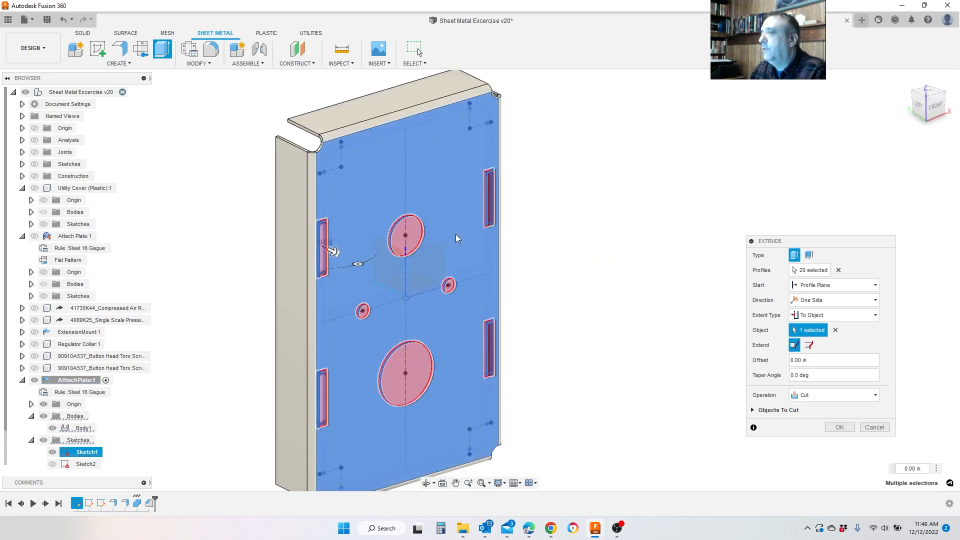
{"action": "scroll", "coordinate": [455, 234], "scroll_direction": "down", "scroll_amount": 2}
{"action": "left_click", "coordinate": [839, 427]}
Assign a steel physical material to the new attach plate component
{"action": "middle_click_drag", "start_coordinate": [692, 375], "coordinate": [533, 281], "text": "shift"}
{"action": "scroll", "coordinate": [531, 279], "scroll_direction": "up", "scroll_amount": 2}
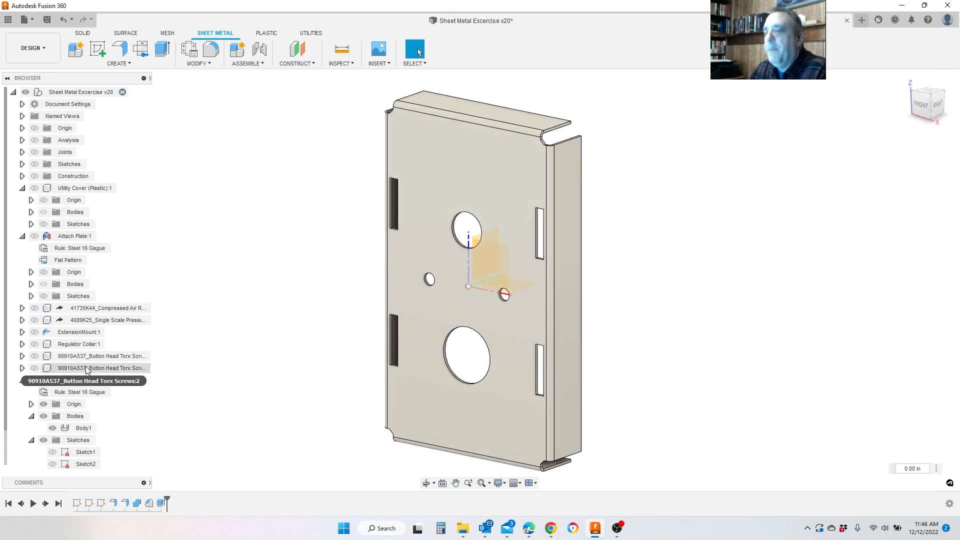
{"action": "right_click", "coordinate": [91, 383]}
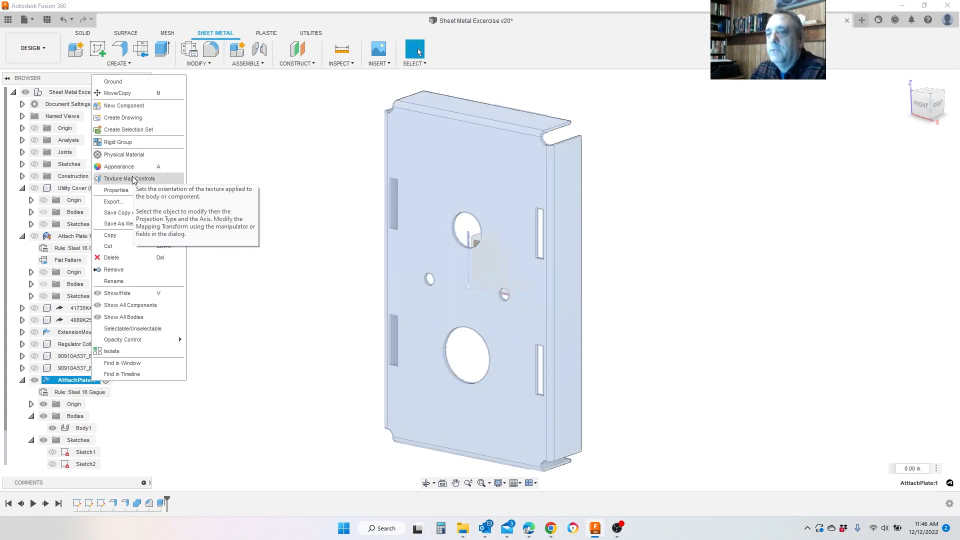
{"action": "left_click", "coordinate": [134, 156]}
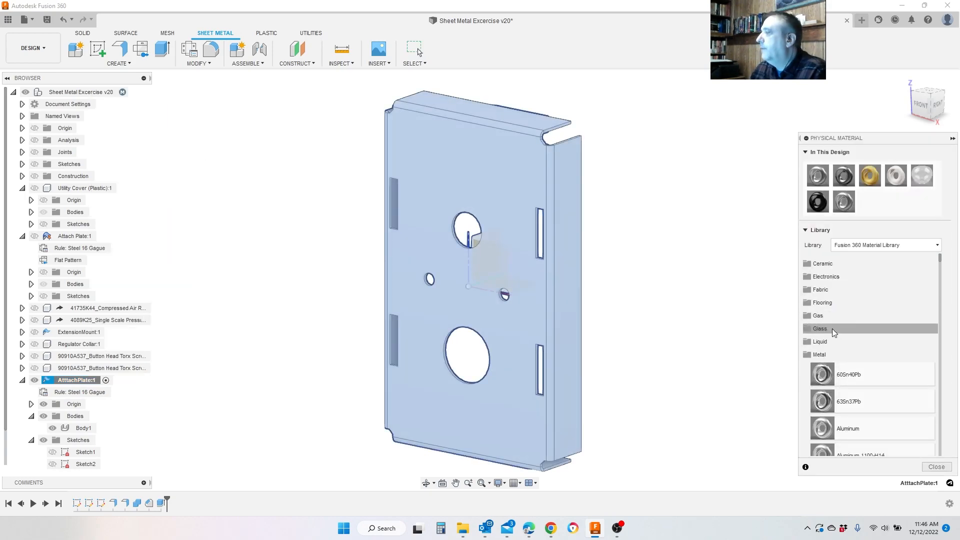
{"action": "scroll", "coordinate": [842, 334], "scroll_direction": "down", "scroll_amount": 3}
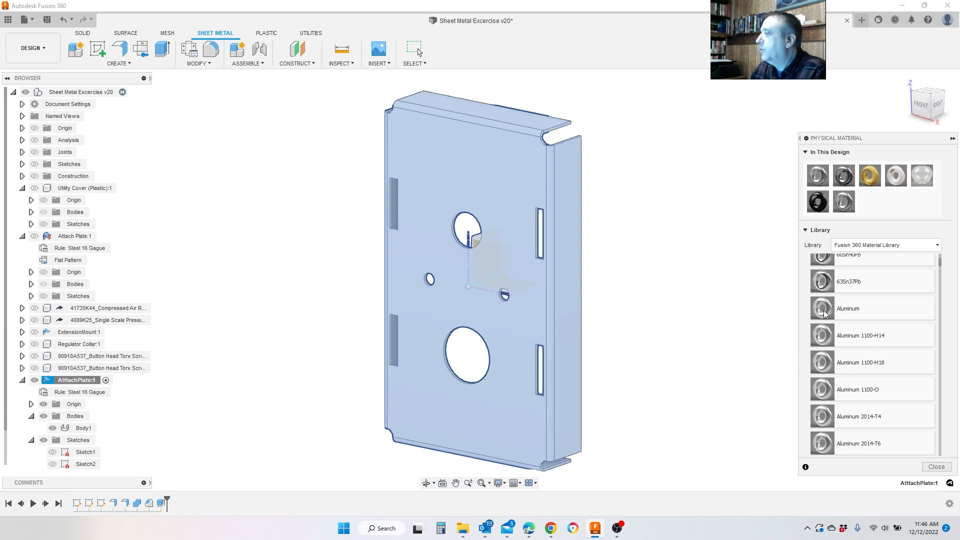
{"action": "scroll", "coordinate": [842, 334], "scroll_direction": "up", "scroll_amount": 2}
{"action": "scroll", "coordinate": [872, 358], "scroll_direction": "down", "scroll_amount": 6}
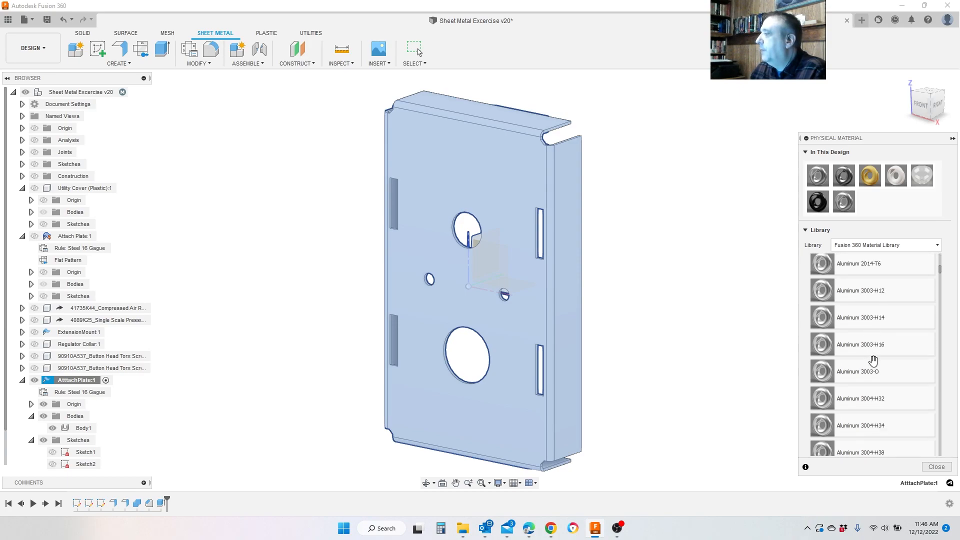
{"action": "scroll", "coordinate": [873, 360], "scroll_direction": "down", "scroll_amount": 15}
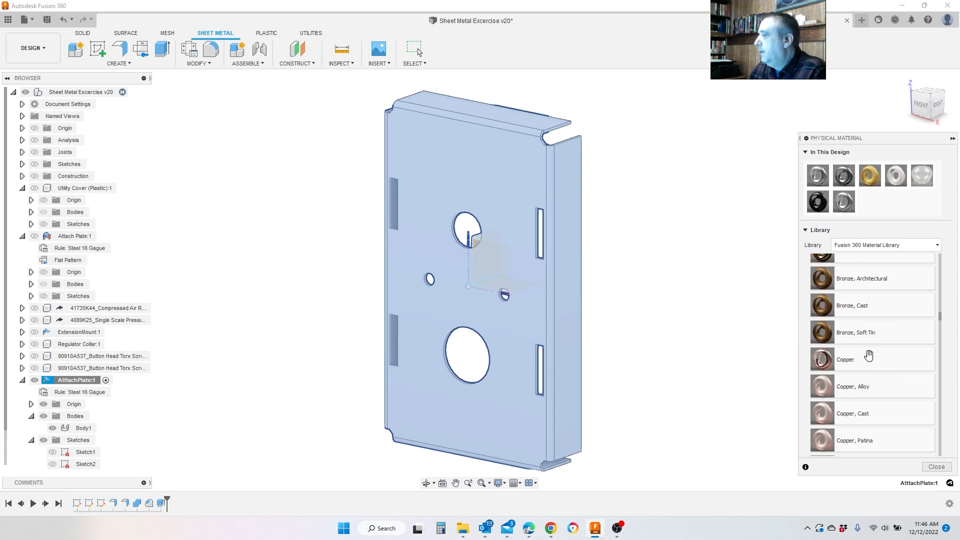
{"action": "scroll", "coordinate": [868, 355], "scroll_direction": "down", "scroll_amount": 10}
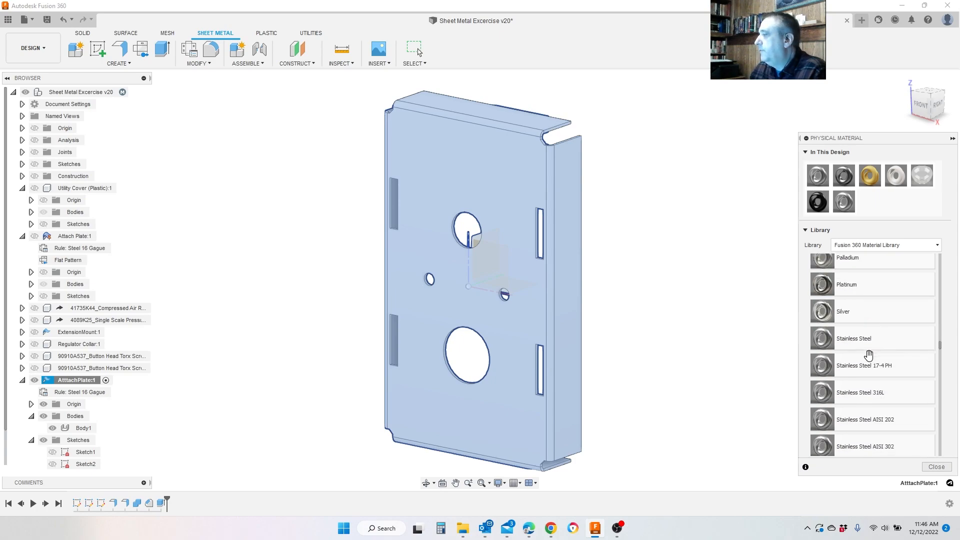
{"action": "scroll", "coordinate": [868, 355], "scroll_direction": "up", "scroll_amount": 3}
{"action": "scroll", "coordinate": [868, 352], "scroll_direction": "down", "scroll_amount": 3}
{"action": "scroll", "coordinate": [868, 354], "scroll_direction": "down", "scroll_amount": 5}
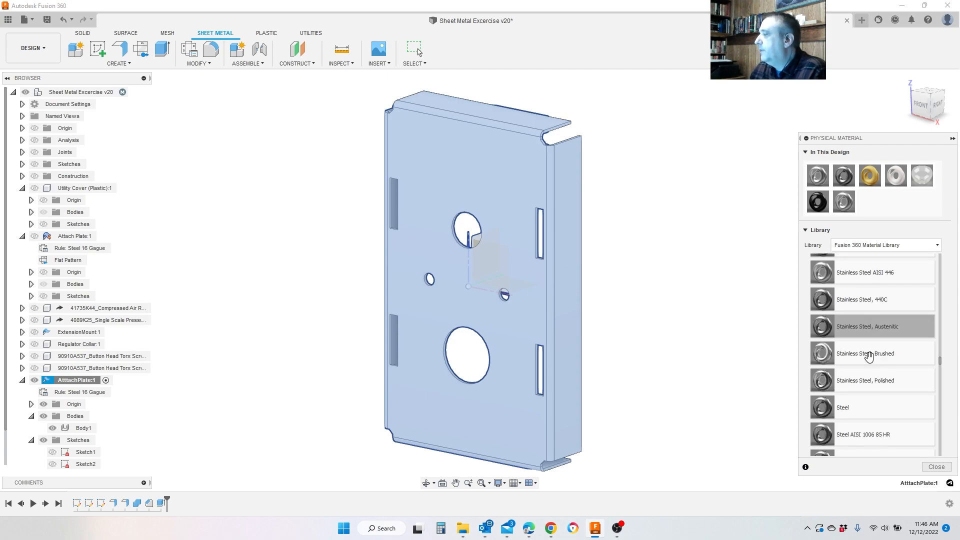
{"action": "left_click_drag", "start_coordinate": [595, 297], "coordinate": [497, 180]}
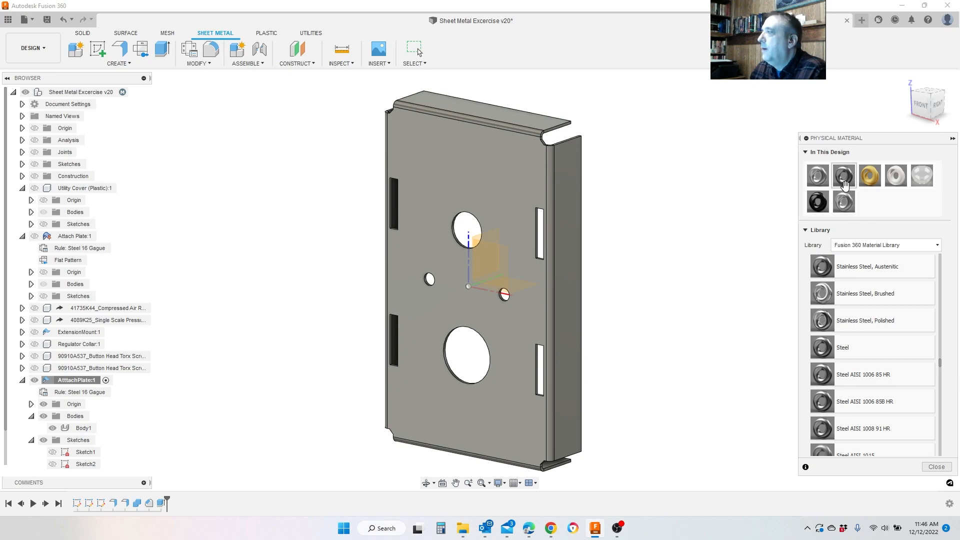
{"action": "left_click", "coordinate": [936, 467]}
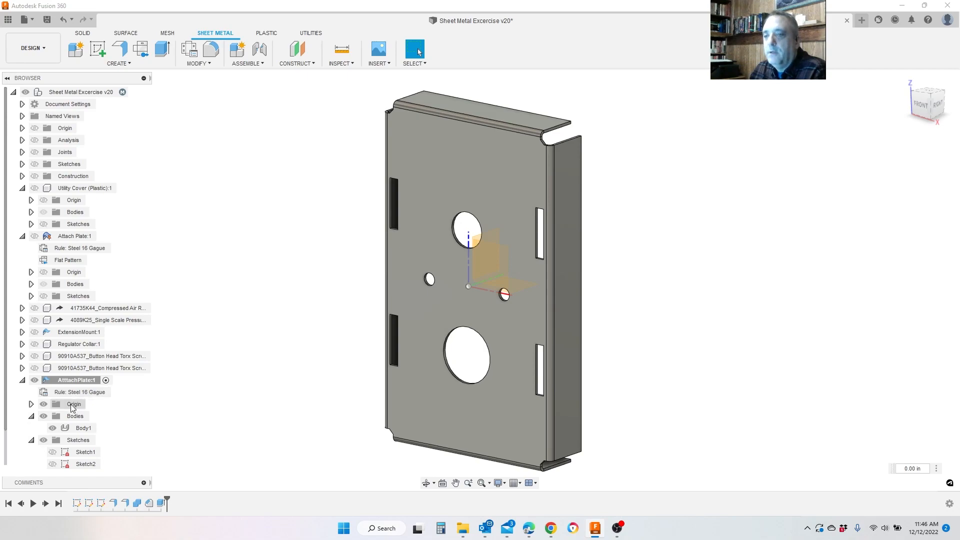
Apply the Paint - Enamel Glossy (Green) appearance to the new attach plate component
{"action": "right_click", "coordinate": [93, 380]}
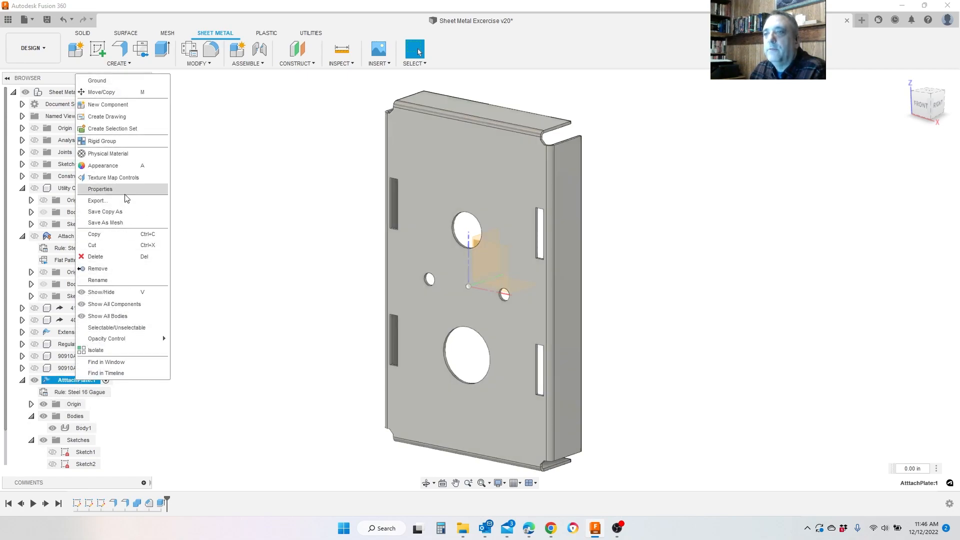
{"action": "left_click", "coordinate": [115, 176]}
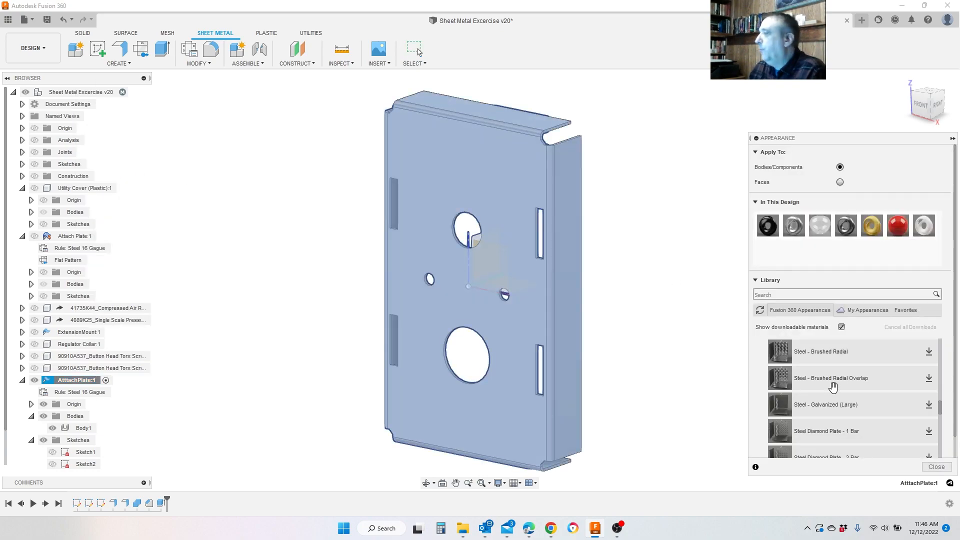
{"action": "scroll", "coordinate": [829, 376], "scroll_direction": "down", "scroll_amount": 3}
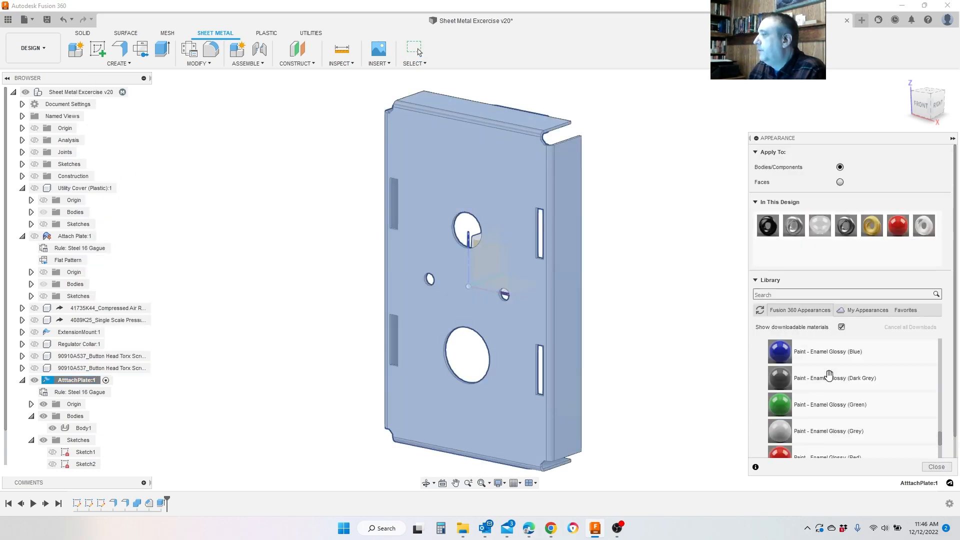
{"action": "scroll", "coordinate": [829, 375], "scroll_direction": "up", "scroll_amount": 3}
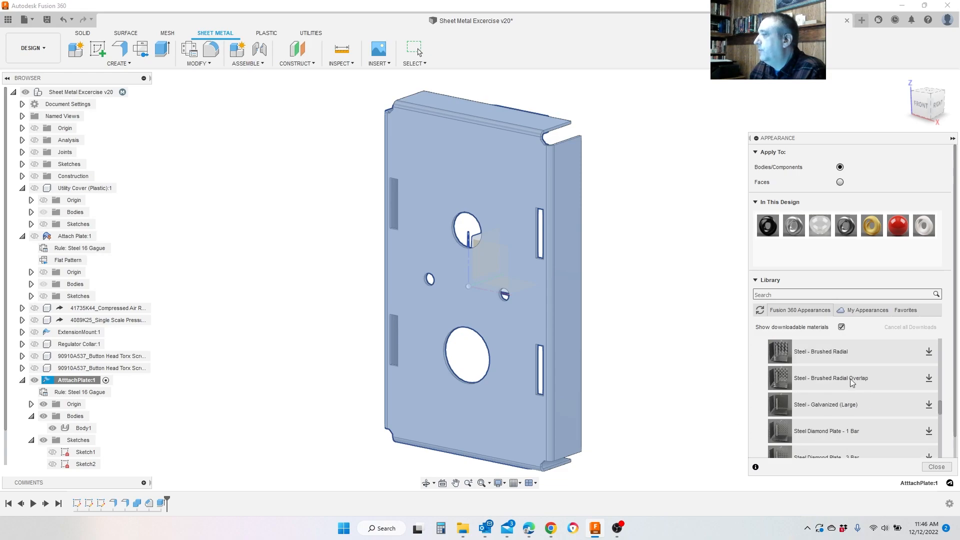
{"action": "scroll", "coordinate": [832, 375], "scroll_direction": "down", "scroll_amount": 5}
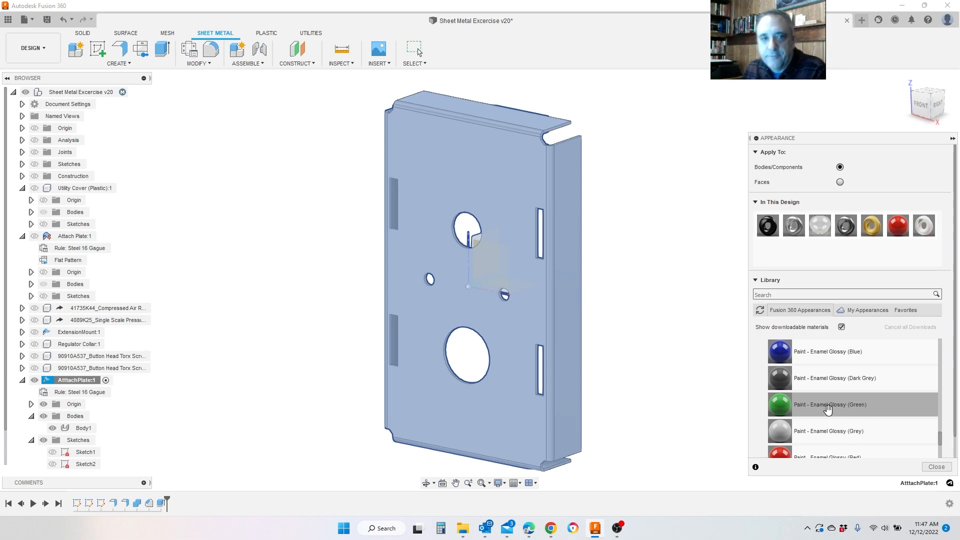
{"action": "mouse_move", "coordinate": [828, 409]}
{"action": "left_mouse_down"}
{"action": "mouse_move", "coordinate": [574, 322]}
{"action": "mouse_move", "coordinate": [506, 315]}
{"action": "left_mouse_up"}
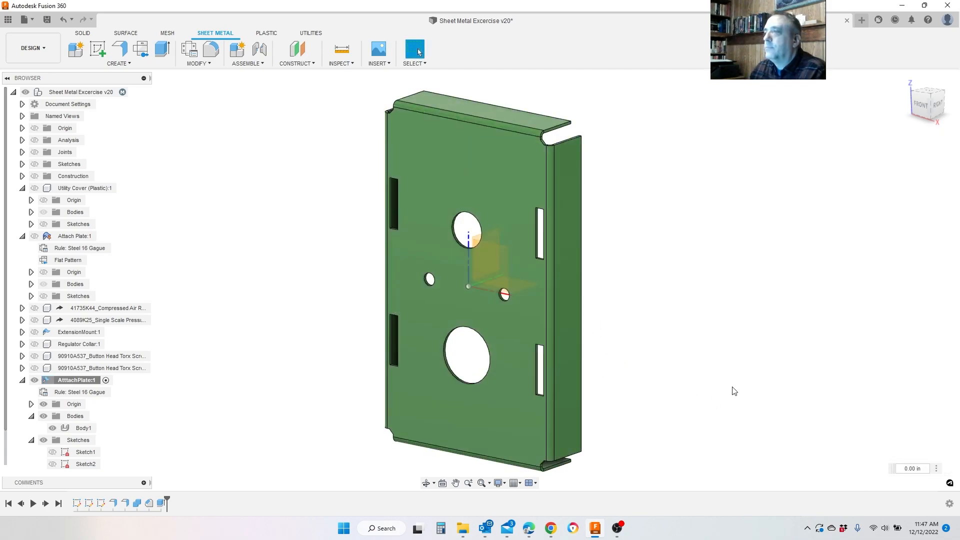
{"action": "scroll", "coordinate": [734, 388], "scroll_direction": "down", "scroll_amount": 3}
{"action": "scroll", "coordinate": [716, 265], "scroll_direction": "up", "scroll_amount": 3}
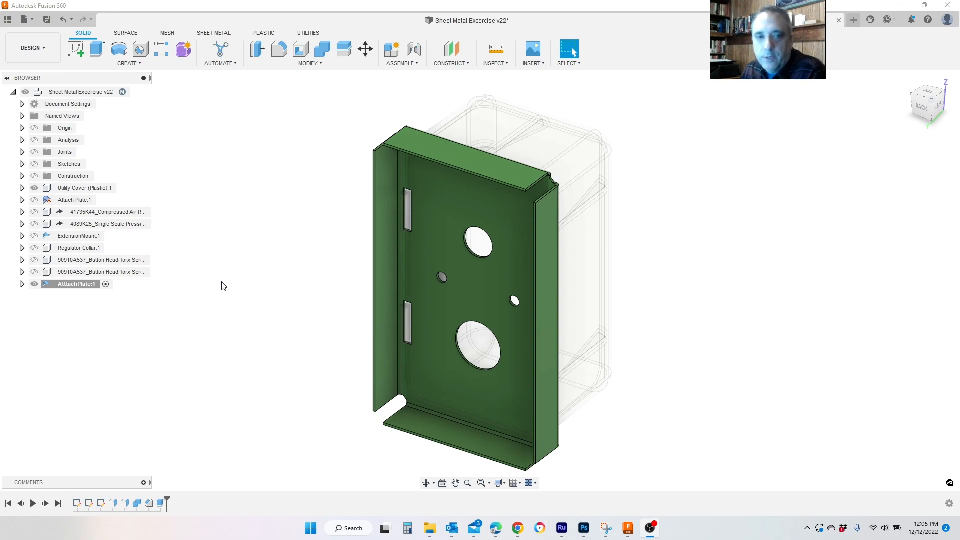
Open the first contour flange feature for editing and choose Side 1 as its Orientation
{"action": "right_click", "coordinate": [114, 503]}
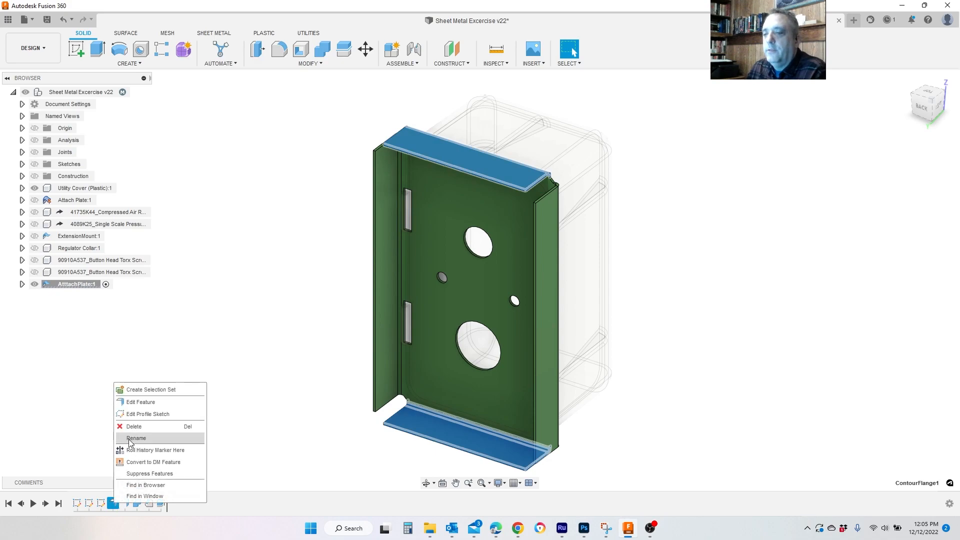
{"action": "left_click", "coordinate": [134, 401]}
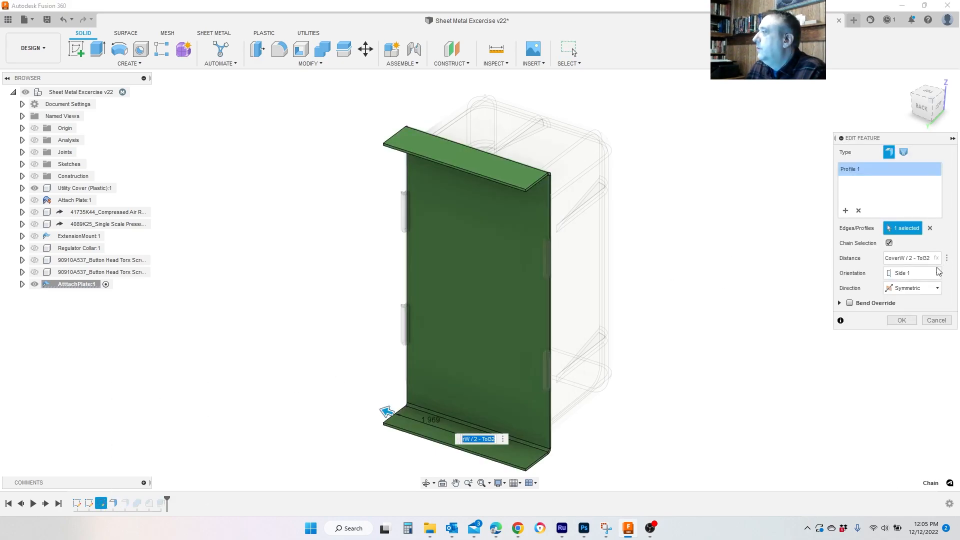
{"action": "left_click", "coordinate": [917, 279]}
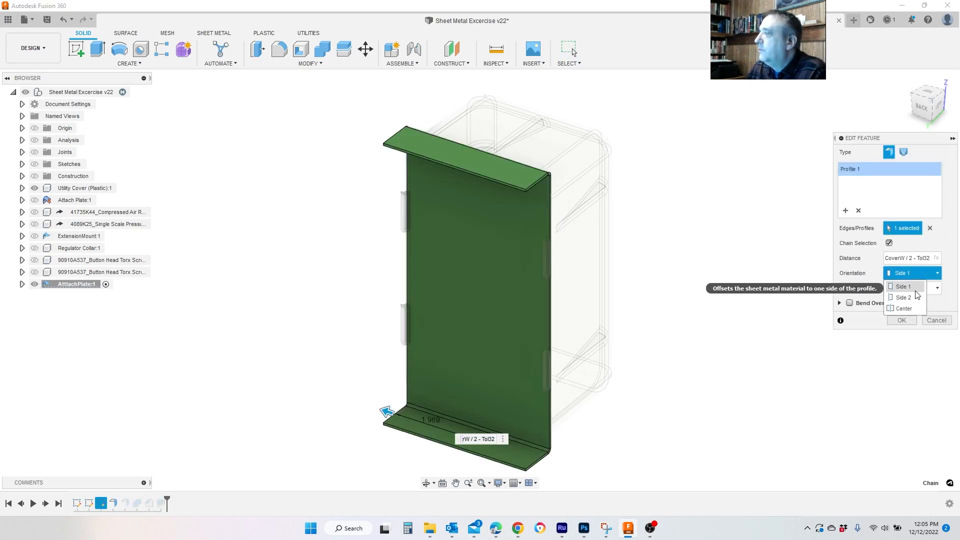
{"action": "left_click", "coordinate": [720, 201]}
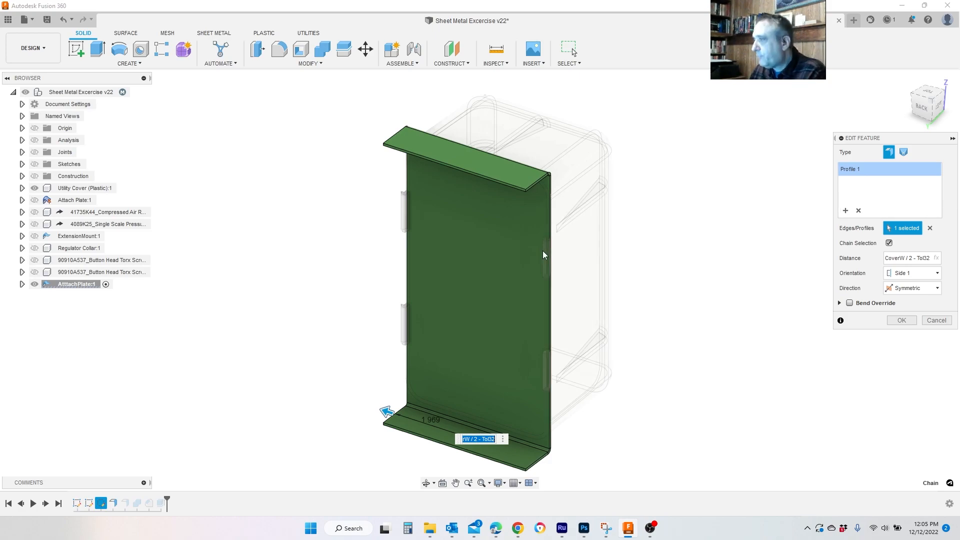
{"action": "scroll", "coordinate": [600, 240], "scroll_direction": "up", "scroll_amount": 5}
{"action": "left_click", "coordinate": [916, 273]}
{"action": "left_click", "coordinate": [910, 288]}
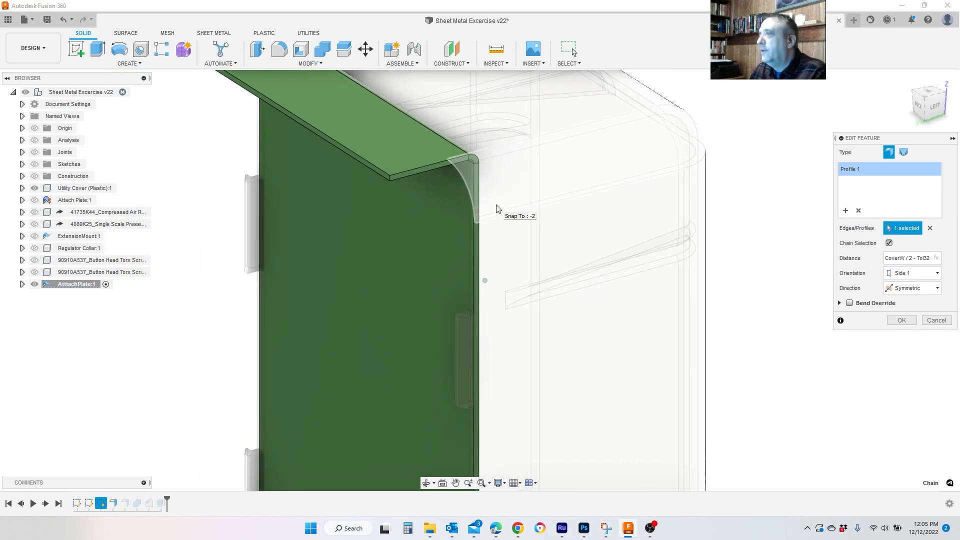
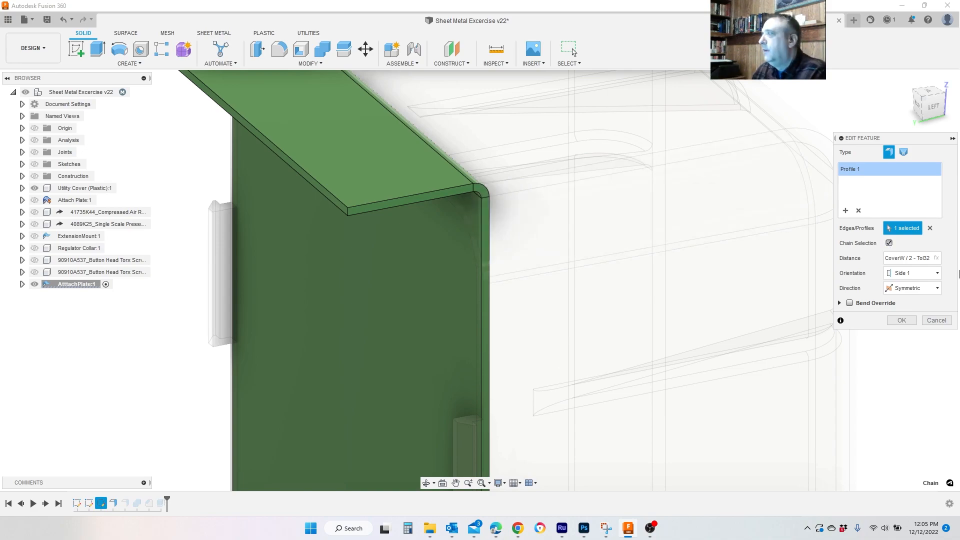
Try the Side 2 and Center orientations on the first contour flange and apply Side 2
{"action": "left_click", "coordinate": [930, 274]}
{"action": "left_click", "coordinate": [904, 298]}
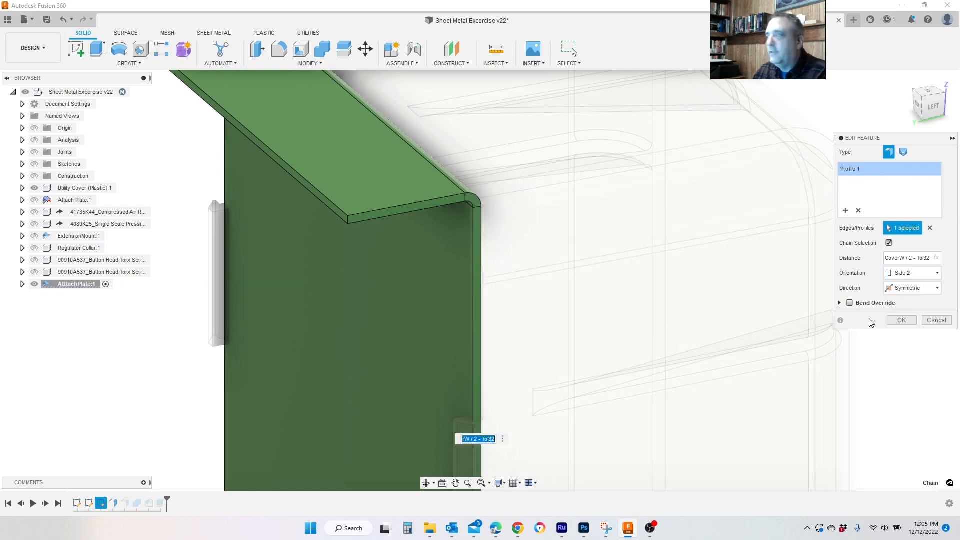
{"action": "left_click", "coordinate": [925, 273]}
{"action": "left_click", "coordinate": [905, 309]}
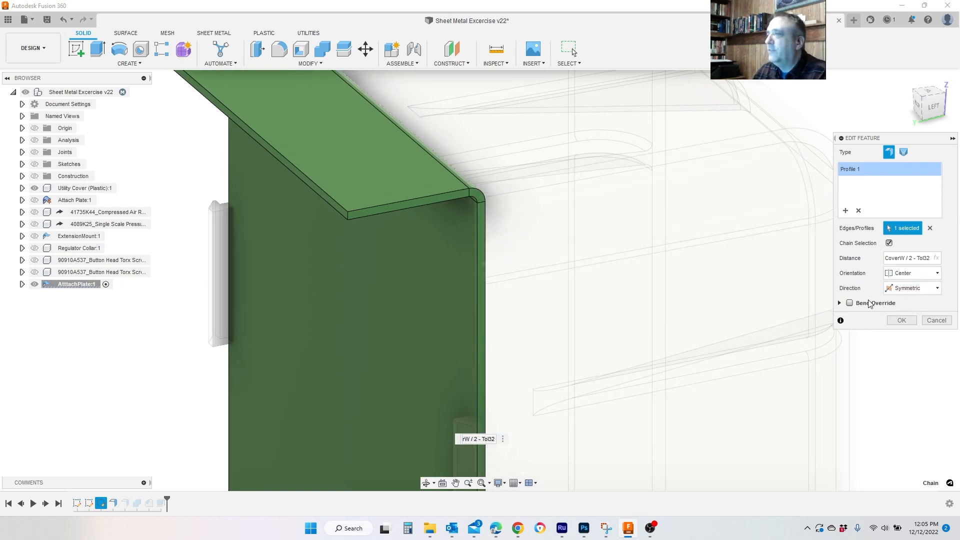
{"action": "left_click", "coordinate": [922, 273]}
{"action": "left_click", "coordinate": [904, 298]}
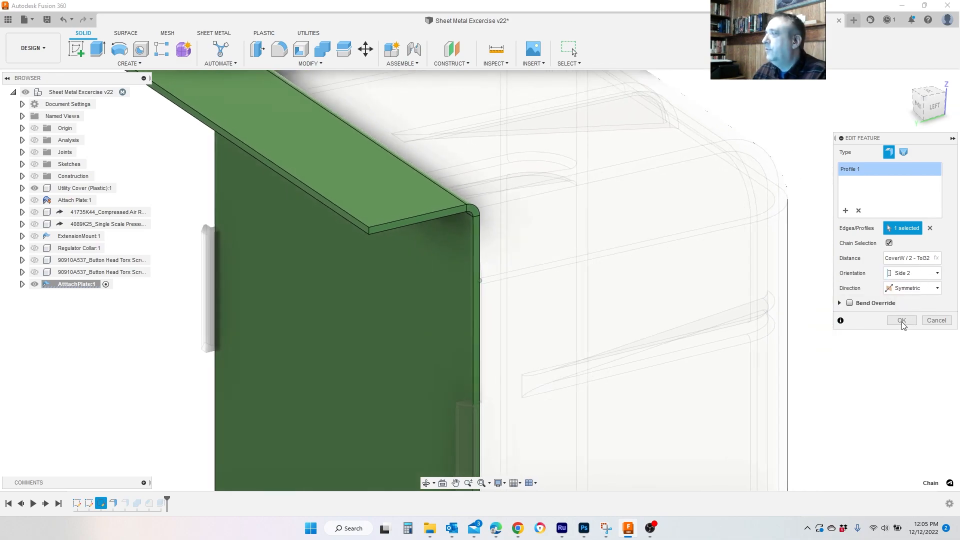
{"action": "left_click", "coordinate": [902, 320]}
Edit the second contour flange feature and set its Orientation to Side 2
{"action": "scroll", "coordinate": [255, 408], "scroll_direction": "down", "scroll_amount": 5}
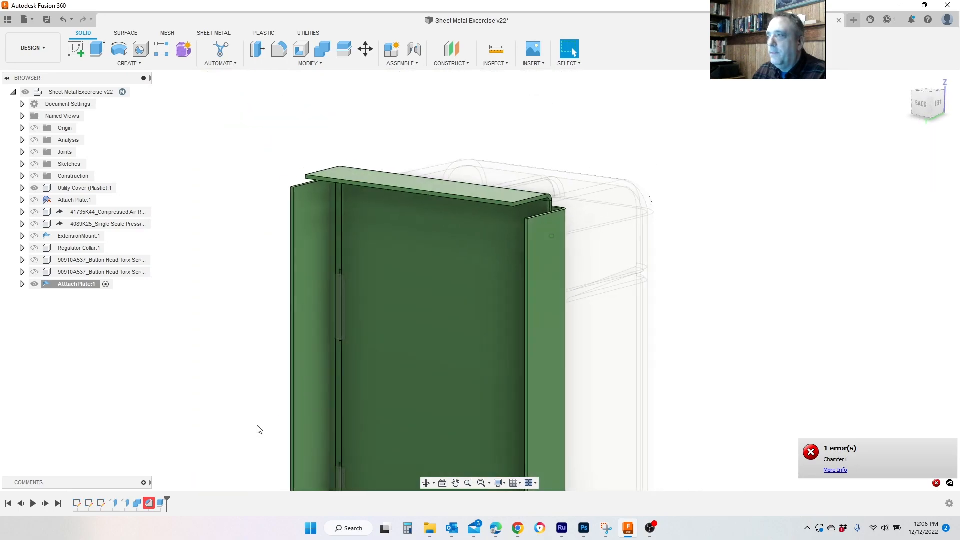
{"action": "right_click", "coordinate": [136, 505]}
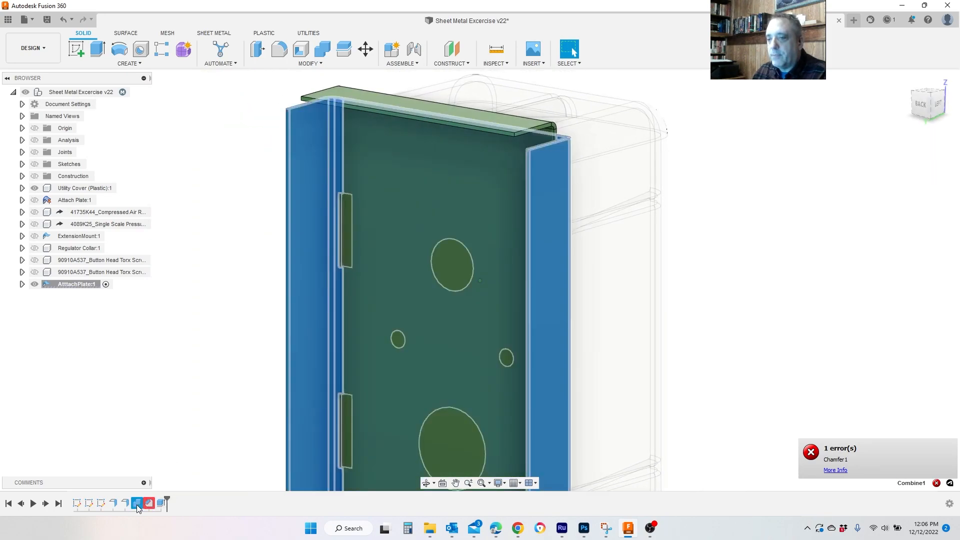
{"action": "left_click", "coordinate": [125, 504]}
{"action": "right_click", "coordinate": [125, 505]}
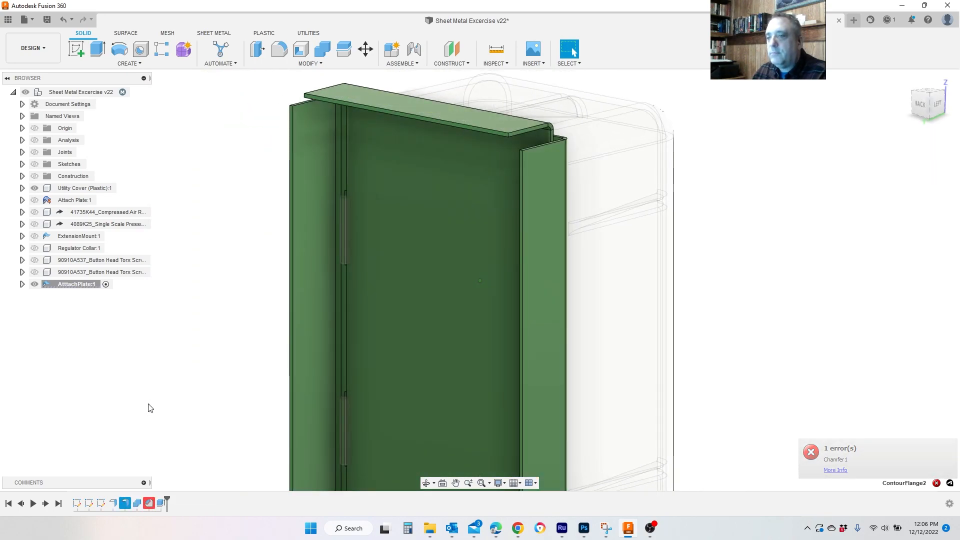
{"action": "left_click", "coordinate": [148, 403]}
{"action": "left_click", "coordinate": [912, 273]}
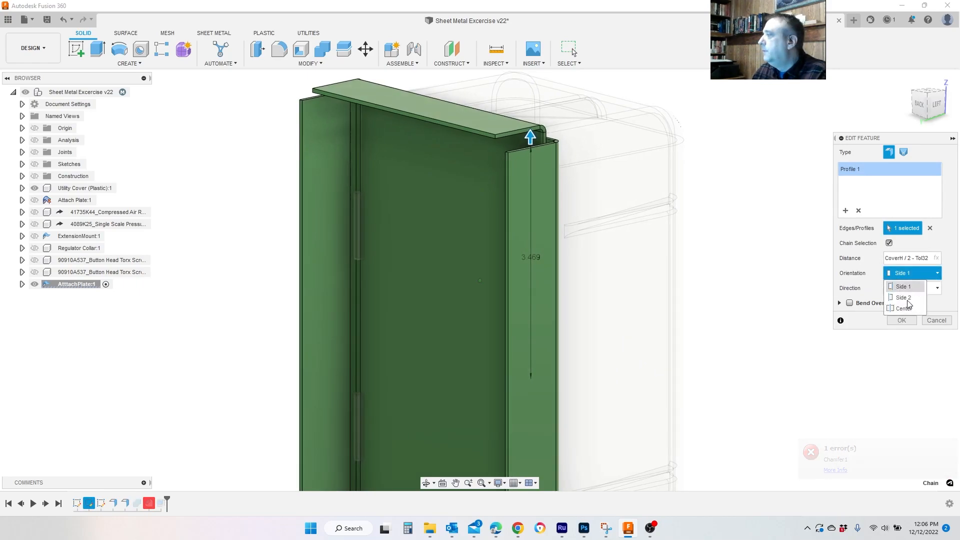
{"action": "left_click", "coordinate": [900, 294]}
{"action": "left_click", "coordinate": [901, 320]}
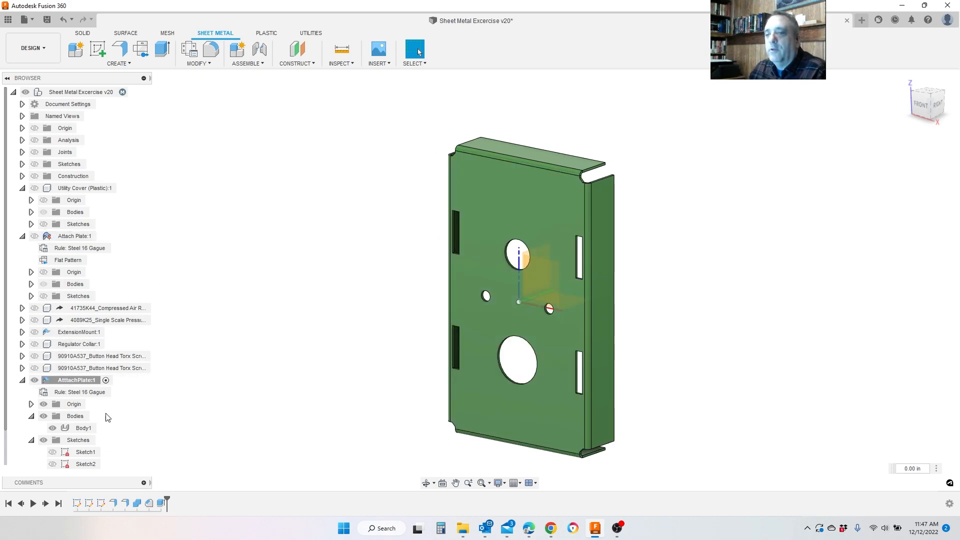
Show the Utility Cover, compressed air regulator and single scale pressure gauge components around the new attach plate
{"action": "left_click", "coordinate": [35, 188]}
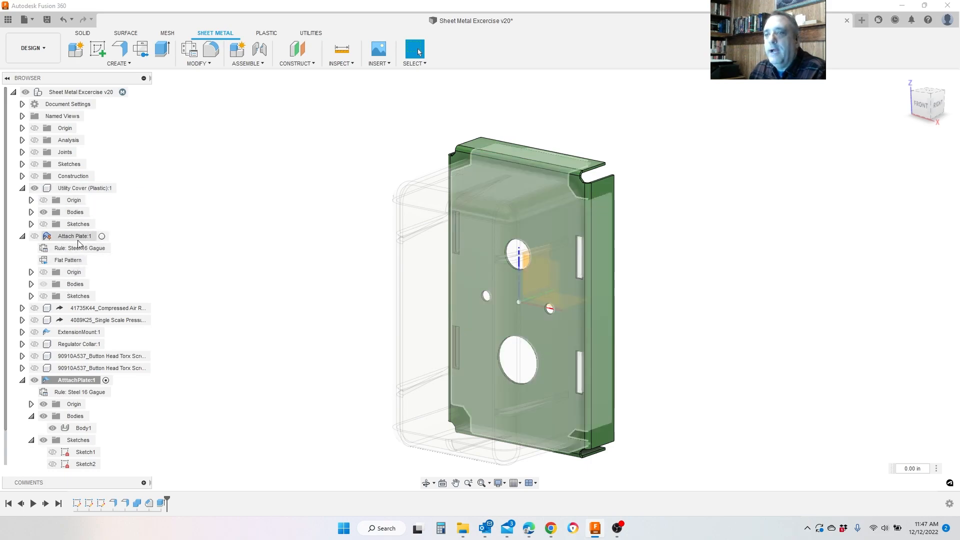
{"action": "left_click", "coordinate": [23, 236]}
{"action": "left_click", "coordinate": [36, 251]}
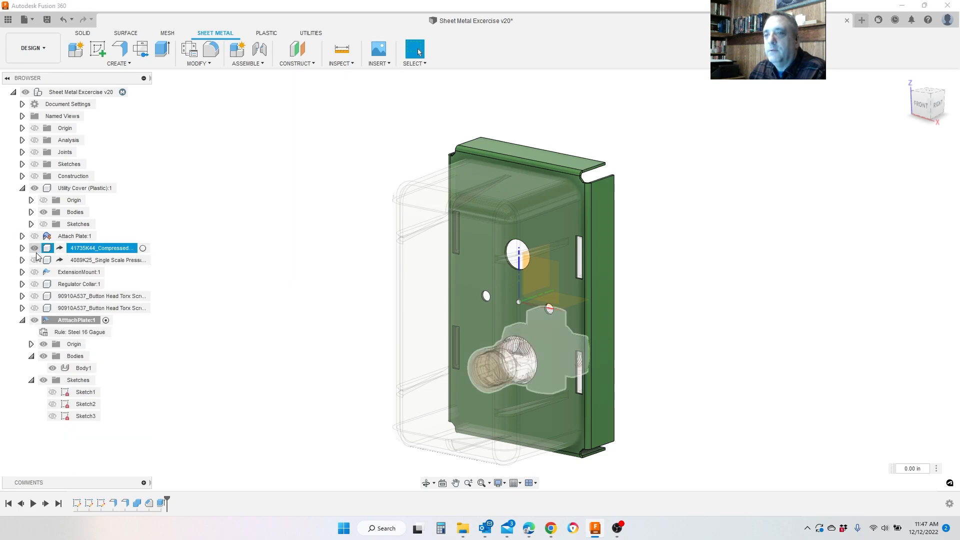
{"action": "left_click", "coordinate": [34, 248]}
{"action": "left_click", "coordinate": [34, 260]}
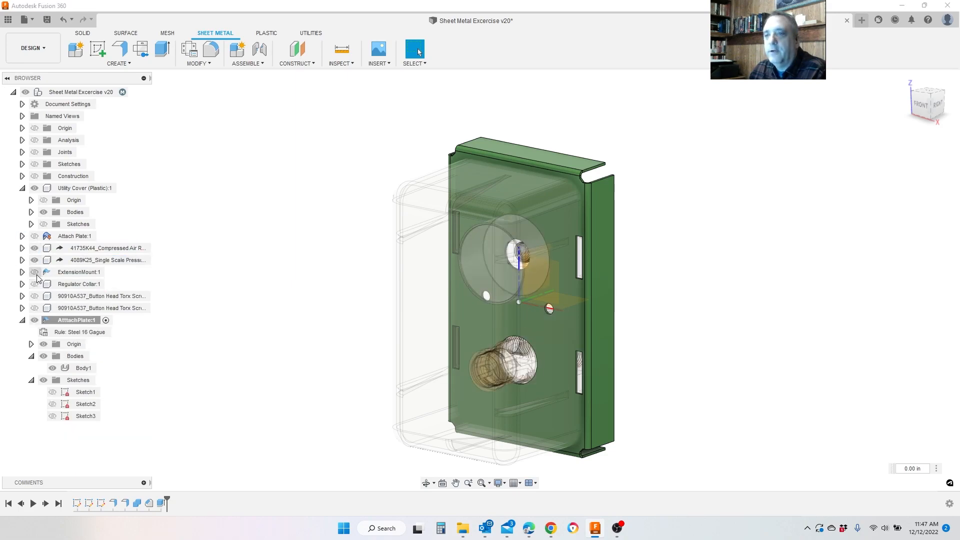
Show the ExtensionMount, Regulator Collar and both button head Torx screws, and collapse the attach plate's Sketches folder
{"action": "left_click", "coordinate": [37, 273]}
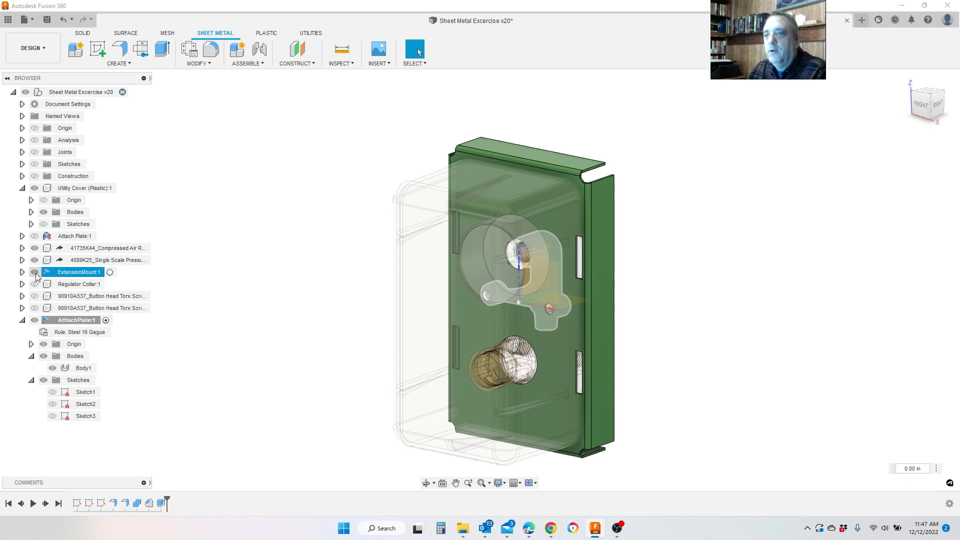
{"action": "left_click", "coordinate": [35, 273]}
{"action": "left_click", "coordinate": [36, 283]}
{"action": "left_click", "coordinate": [36, 283]}
{"action": "left_click", "coordinate": [32, 298]}
{"action": "left_click", "coordinate": [34, 296]}
{"action": "left_click", "coordinate": [34, 308]}
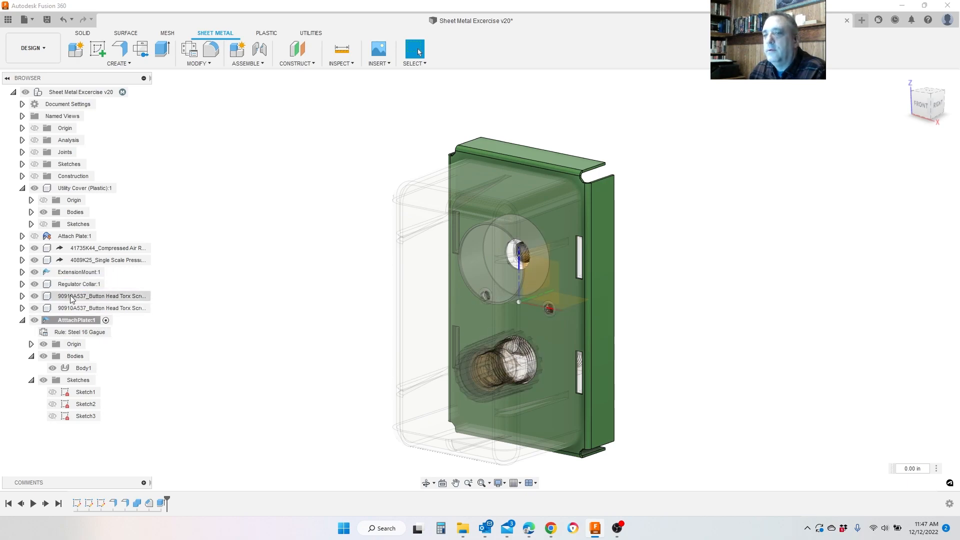
{"action": "left_click", "coordinate": [32, 381]}
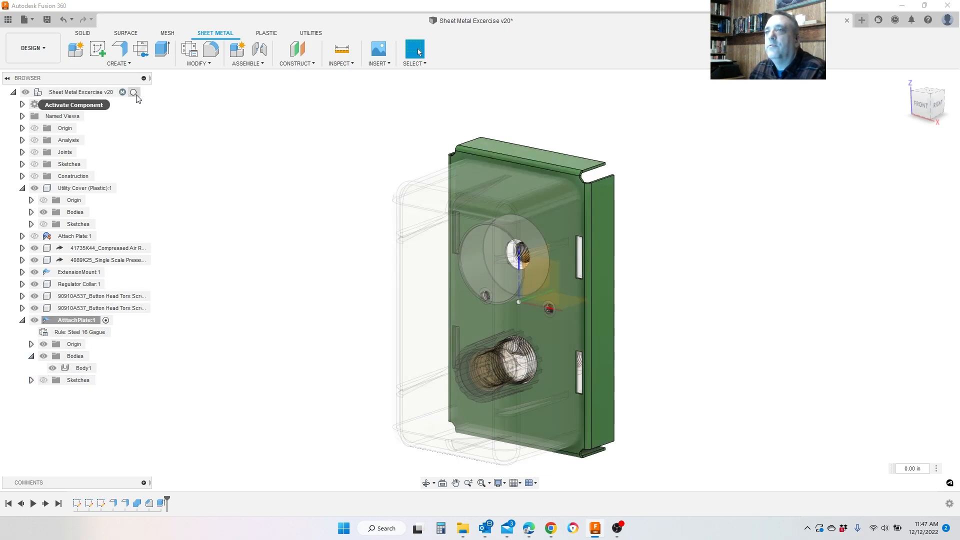
Activate the top-level assembly and examine from behind how the cover's clips fit through the plate's slots
{"action": "left_click", "coordinate": [131, 92]}
{"action": "middle_click_drag", "start_coordinate": [581, 338], "coordinate": [648, 332], "text": "shift"}
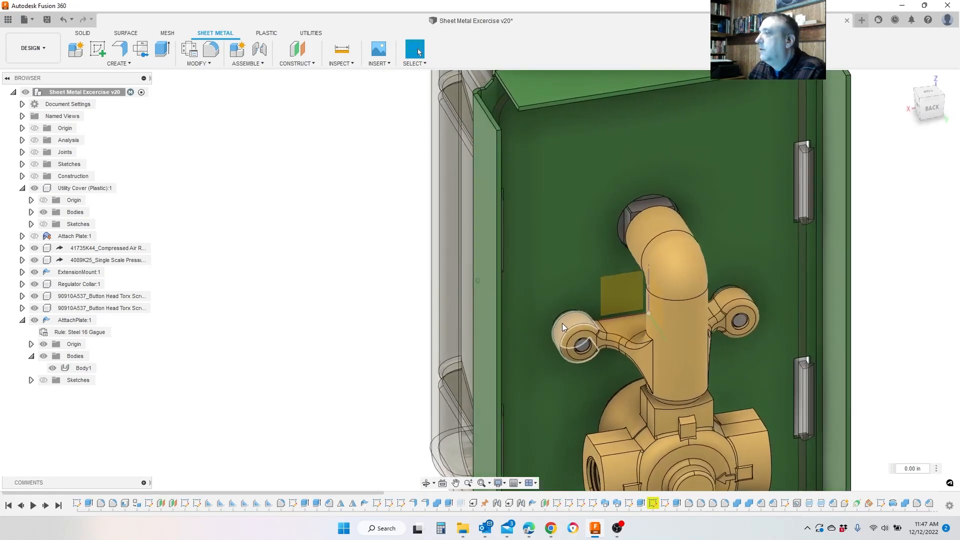
{"action": "scroll", "coordinate": [538, 202], "scroll_direction": "up", "scroll_amount": 8}
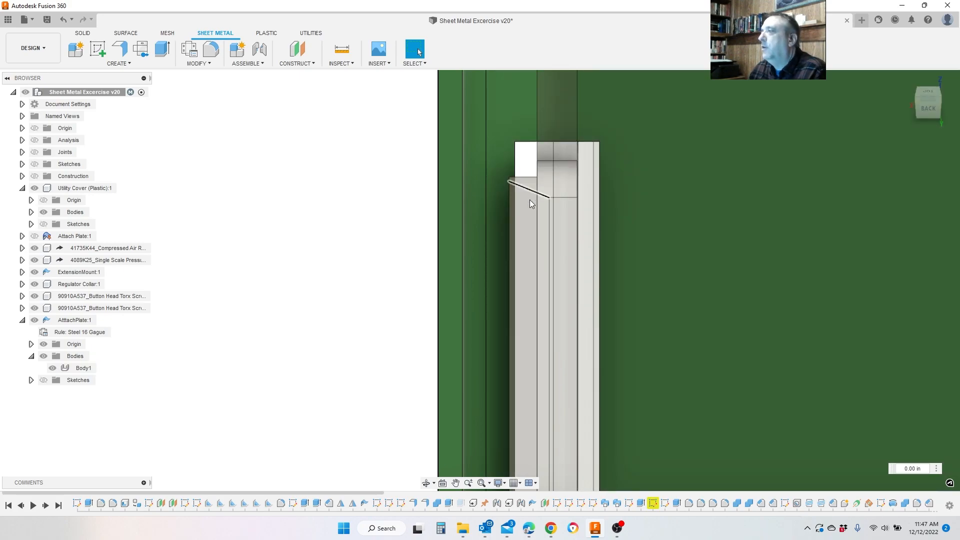
{"action": "middle_click_drag", "start_coordinate": [529, 199], "coordinate": [512, 205], "text": "shift"}
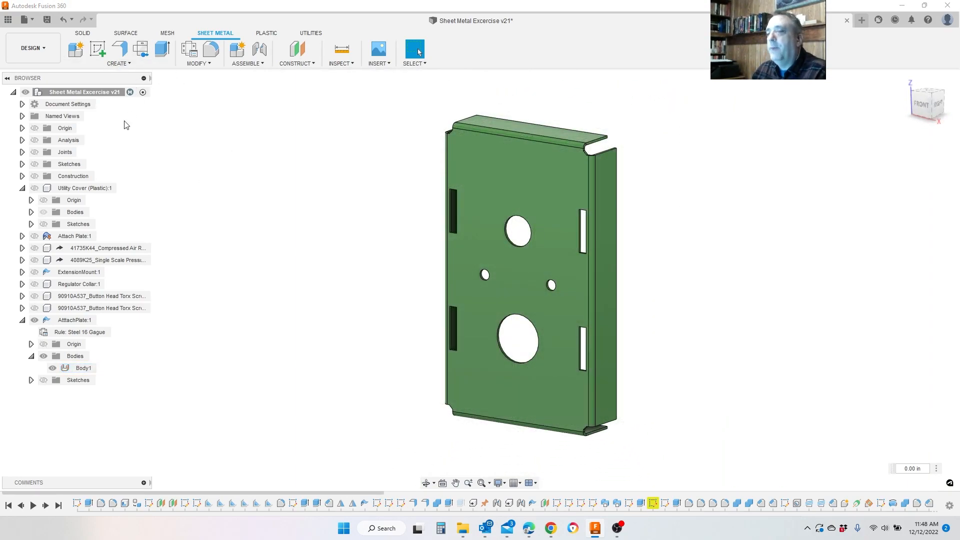
Activate the new attach plate component, create its flat pattern with the front face as the stationary face, and finish the flat pattern
{"action": "double_click", "coordinate": [75, 320]}
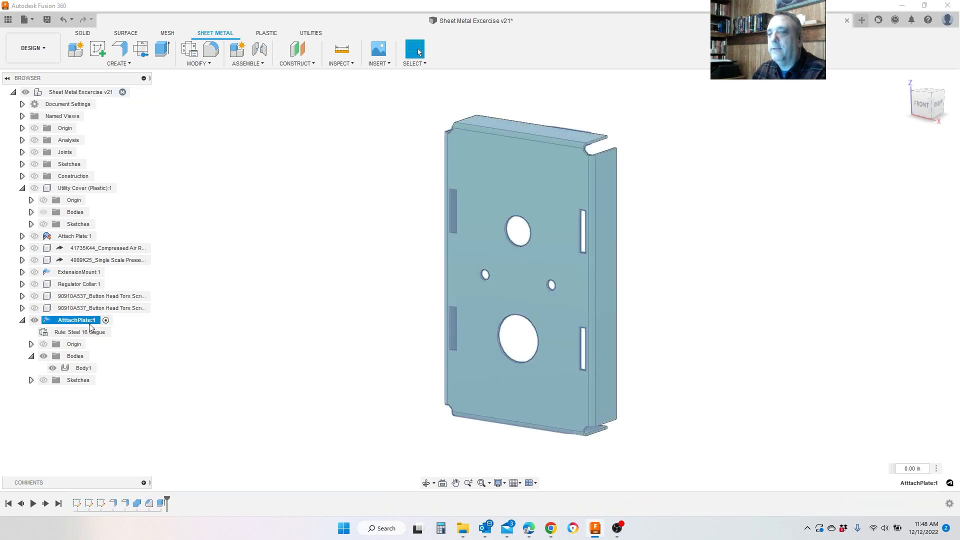
{"action": "left_click", "coordinate": [239, 379]}
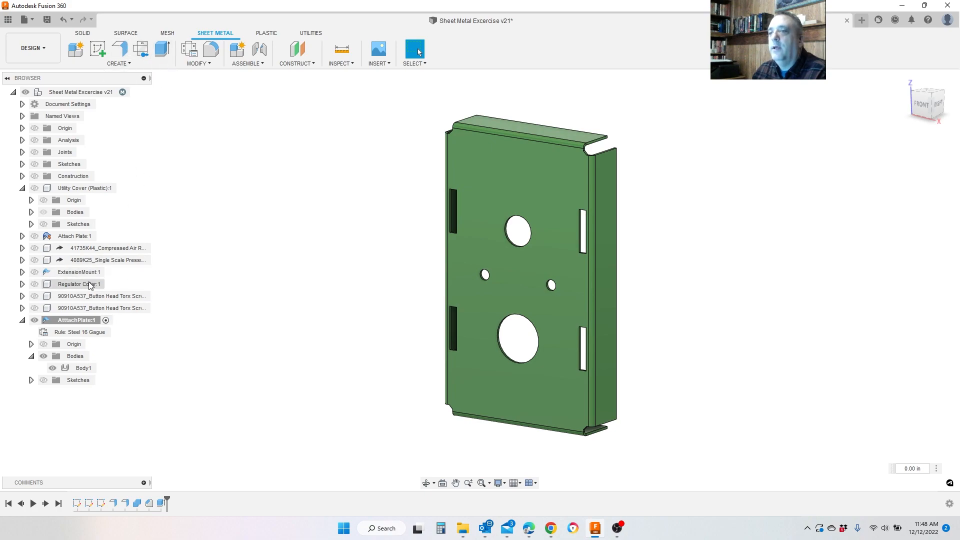
{"action": "left_click", "coordinate": [143, 52]}
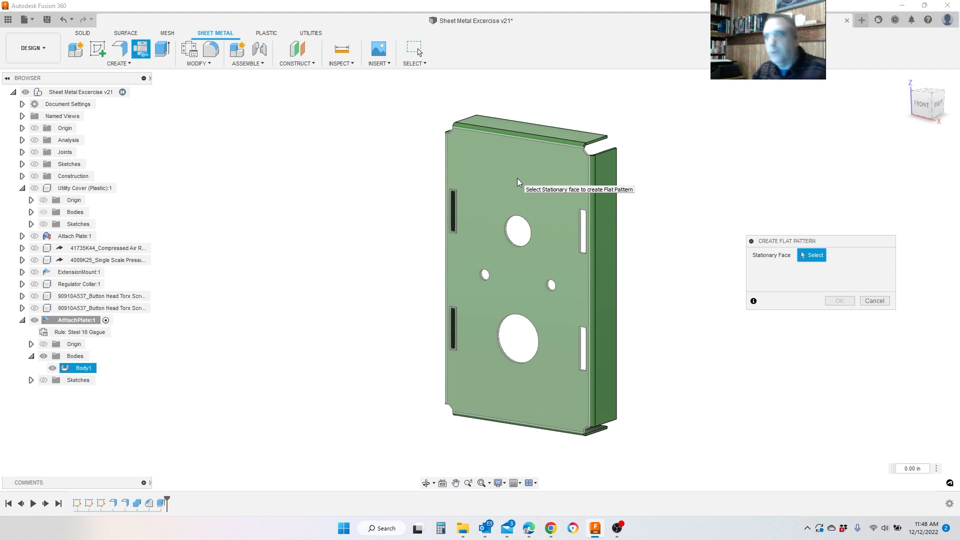
{"action": "left_click", "coordinate": [520, 271]}
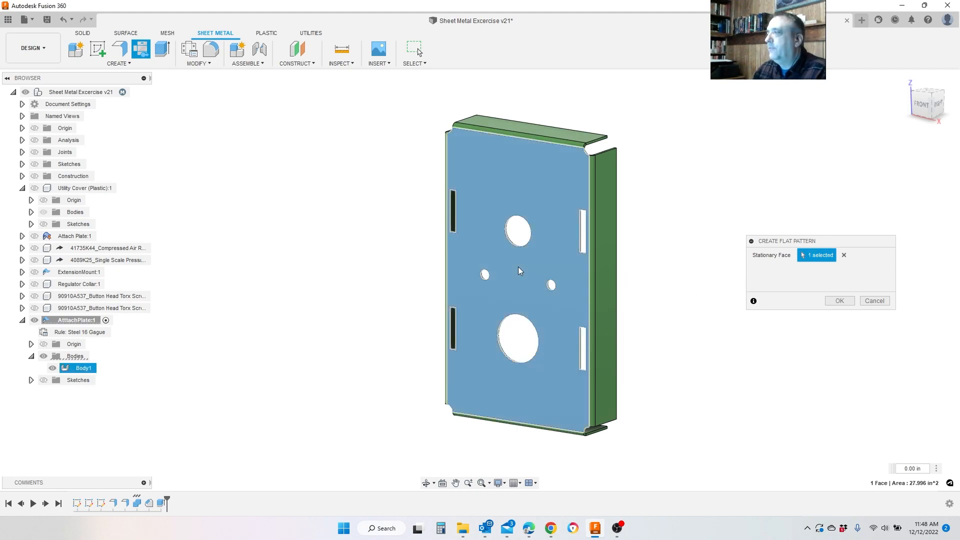
{"action": "left_click", "coordinate": [840, 301]}
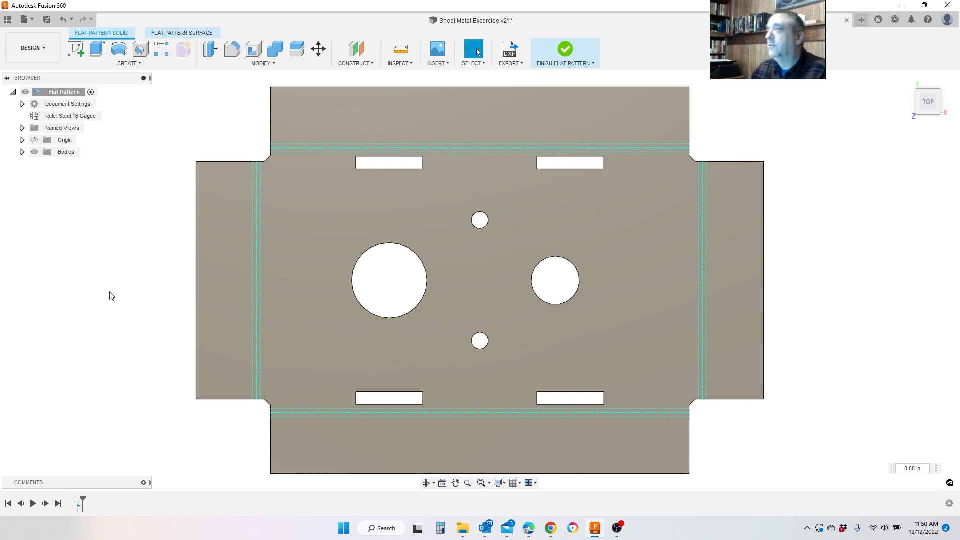
{"action": "left_click", "coordinate": [567, 52]}
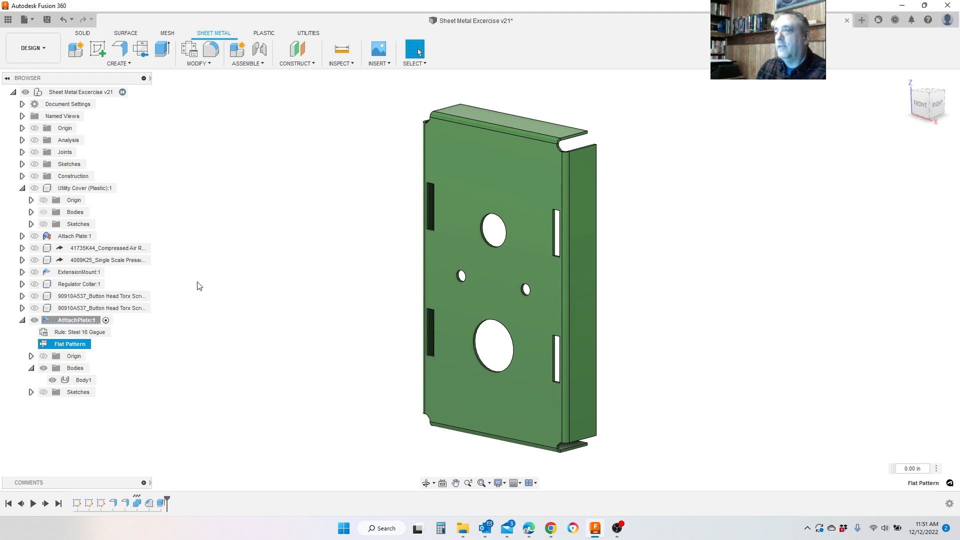
Show the regulator, the pressure gauge and one button head Torx screw, and activate the top-level assembly
{"action": "left_click", "coordinate": [34, 248]}
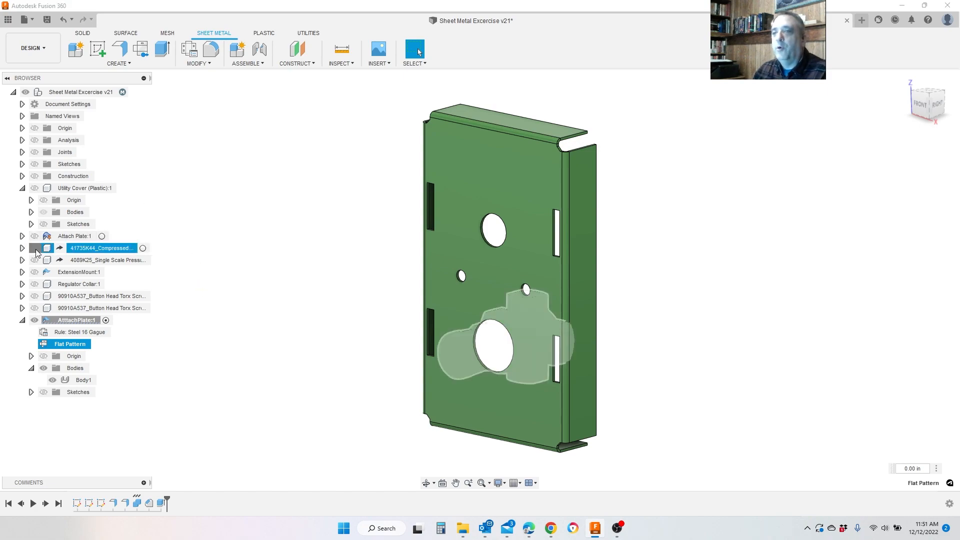
{"action": "left_click", "coordinate": [37, 260]}
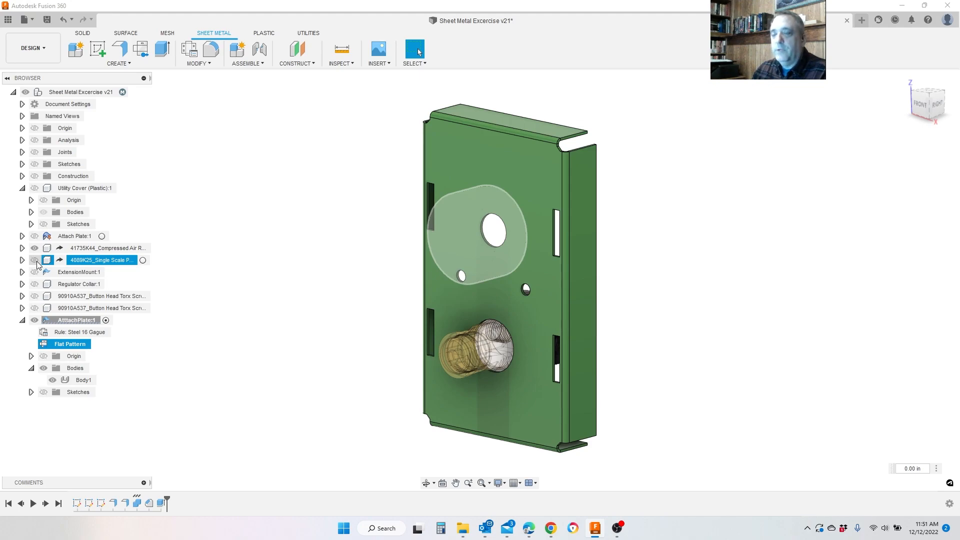
{"action": "left_click", "coordinate": [36, 260]}
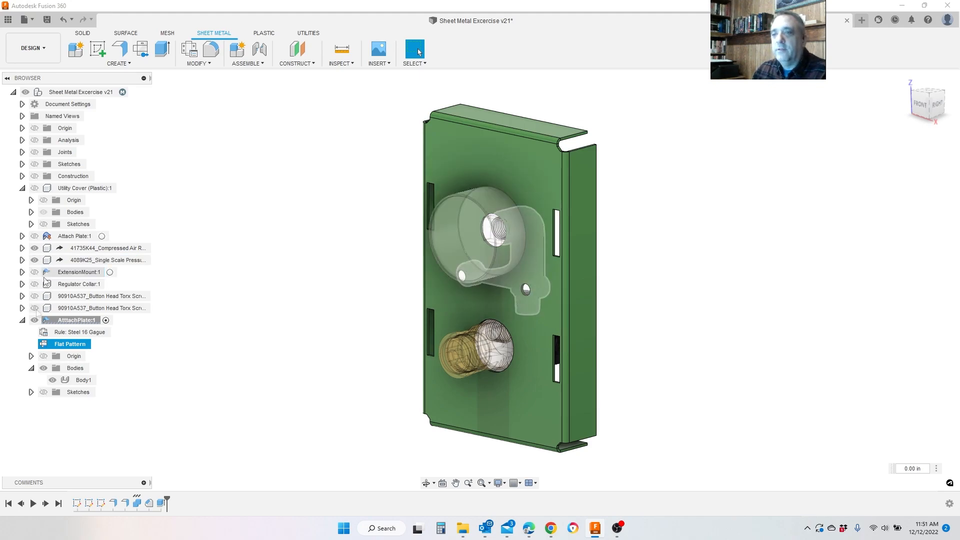
{"action": "left_click", "coordinate": [36, 309]}
{"action": "left_click", "coordinate": [35, 309]}
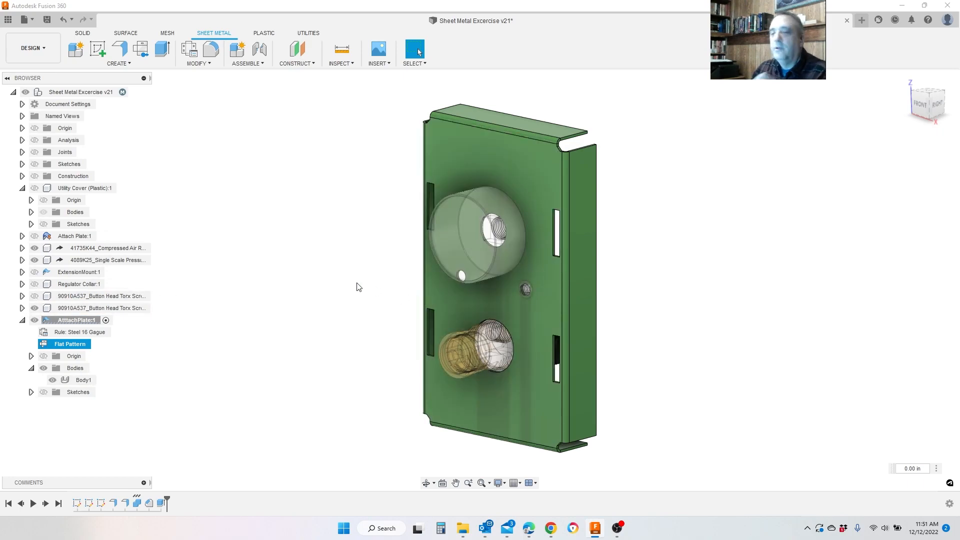
{"action": "left_click", "coordinate": [133, 92]}
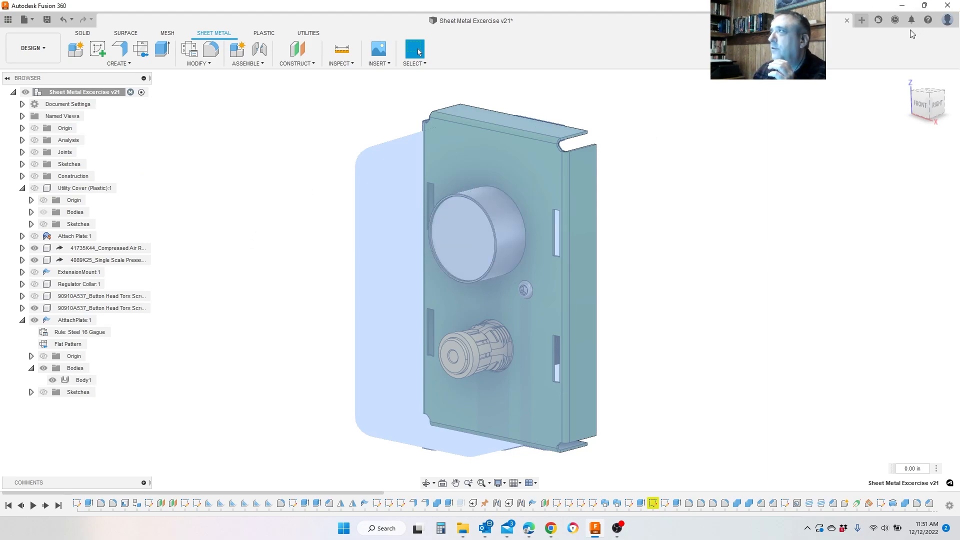
{"action": "left_click", "coordinate": [388, 64]}
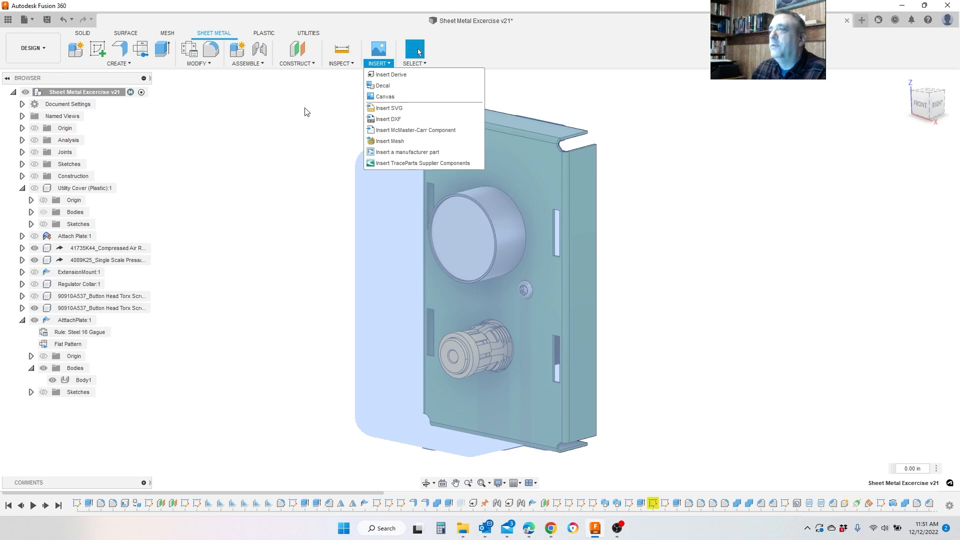
{"action": "left_click", "coordinate": [296, 125]}
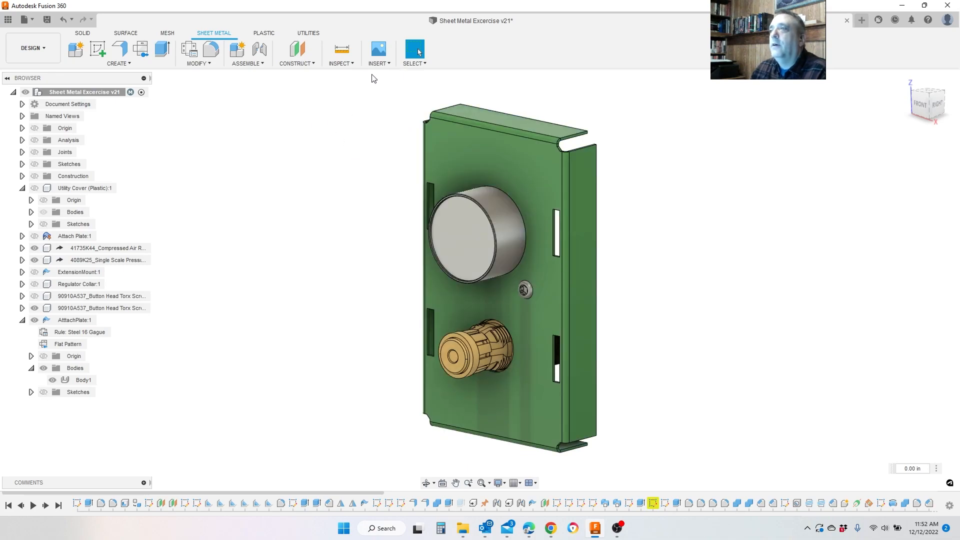
Show the ExtensionMount component behind the plate and inspect the assembly from the back and front
{"action": "left_click", "coordinate": [427, 225]}
{"action": "middle_click_drag", "start_coordinate": [427, 225], "coordinate": [385, 245], "text": "shift"}
{"action": "left_click", "coordinate": [34, 272]}
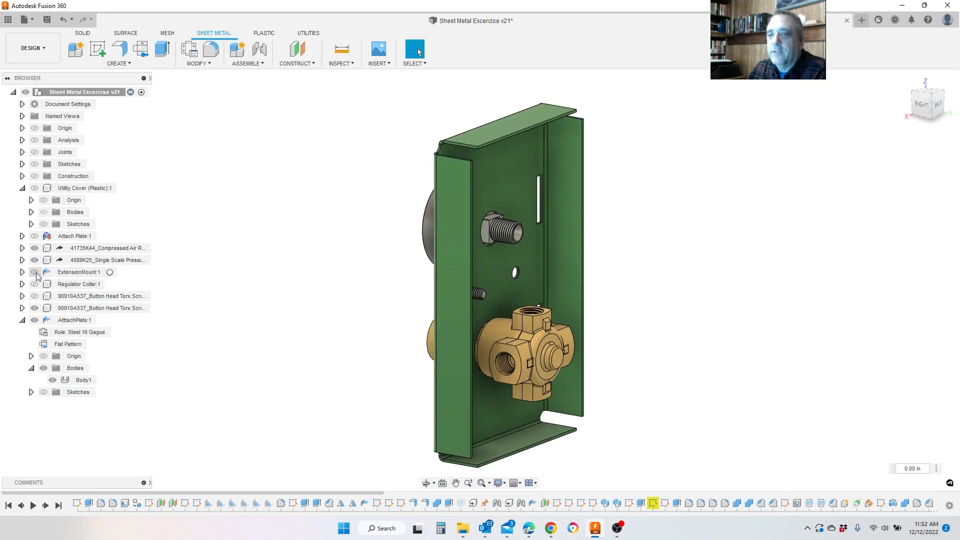
{"action": "middle_click_drag", "start_coordinate": [589, 306], "coordinate": [525, 270], "text": "shift"}
{"action": "middle_click_drag", "start_coordinate": [559, 400], "coordinate": [552, 323], "text": "shift"}
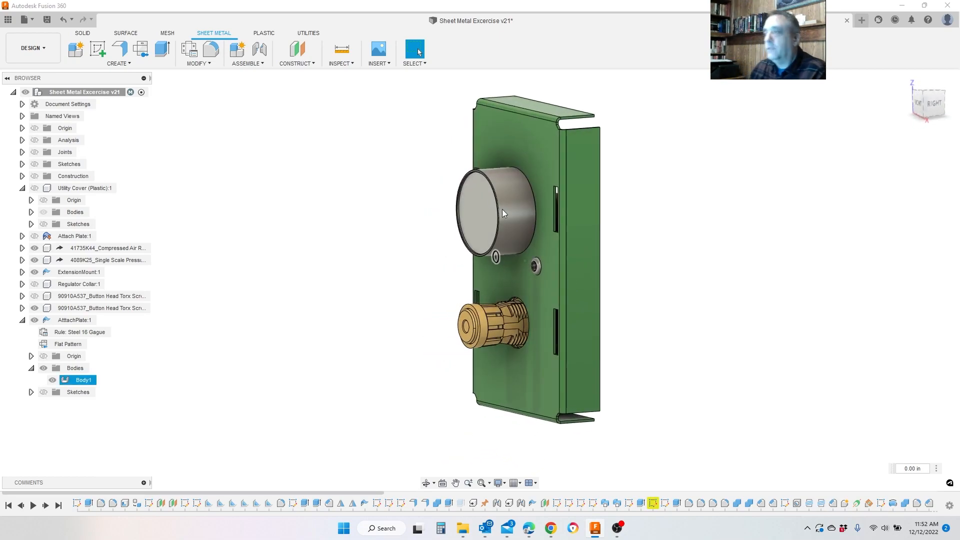
{"action": "scroll", "coordinate": [496, 255], "scroll_direction": "up", "scroll_amount": 2}
{"action": "middle_click_drag", "start_coordinate": [487, 278], "coordinate": [493, 221], "text": "shift"}
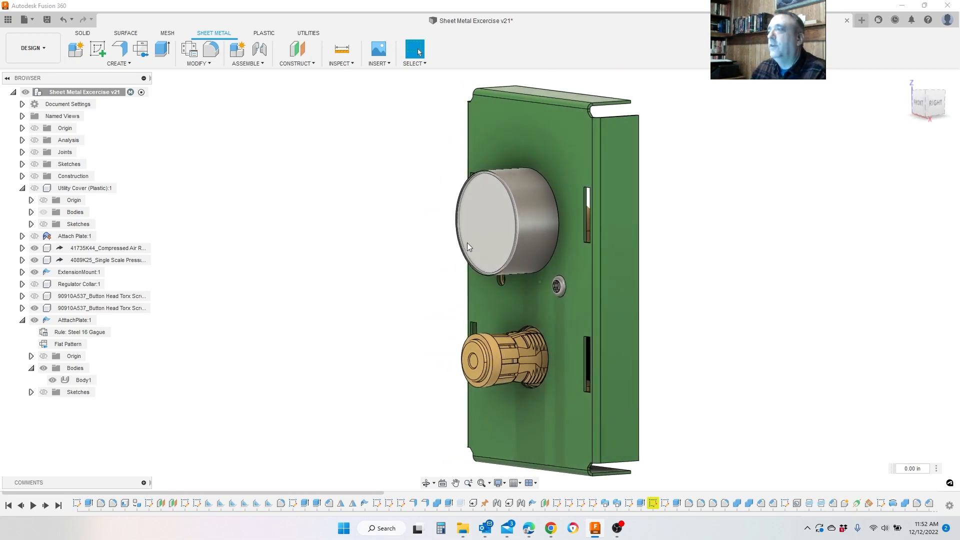
{"action": "left_click", "coordinate": [48, 260]}
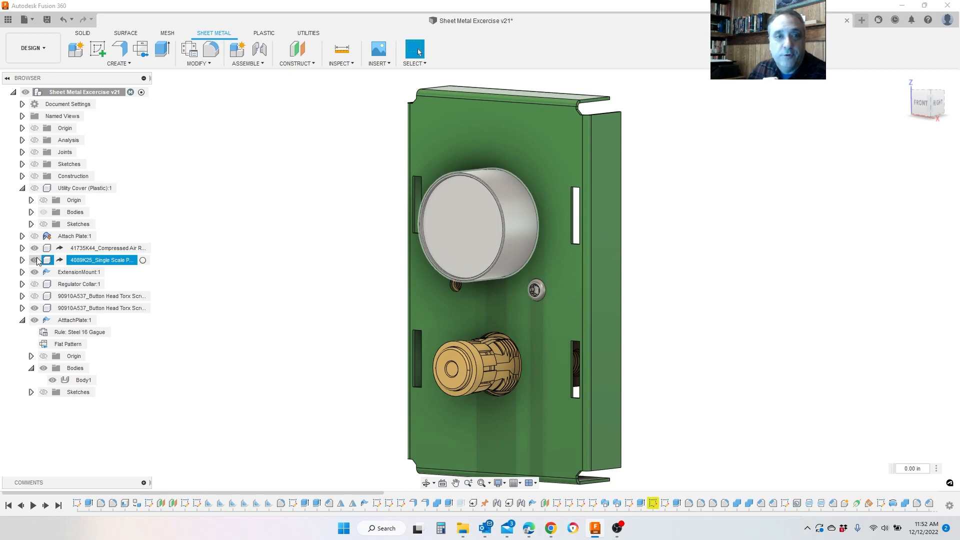
{"action": "key", "text": "Escape"}
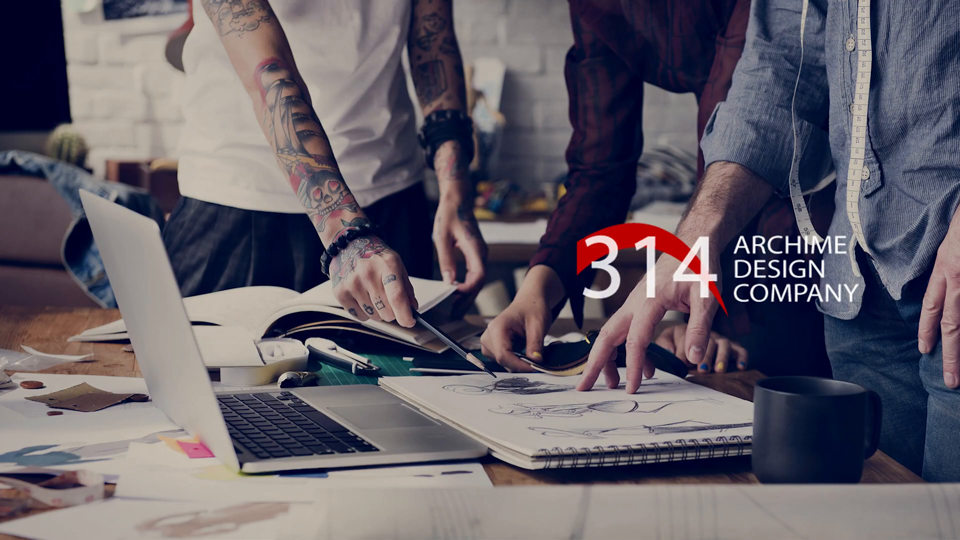